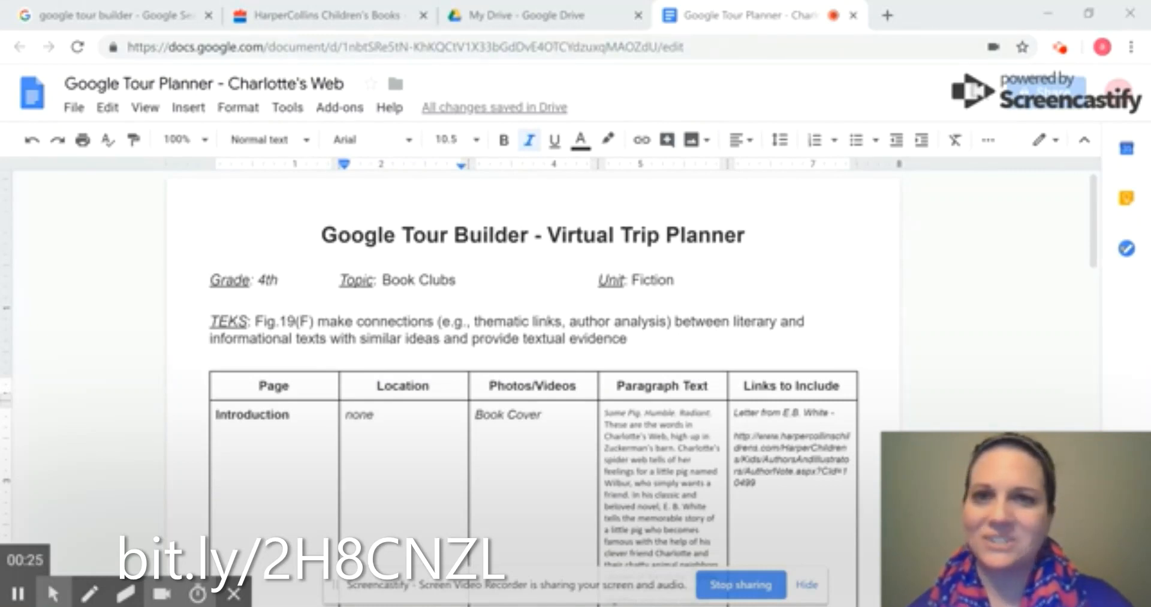
Review the 20-image Charlotte's Web folder, then return to the 'google tour builder' search results.
{"action": "scroll", "coordinate": [534, 360], "scroll_direction": "down", "scroll_amount": 2}
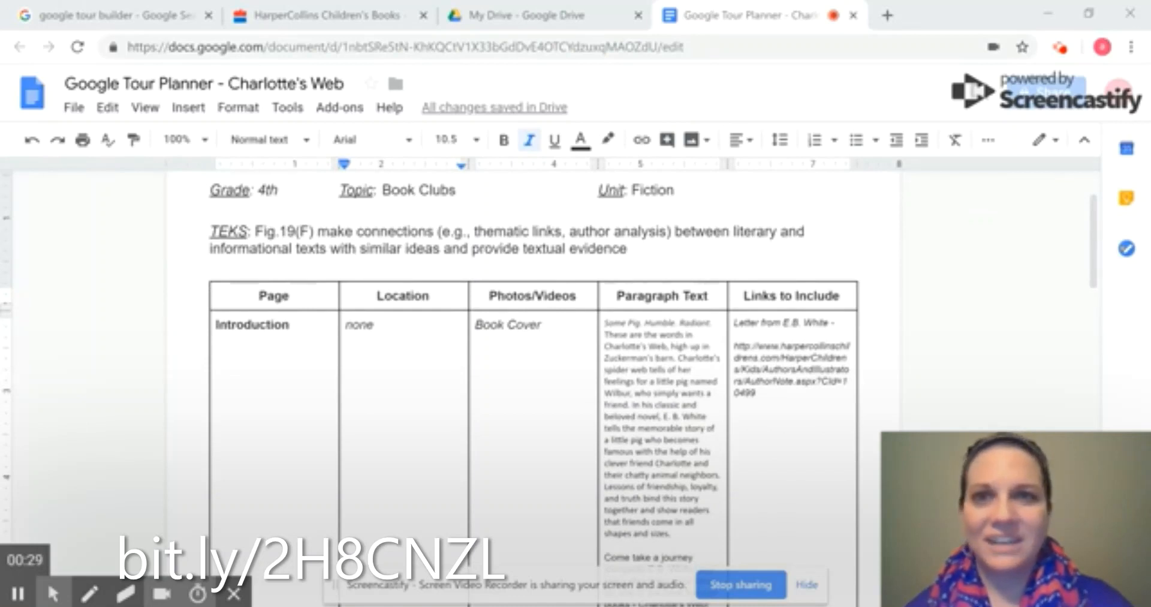
{"action": "scroll", "coordinate": [533, 359], "scroll_direction": "down", "scroll_amount": 3}
{"action": "scroll", "coordinate": [534, 360], "scroll_direction": "down", "scroll_amount": 3}
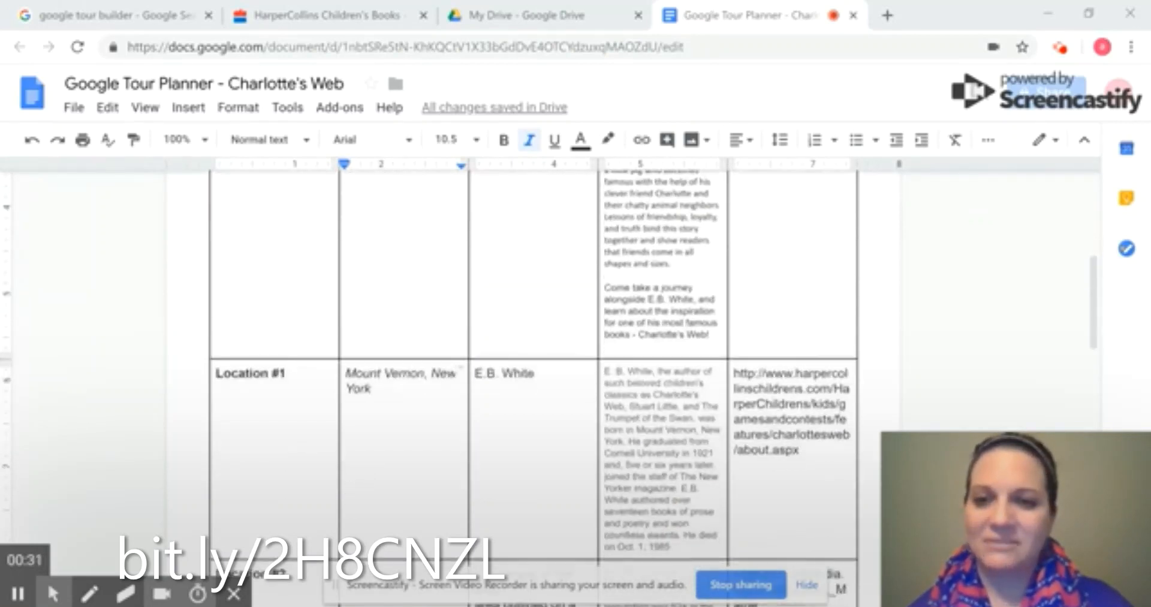
{"action": "scroll", "coordinate": [533, 360], "scroll_direction": "up", "scroll_amount": 4}
{"action": "scroll", "coordinate": [534, 360], "scroll_direction": "up", "scroll_amount": 2}
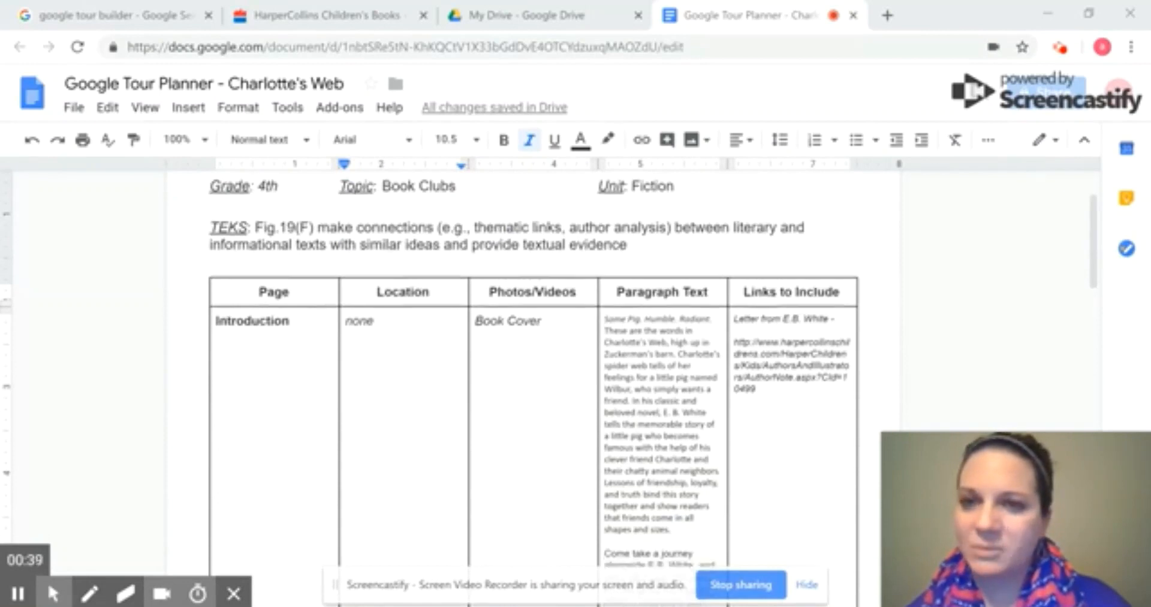
{"action": "scroll", "coordinate": [533, 359], "scroll_direction": "down", "scroll_amount": 2}
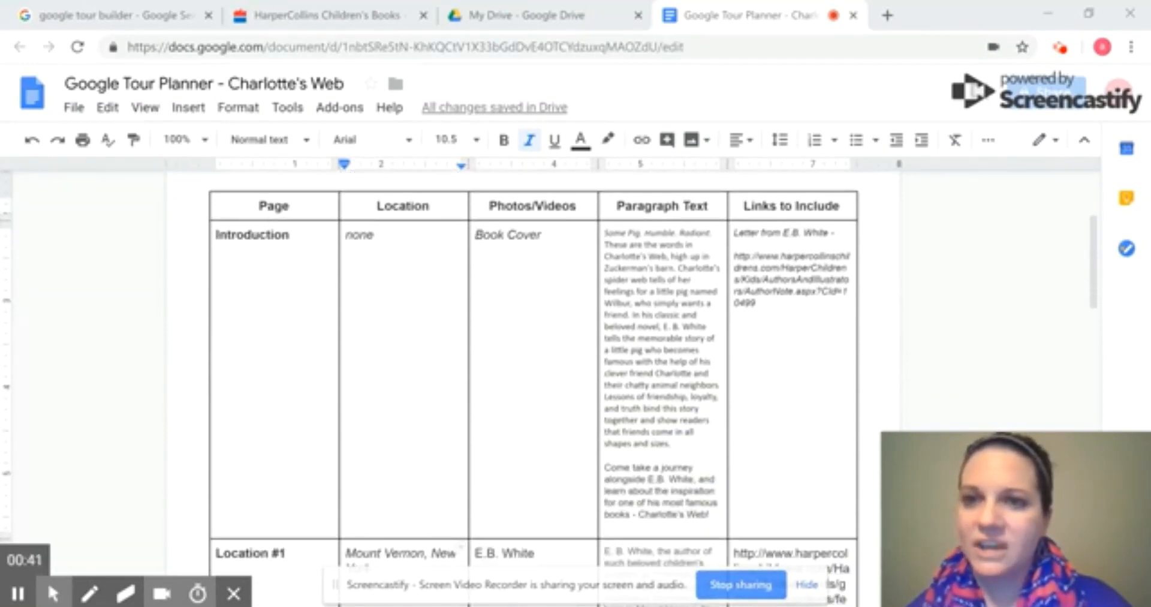
{"action": "scroll", "coordinate": [533, 360], "scroll_direction": "down", "scroll_amount": 6}
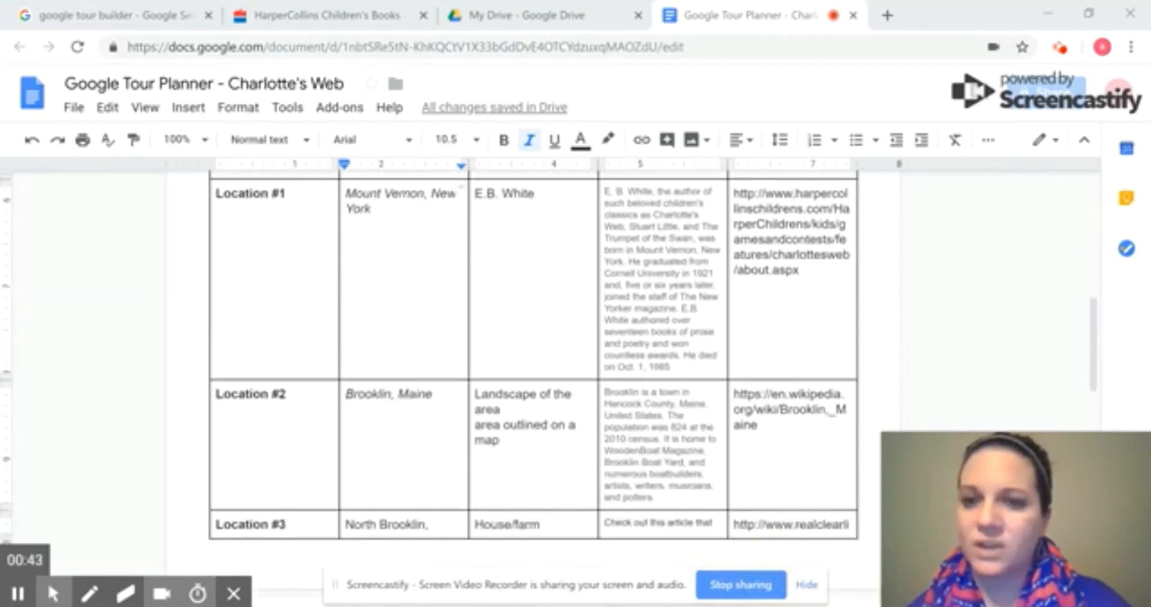
{"action": "scroll", "coordinate": [533, 360], "scroll_direction": "up", "scroll_amount": 8}
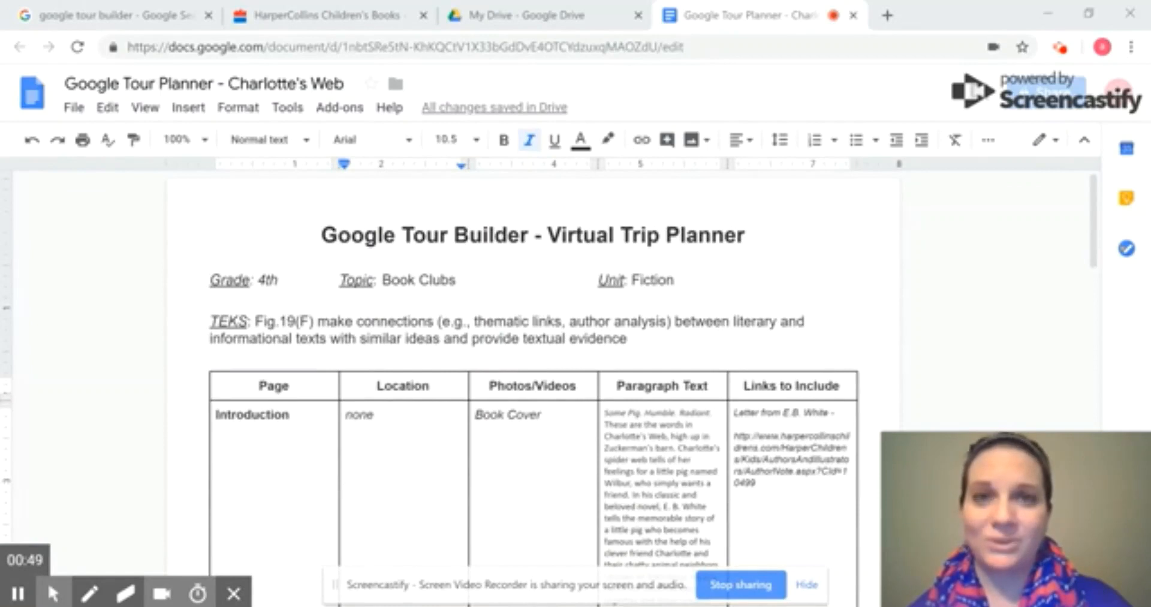
{"action": "scroll", "coordinate": [533, 390], "scroll_direction": "down", "scroll_amount": 3}
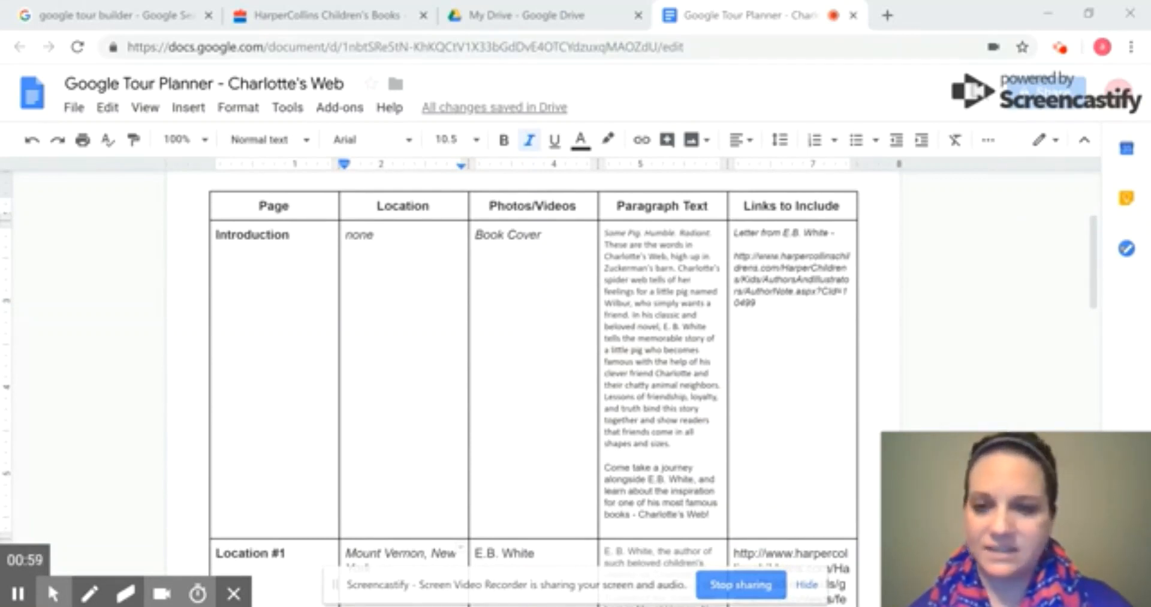
{"action": "scroll", "coordinate": [533, 390], "scroll_direction": "down", "scroll_amount": 5}
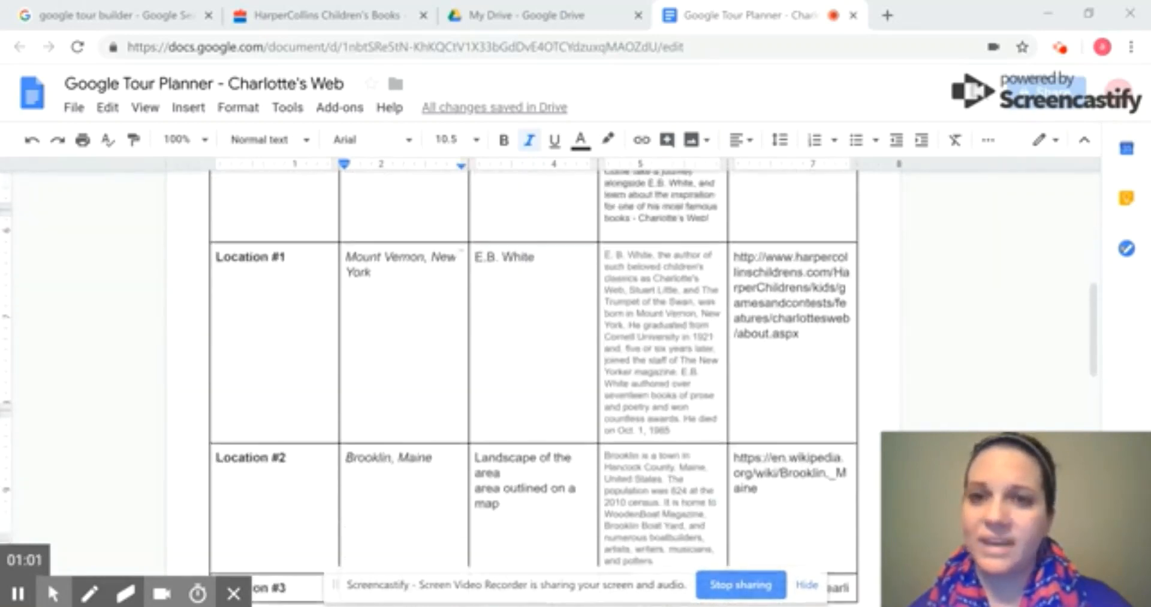
{"action": "scroll", "coordinate": [533, 389], "scroll_direction": "up", "scroll_amount": 1}
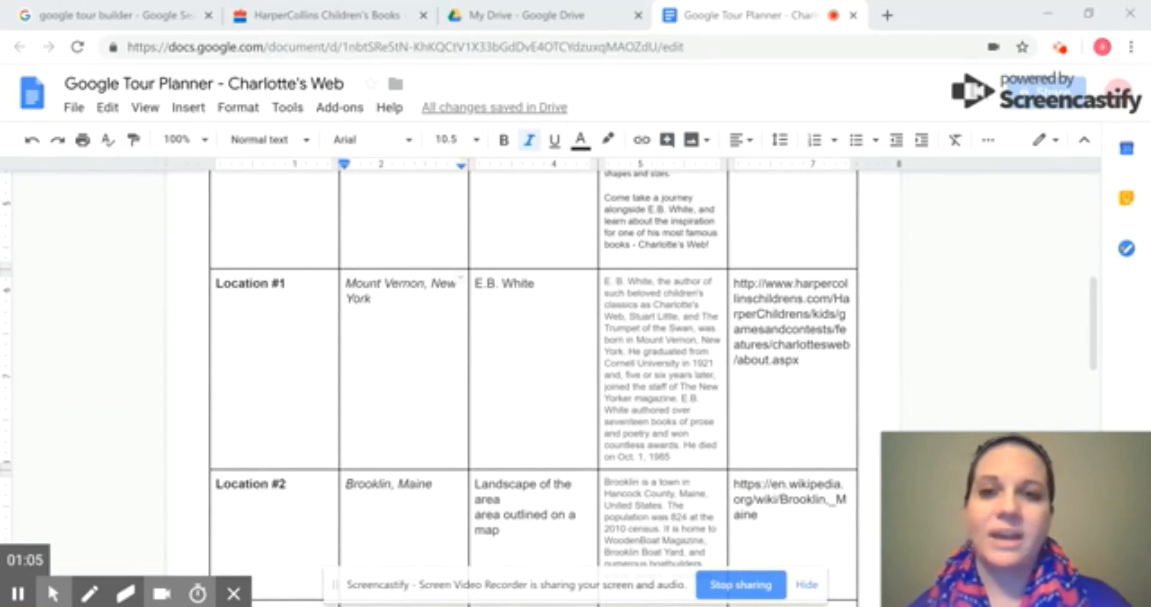
{"action": "scroll", "coordinate": [534, 389], "scroll_direction": "up", "scroll_amount": 3}
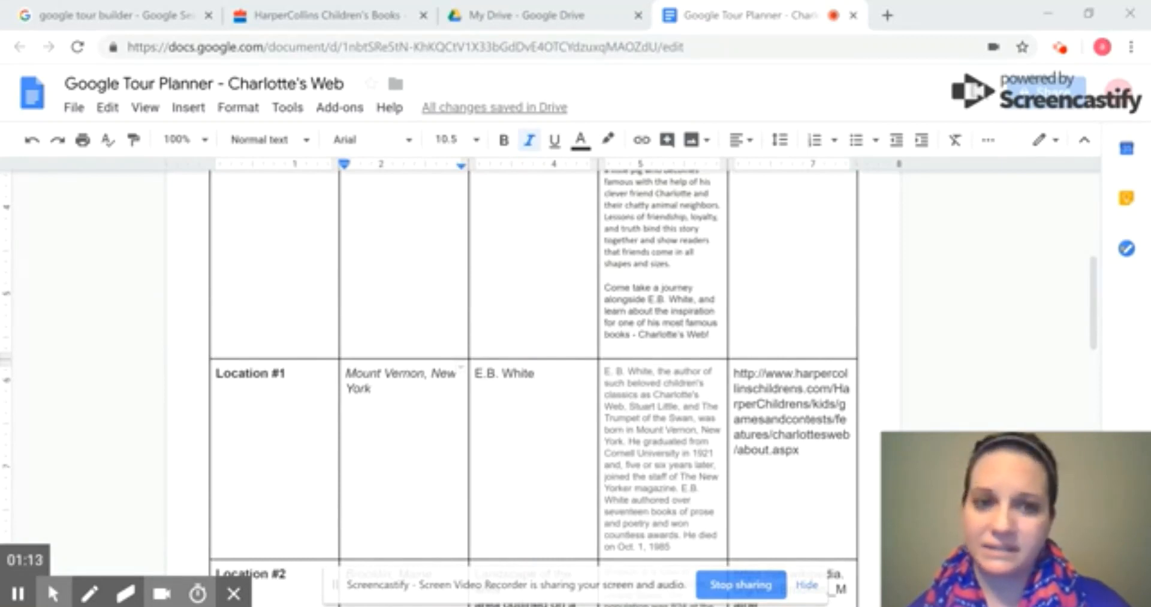
{"action": "scroll", "coordinate": [534, 360], "scroll_direction": "down", "scroll_amount": 5}
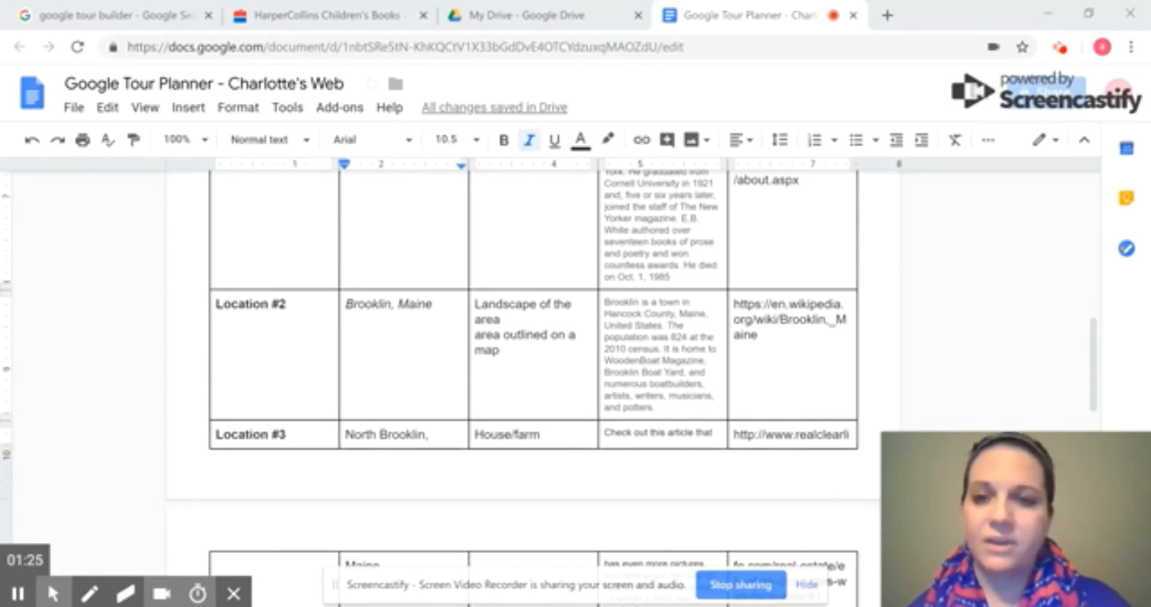
{"action": "scroll", "coordinate": [548, 387], "scroll_direction": "down", "scroll_amount": 3}
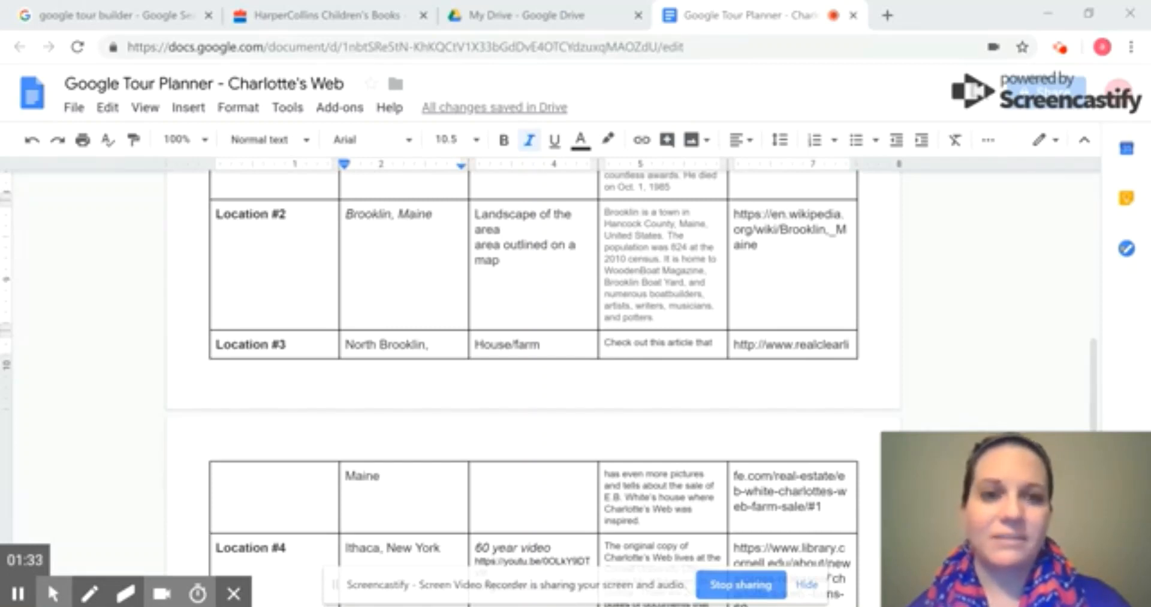
{"action": "scroll", "coordinate": [534, 360], "scroll_direction": "down", "scroll_amount": 3}
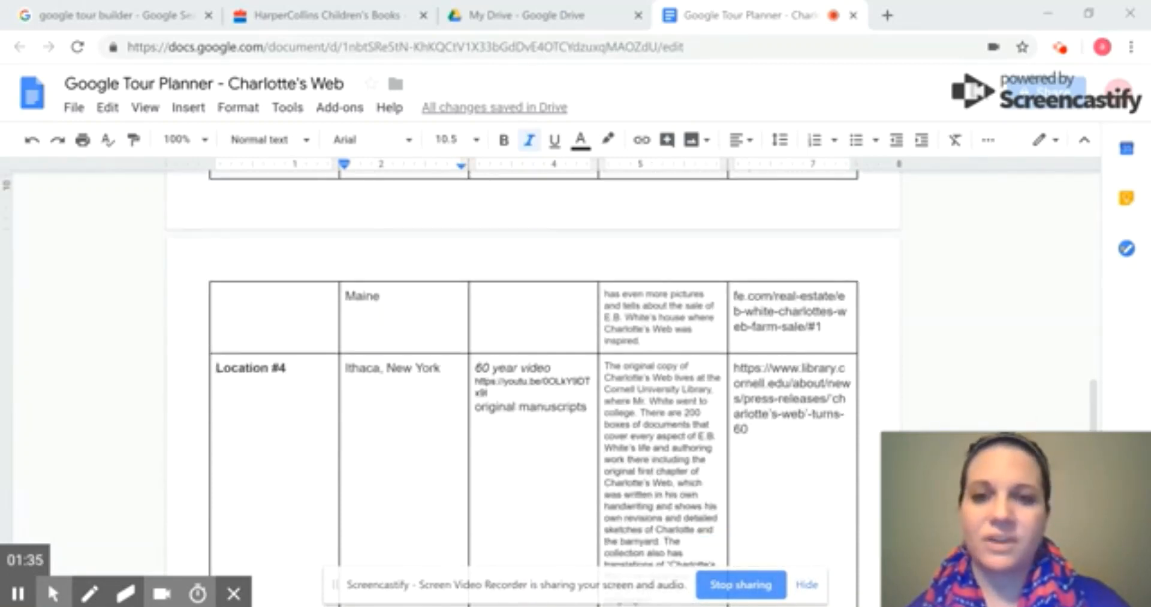
{"action": "scroll", "coordinate": [534, 360], "scroll_direction": "down", "scroll_amount": 2}
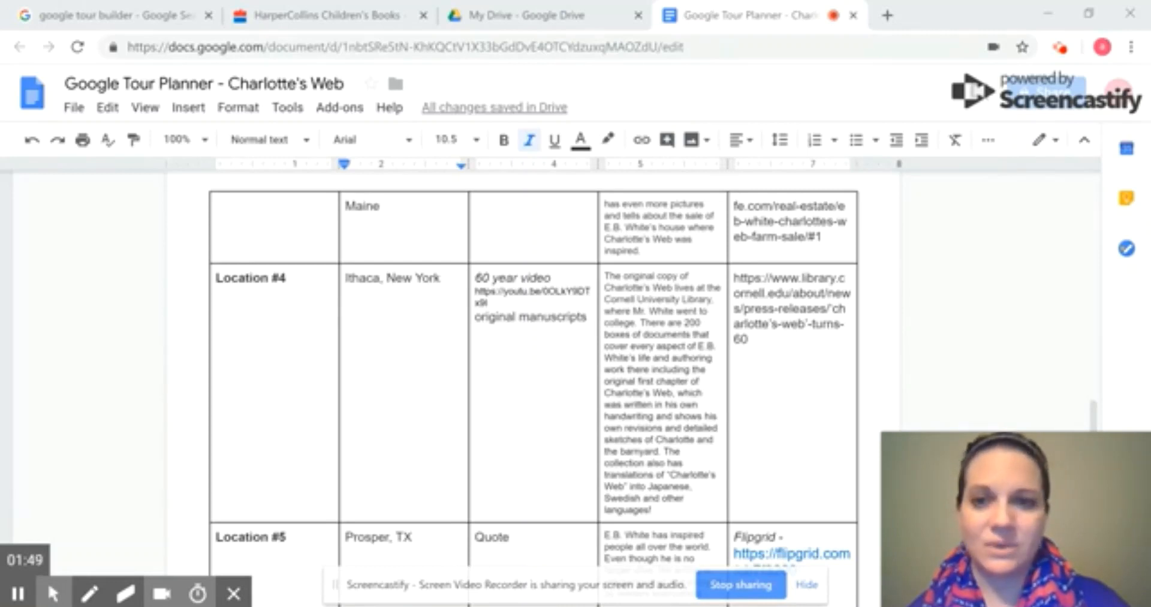
{"action": "scroll", "coordinate": [533, 368], "scroll_direction": "down", "scroll_amount": 3}
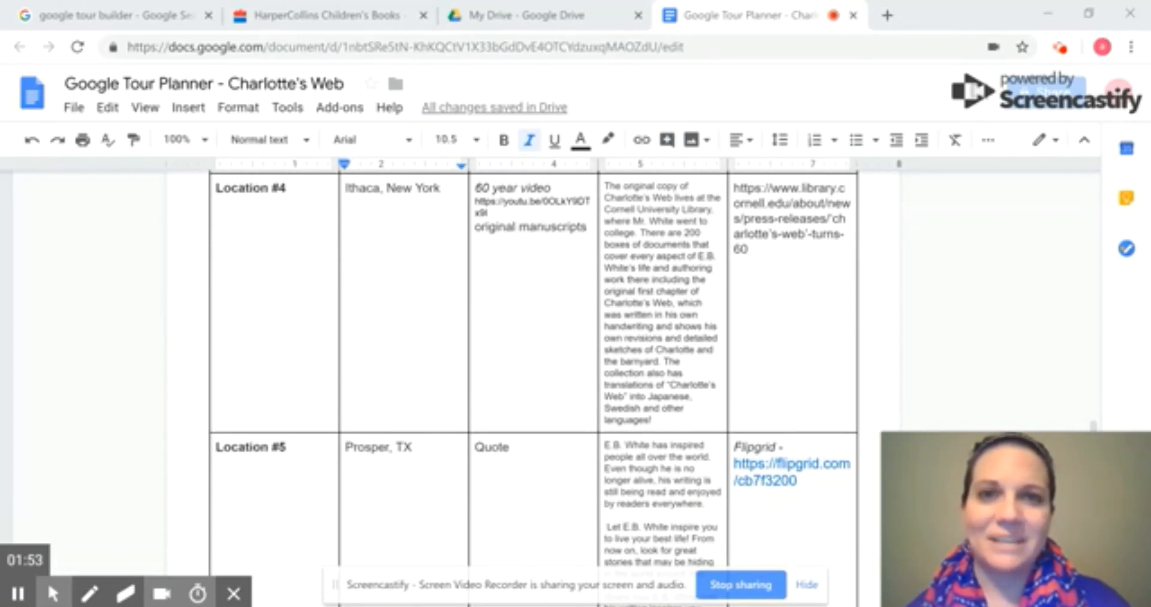
{"action": "scroll", "coordinate": [534, 368], "scroll_direction": "down", "scroll_amount": 3}
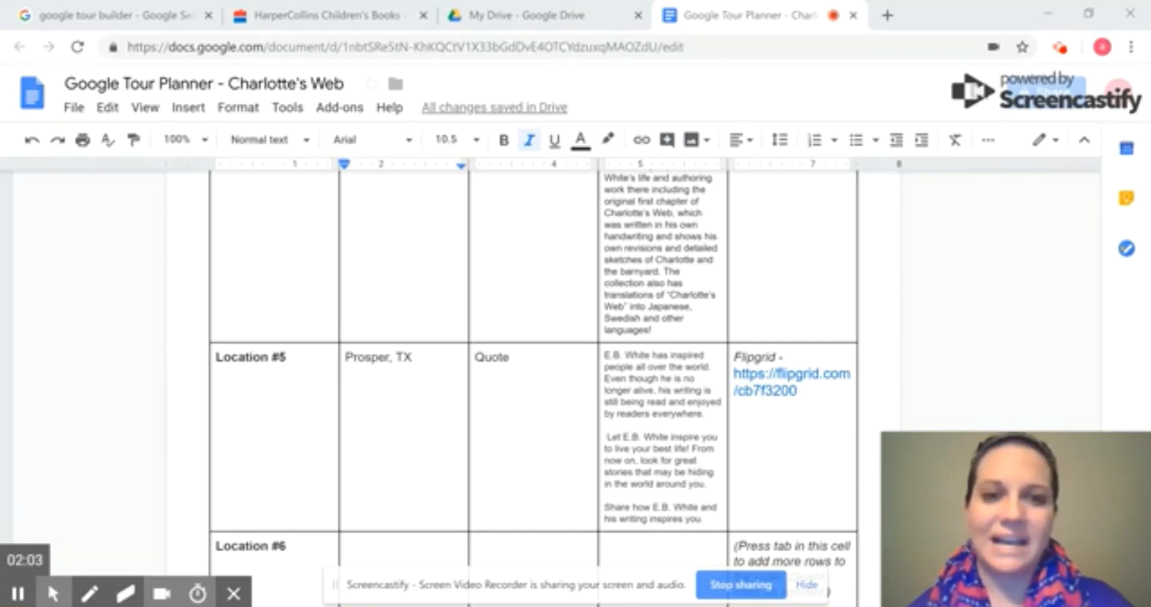
{"action": "scroll", "coordinate": [534, 369], "scroll_direction": "up", "scroll_amount": 20}
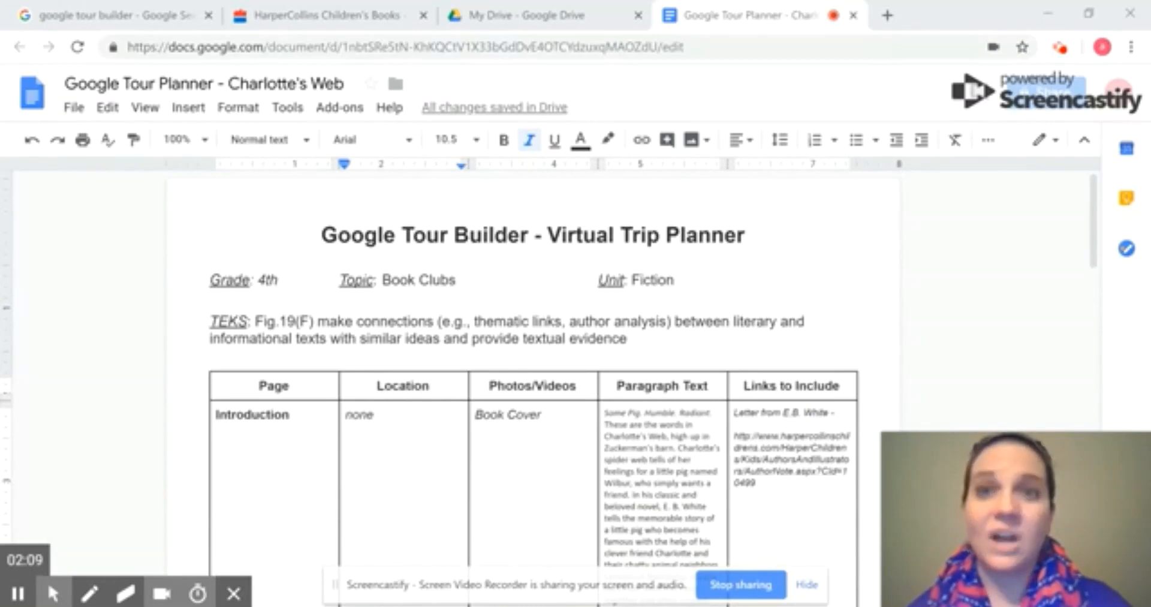
{"action": "scroll", "coordinate": [533, 389], "scroll_direction": "down", "scroll_amount": 3}
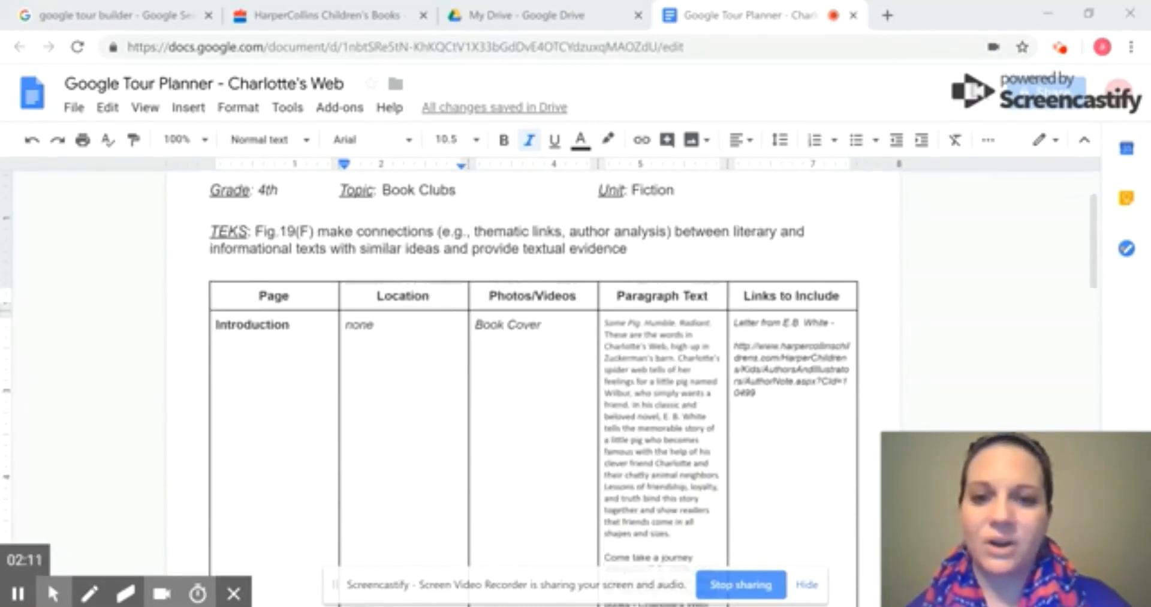
{"action": "key", "text": "alt+Tab"}
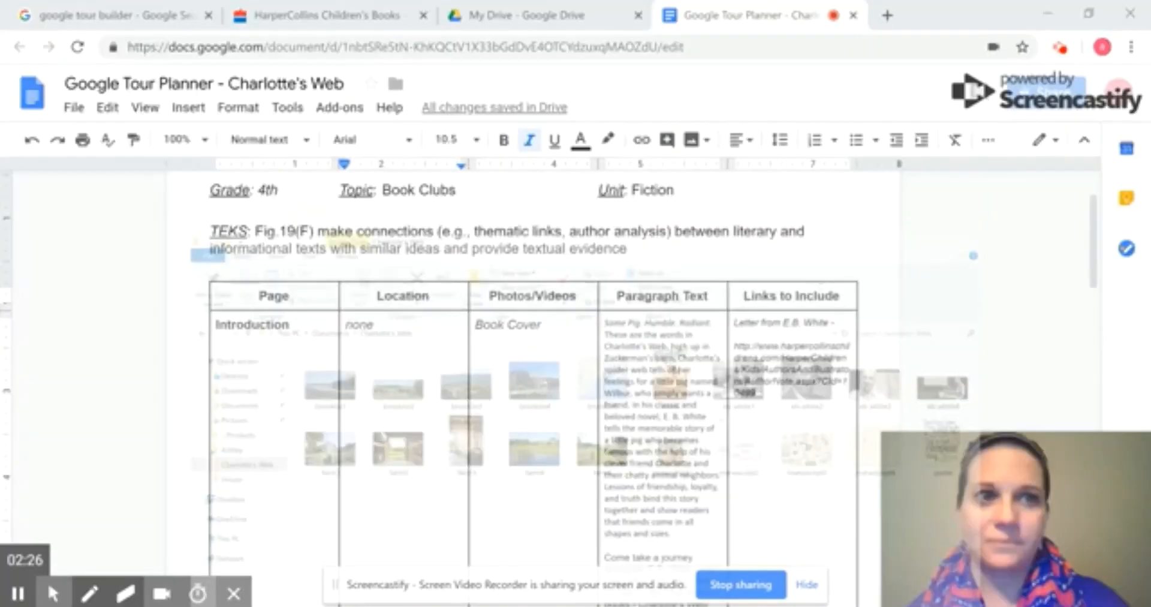
{"action": "left_click", "coordinate": [90, 15]}
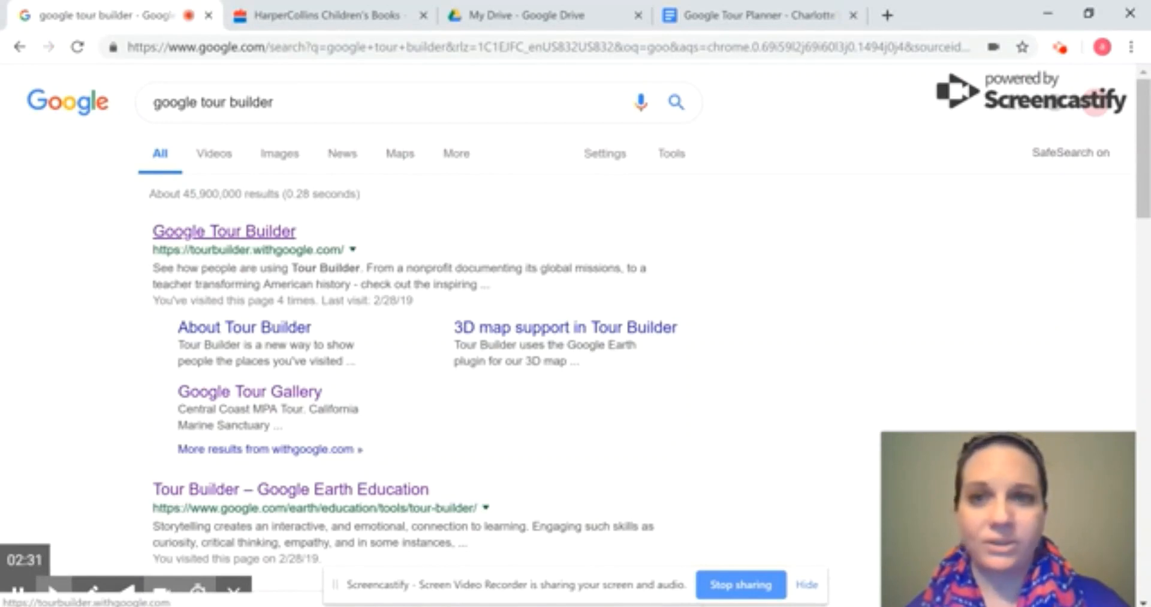
Open the Google Tour Builder site at tourbuilder.withgoogle.com from the search results.
{"action": "left_click", "coordinate": [245, 231]}
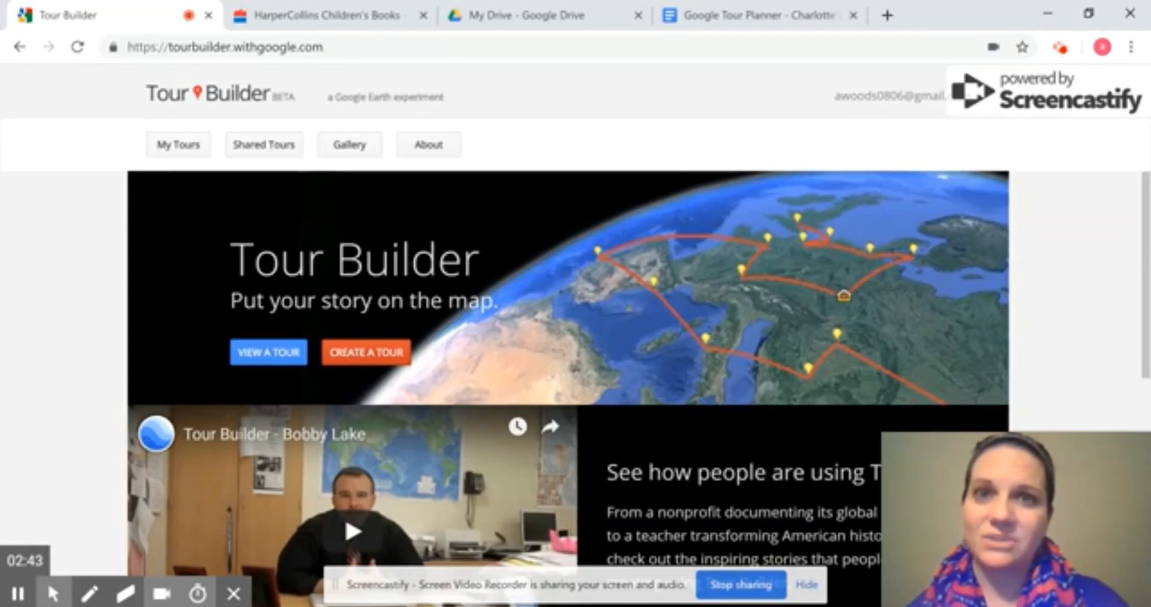
Create a tour named 'Charlotte's Web', taking the tour and author names from autocomplete suggestions.
{"action": "left_click", "coordinate": [366, 352]}
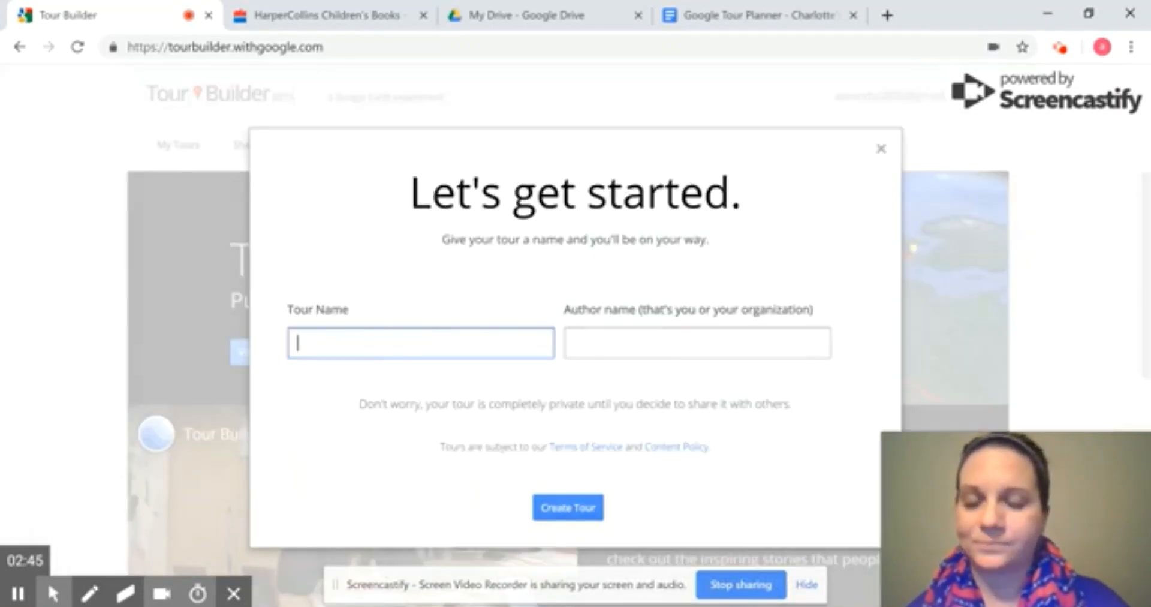
{"action": "left_click", "coordinate": [366, 346]}
{"action": "key", "text": "Down"}
{"action": "key", "text": "Return"}
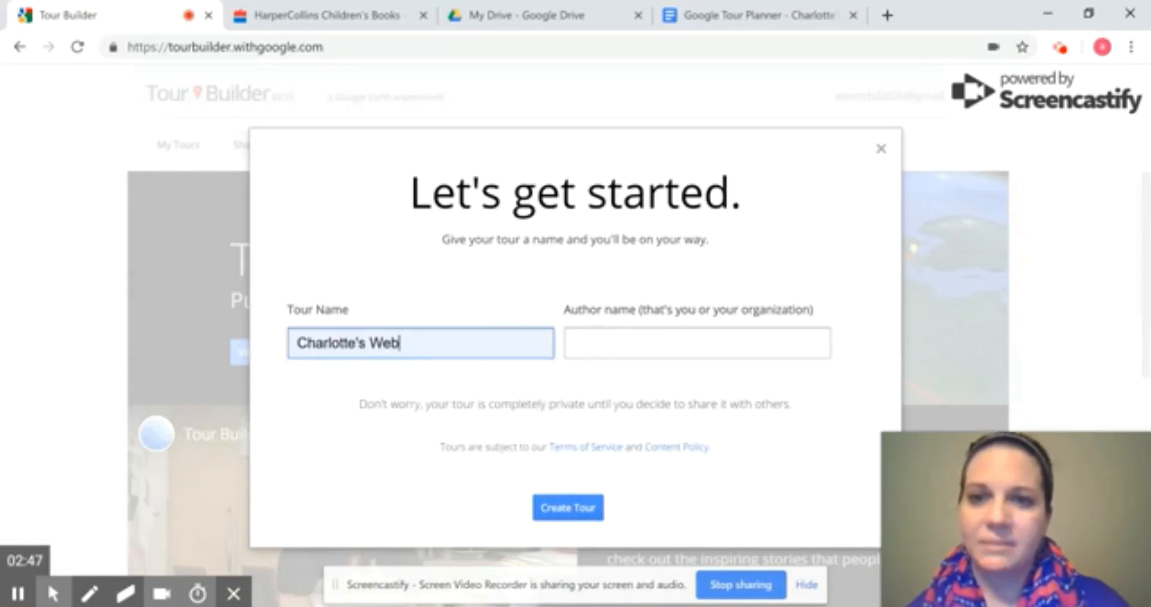
{"action": "key", "text": "Tab"}
{"action": "key", "text": "Down"}
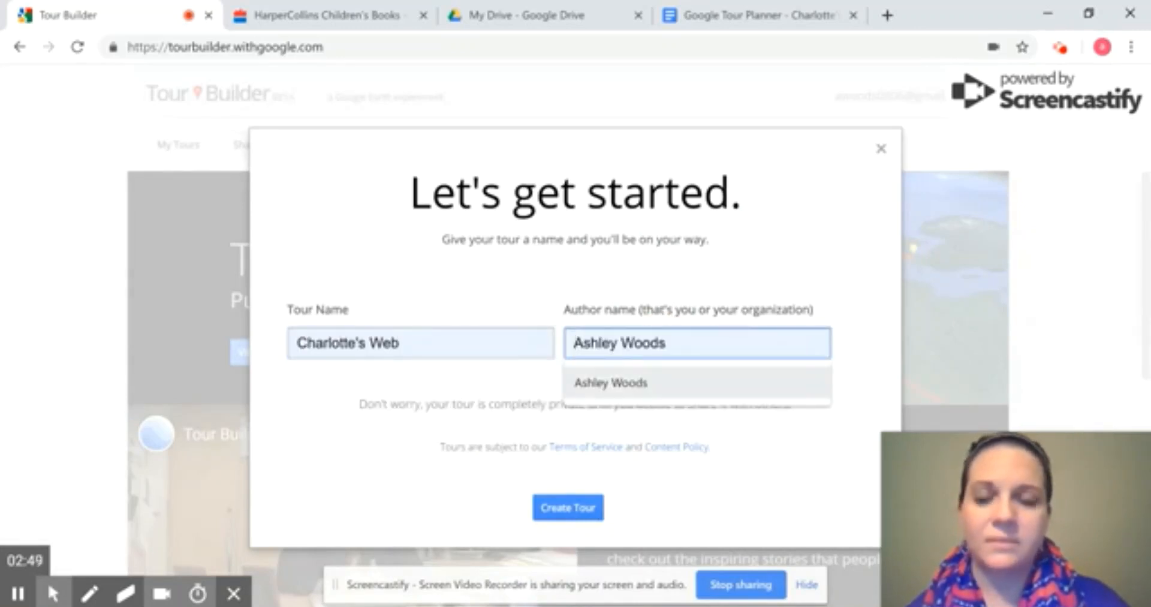
{"action": "key", "text": "Return"}
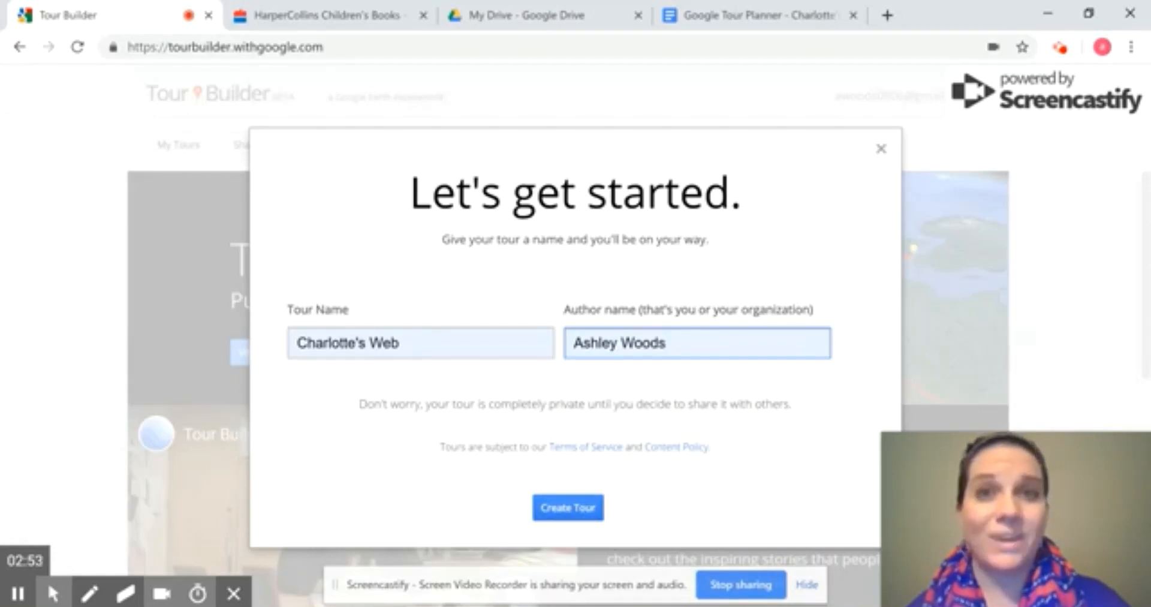
{"action": "key", "text": "Return"}
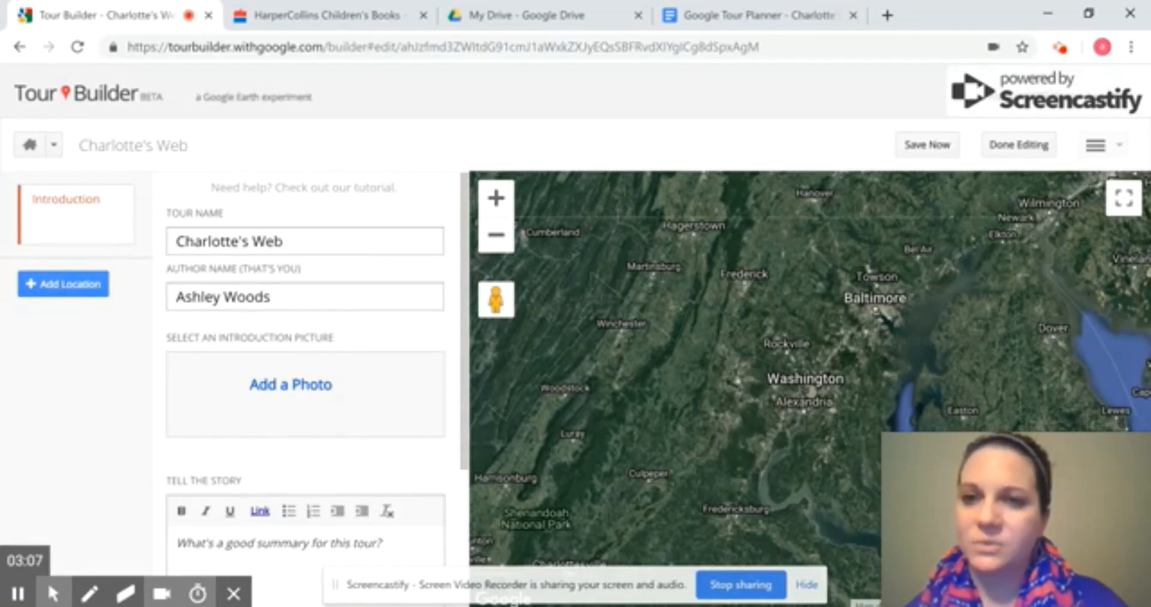
Open Add a Photo under Select an Introduction Picture.
{"action": "scroll", "coordinate": [305, 378], "scroll_direction": "down", "scroll_amount": 2}
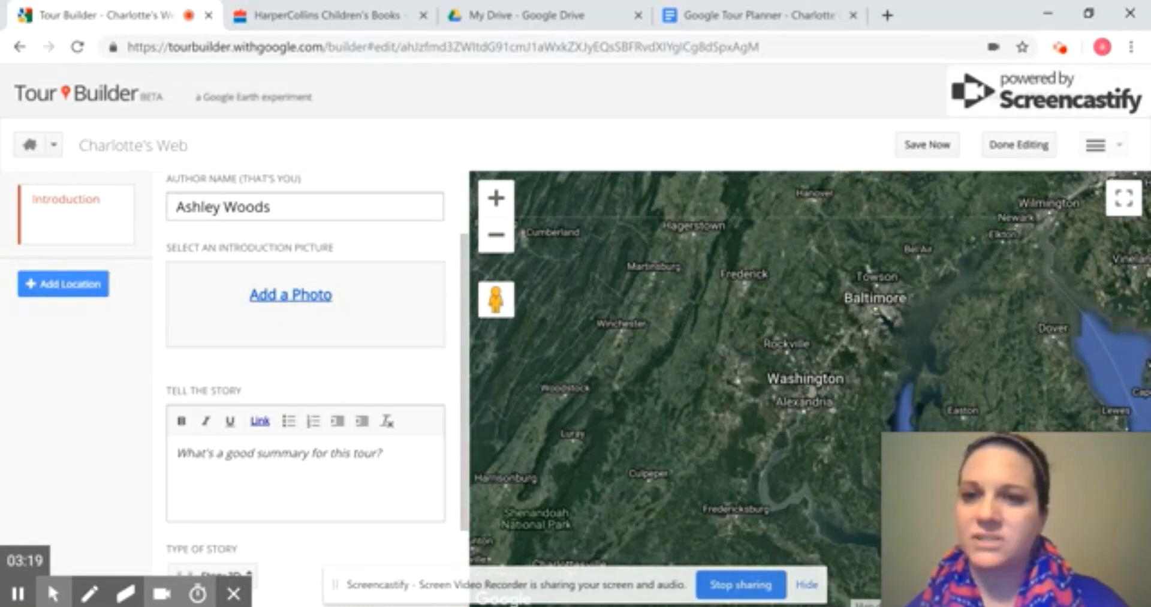
{"action": "left_click", "coordinate": [269, 295]}
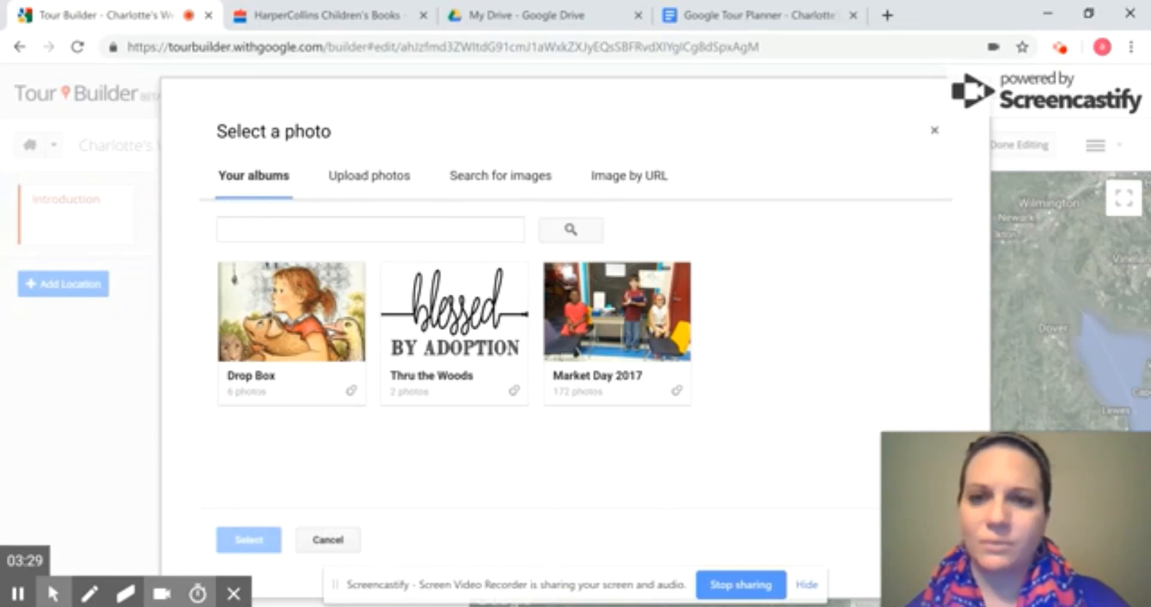
Upload the 'cover' image from the Charlotte's Web folder as the Introduction picture.
{"action": "left_click", "coordinate": [365, 186]}
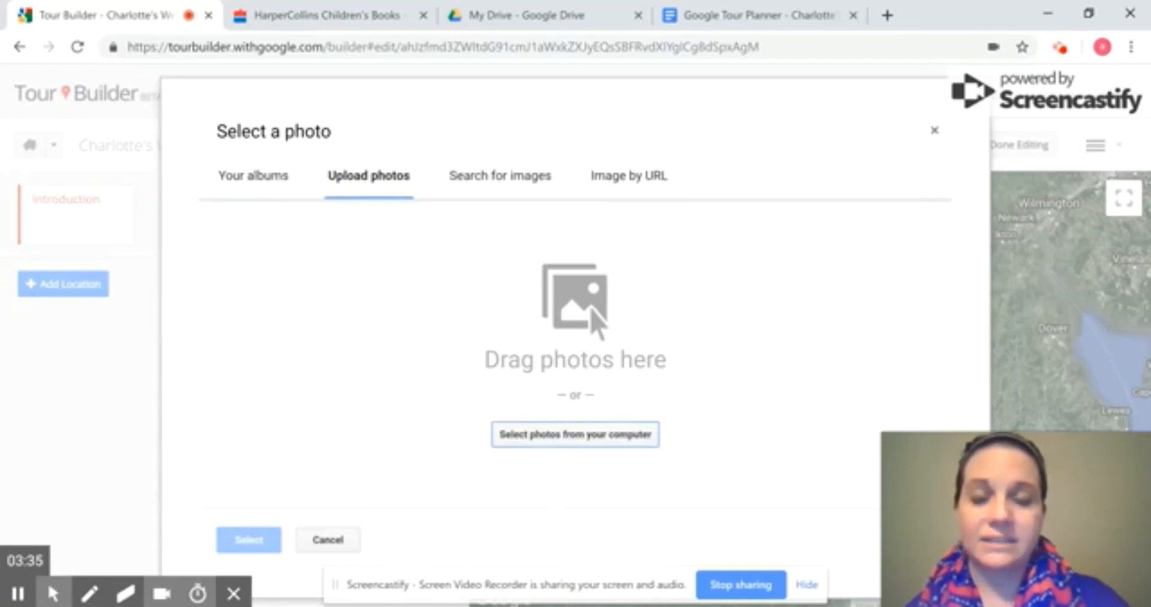
{"action": "left_click", "coordinate": [575, 434]}
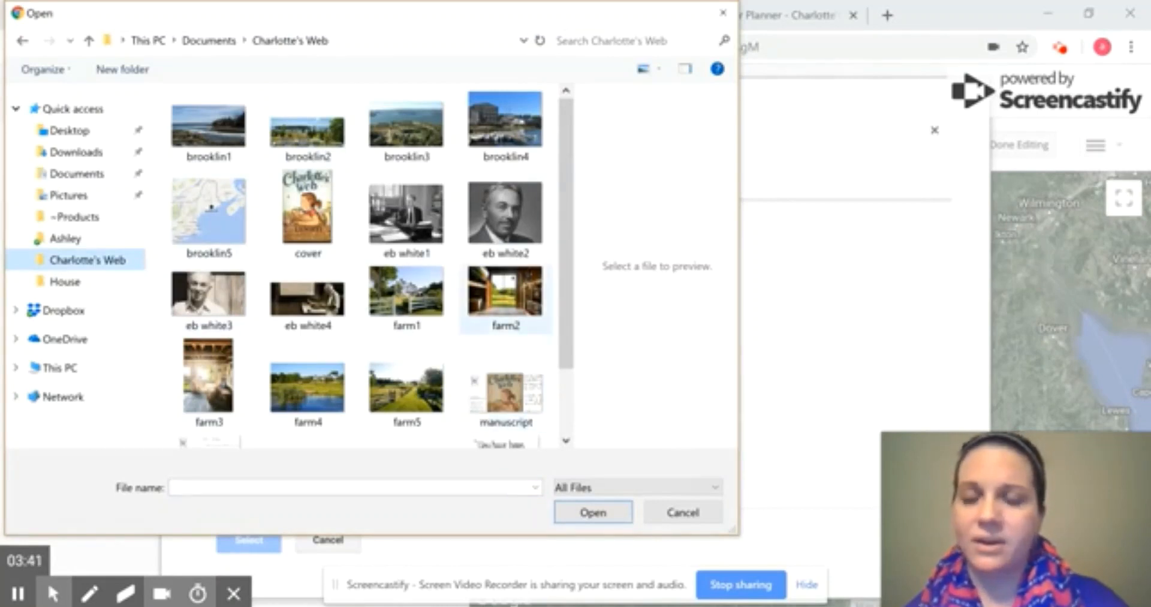
{"action": "left_click", "coordinate": [299, 204]}
{"action": "left_click", "coordinate": [621, 510]}
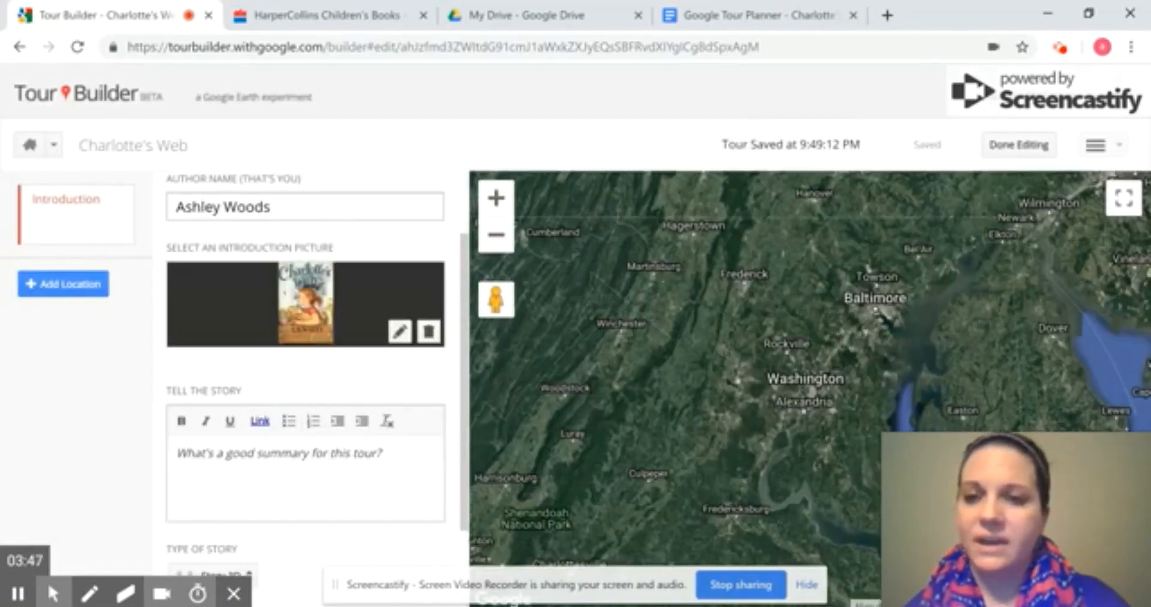
{"action": "left_click", "coordinate": [238, 457]}
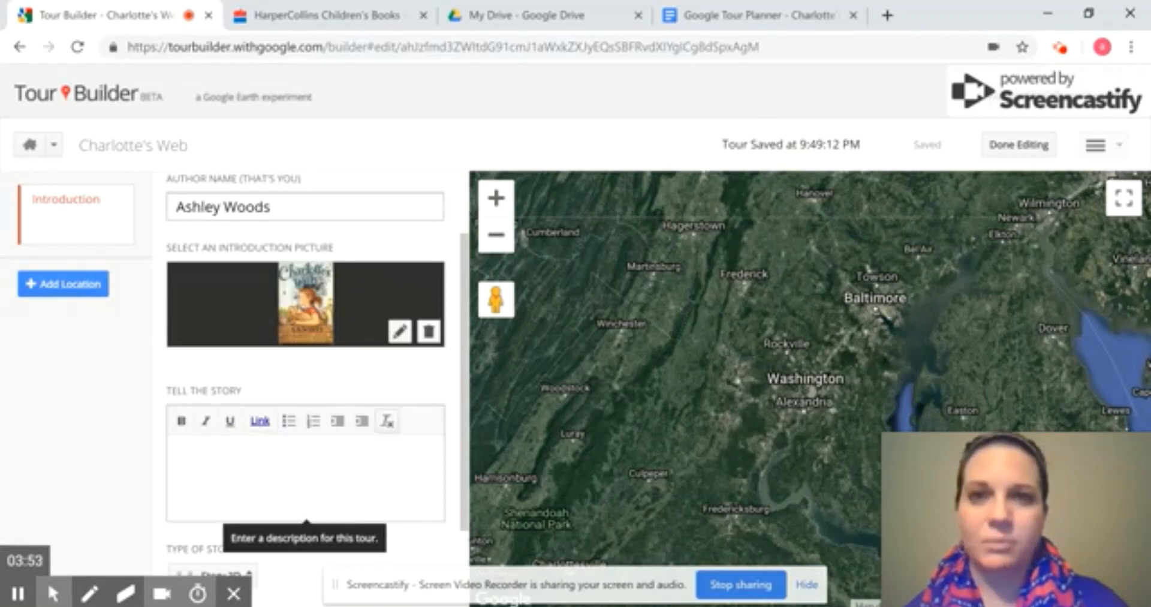
Copy the summary paragraph from the Tour Planner doc into the Introduction's Tell the Story box.
{"action": "left_click", "coordinate": [758, 15]}
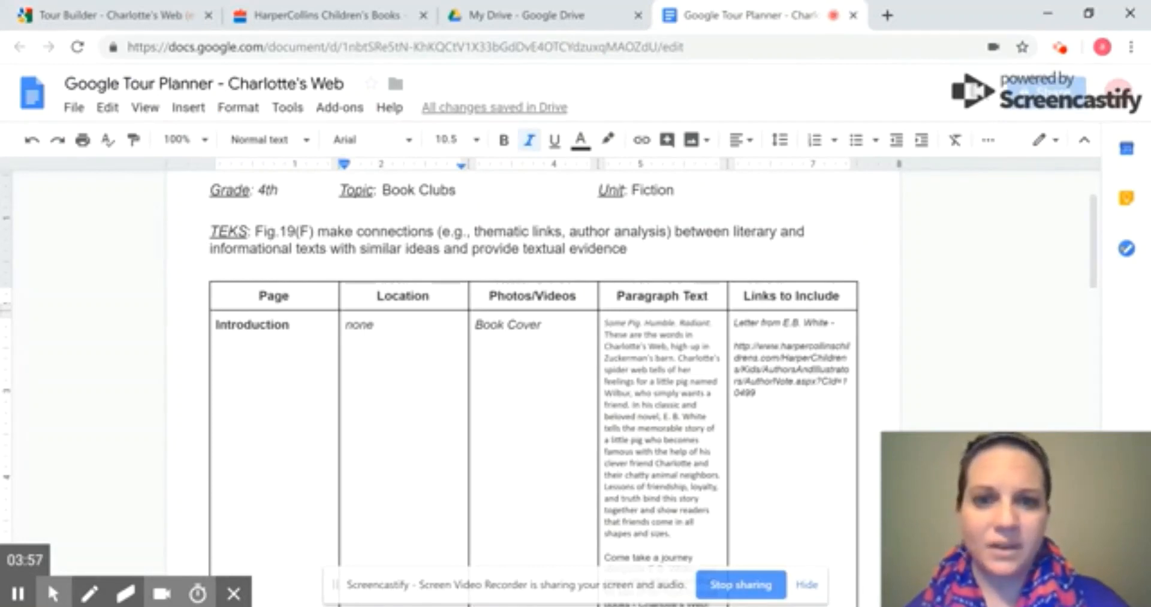
{"action": "left_click_drag", "start_coordinate": [605, 324], "coordinate": [734, 421]}
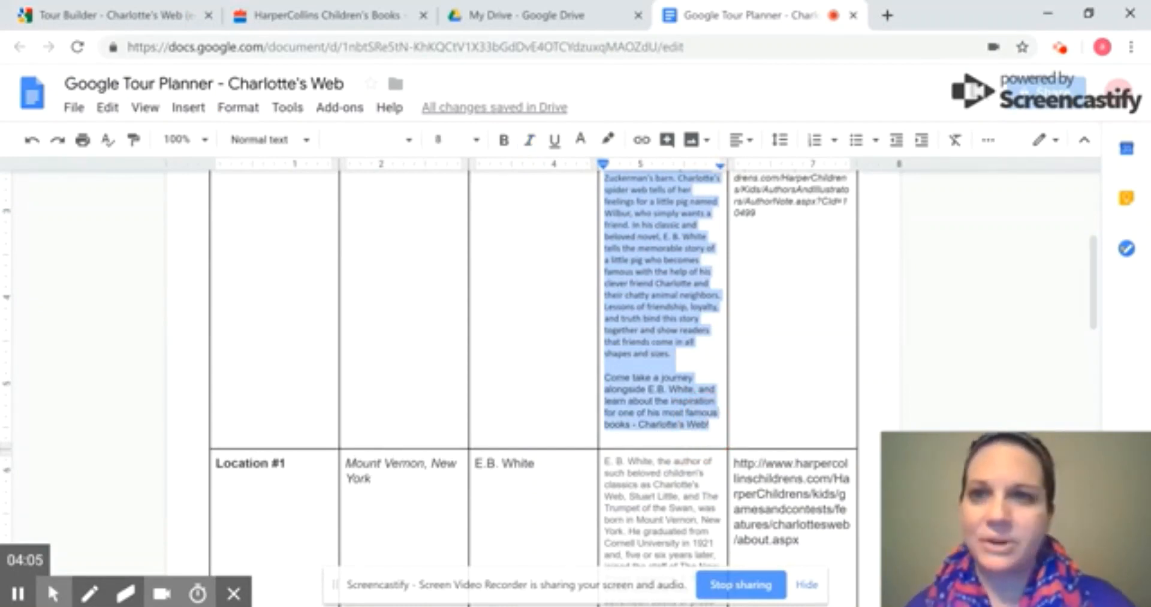
{"action": "left_click", "coordinate": [117, 15]}
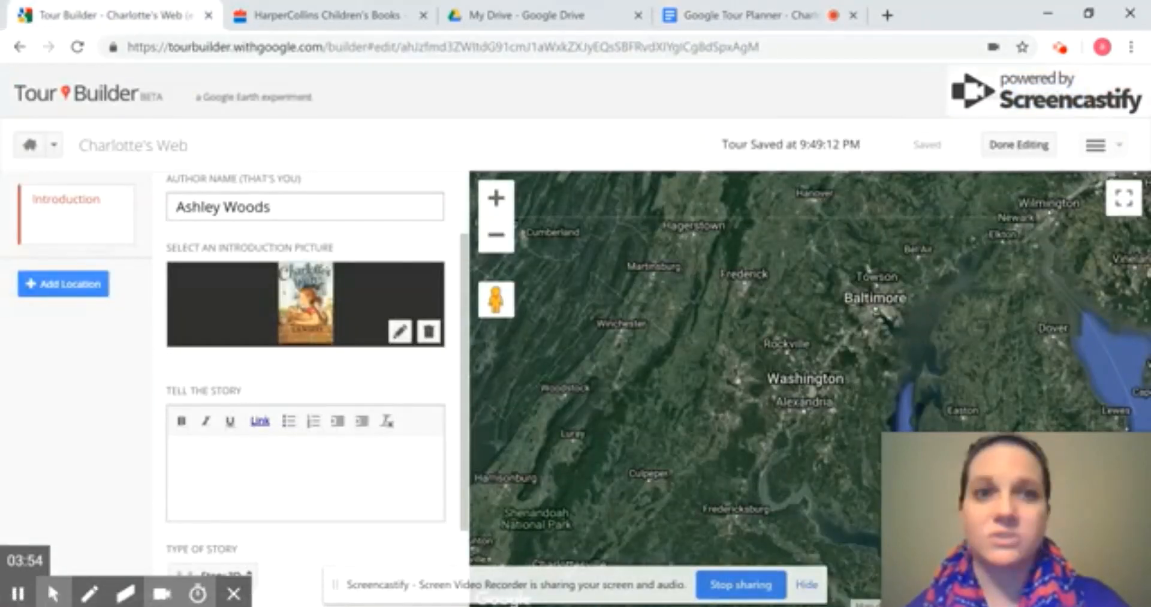
{"action": "left_click", "coordinate": [318, 458]}
{"action": "right_click", "coordinate": [318, 458]}
{"action": "left_click", "coordinate": [360, 315]}
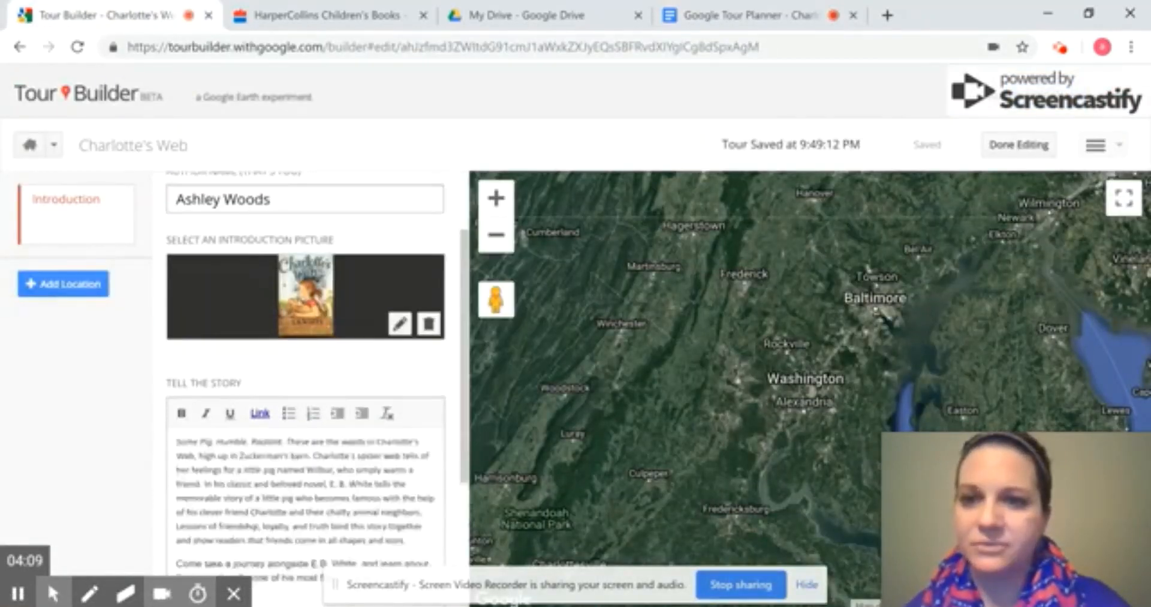
Review the pasted story, then bring up the HarperCollins E. B. White Author Note page.
{"action": "scroll", "coordinate": [360, 479], "scroll_direction": "down", "scroll_amount": 1}
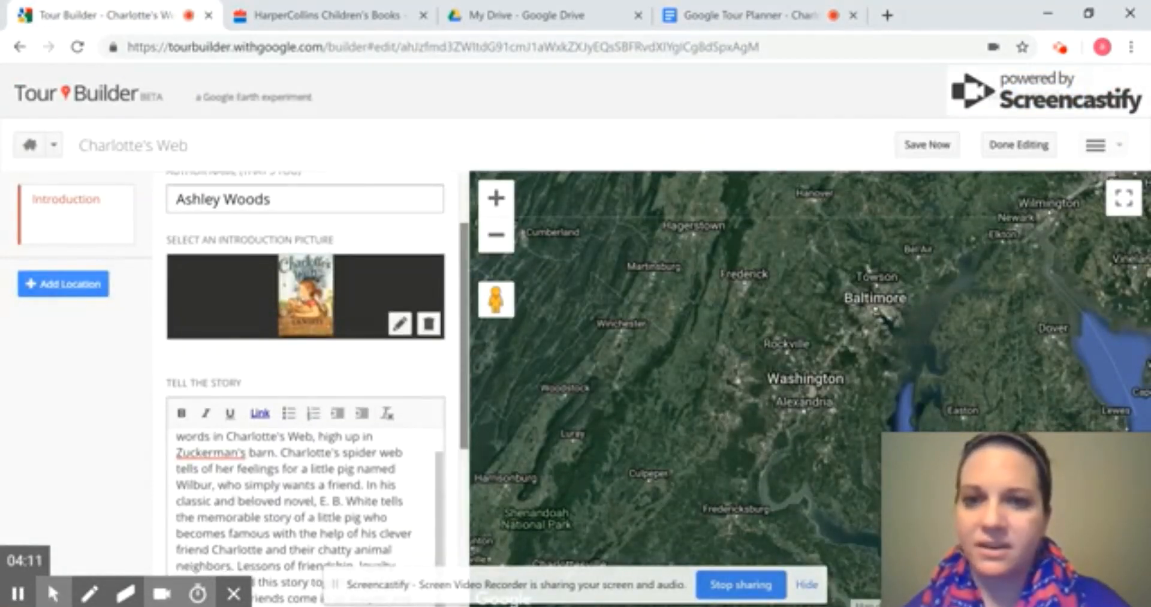
{"action": "left_click_drag", "start_coordinate": [465, 318], "coordinate": [465, 482]}
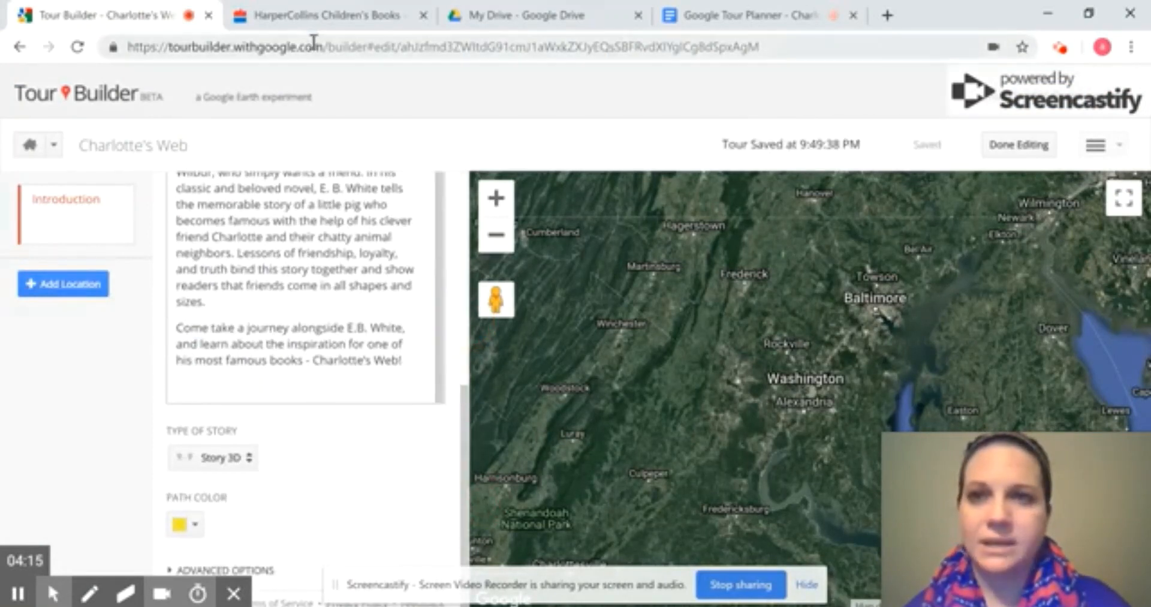
{"action": "left_click", "coordinate": [312, 15]}
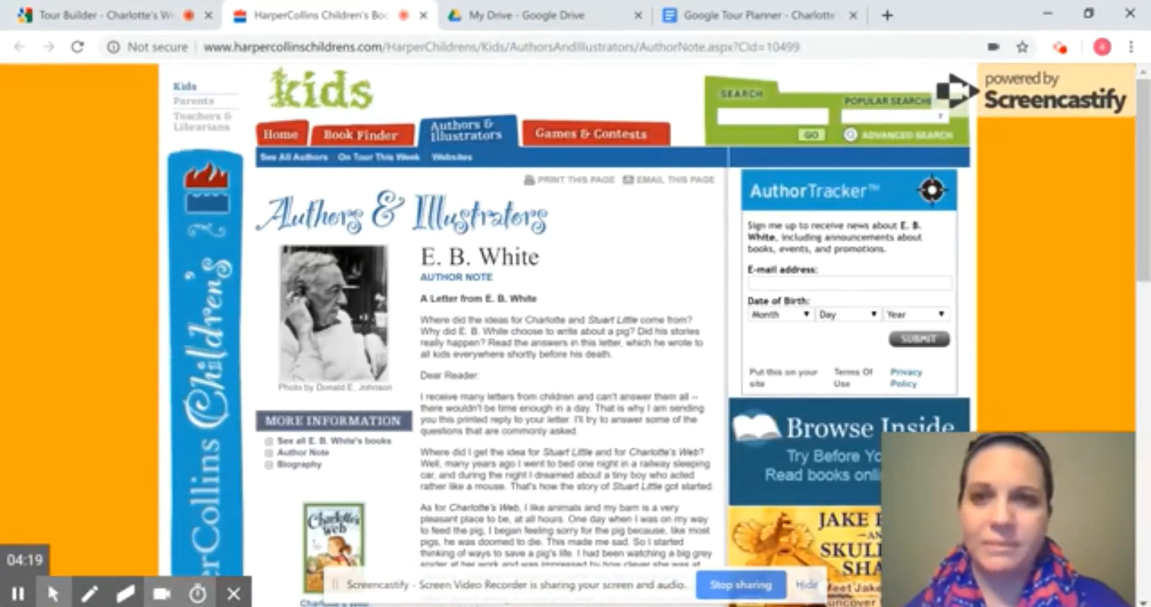
Copy the Letter from E.B. White address from the planner's Links to Include cell.
{"action": "left_click", "coordinate": [758, 15]}
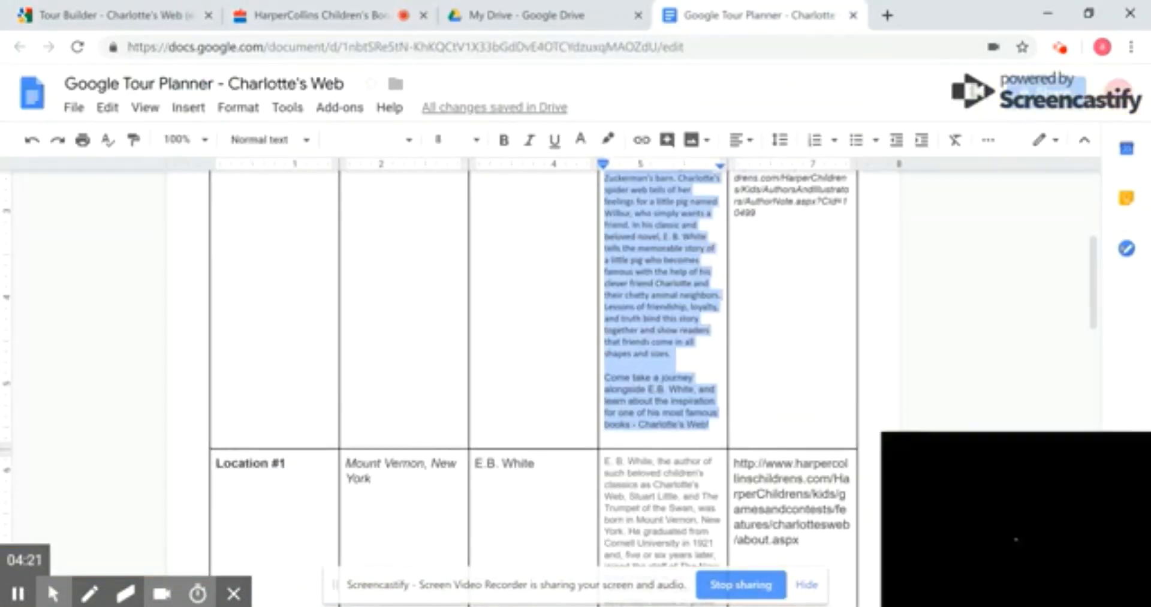
{"action": "scroll", "coordinate": [756, 394], "scroll_direction": "up", "scroll_amount": 3}
{"action": "left_click", "coordinate": [757, 394]}
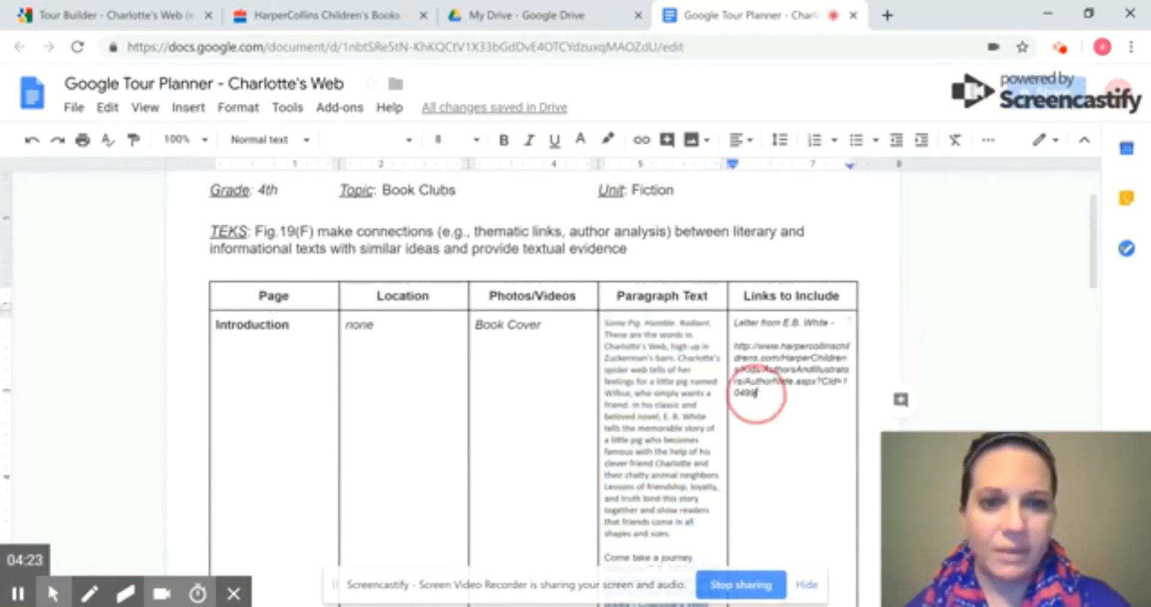
{"action": "left_click_drag", "start_coordinate": [757, 393], "coordinate": [734, 346]}
{"action": "key", "text": "ctrl+c"}
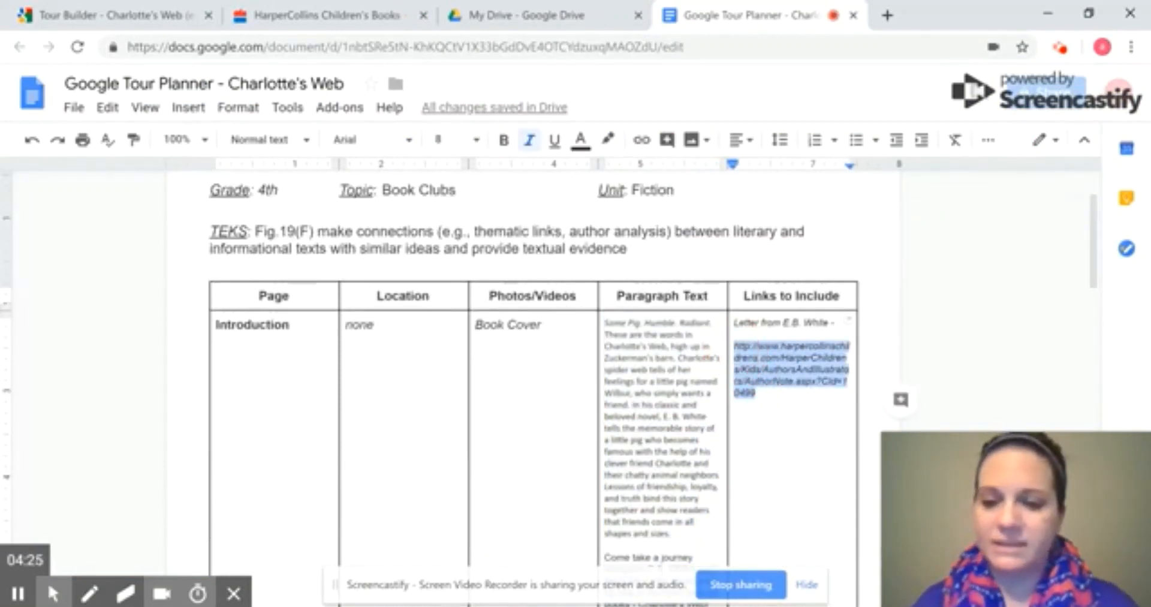
{"action": "left_click", "coordinate": [90, 17]}
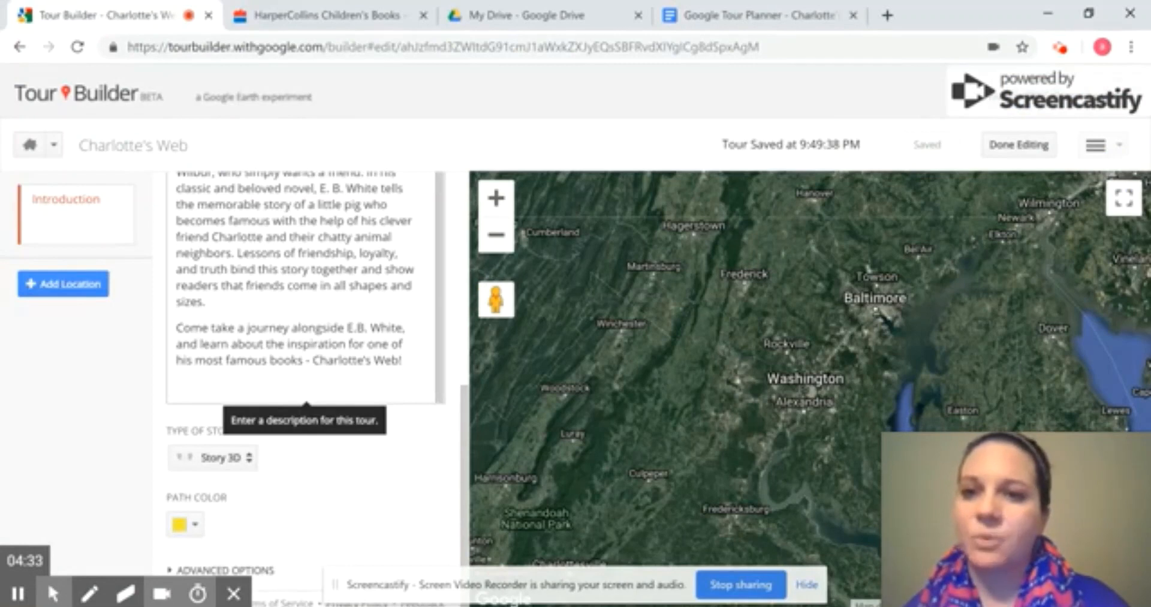
Link the closing 'Come take a journey alongside E.B. White' paragraph to the HarperCollins letter address.
{"action": "left_click_drag", "start_coordinate": [402, 360], "coordinate": [169, 329]}
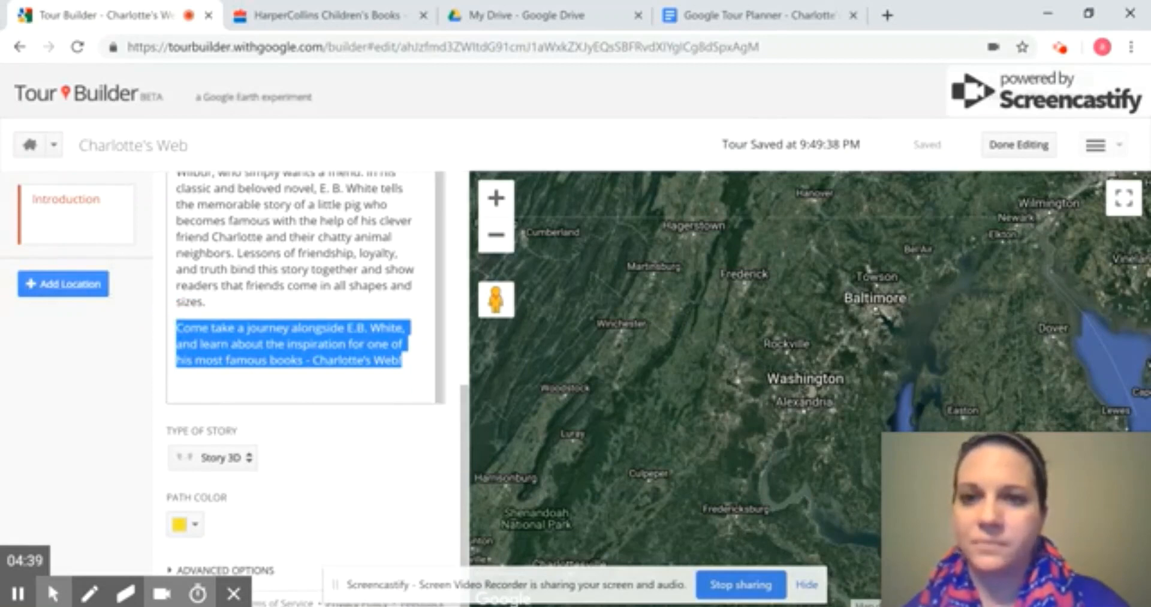
{"action": "scroll", "coordinate": [306, 390], "scroll_direction": "up", "scroll_amount": 5}
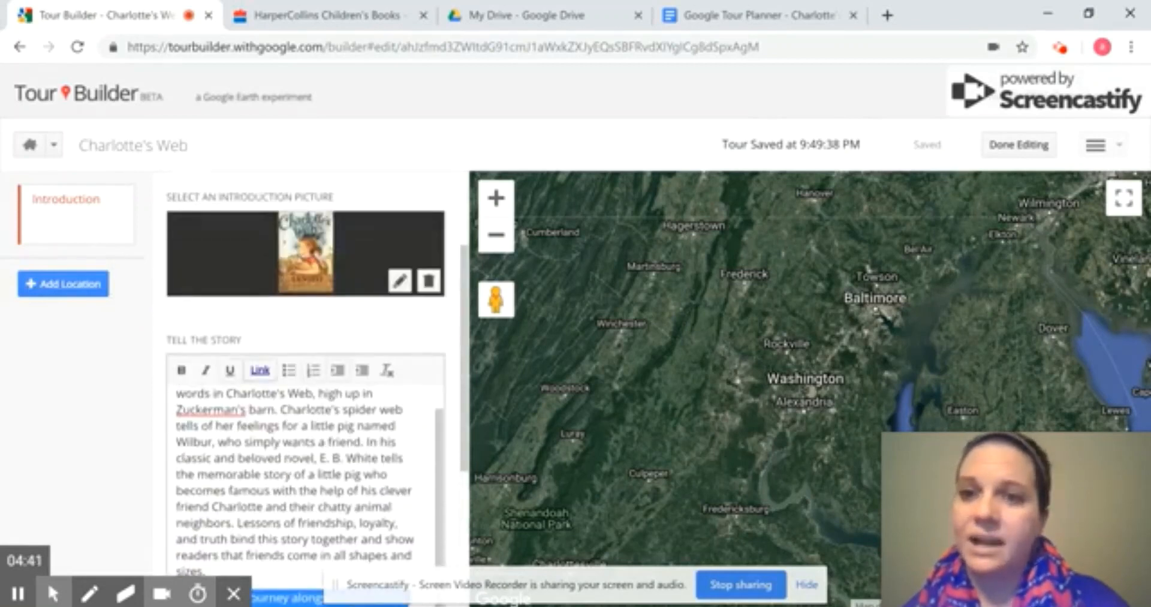
{"action": "left_click", "coordinate": [260, 370]}
{"action": "left_click", "coordinate": [435, 378]}
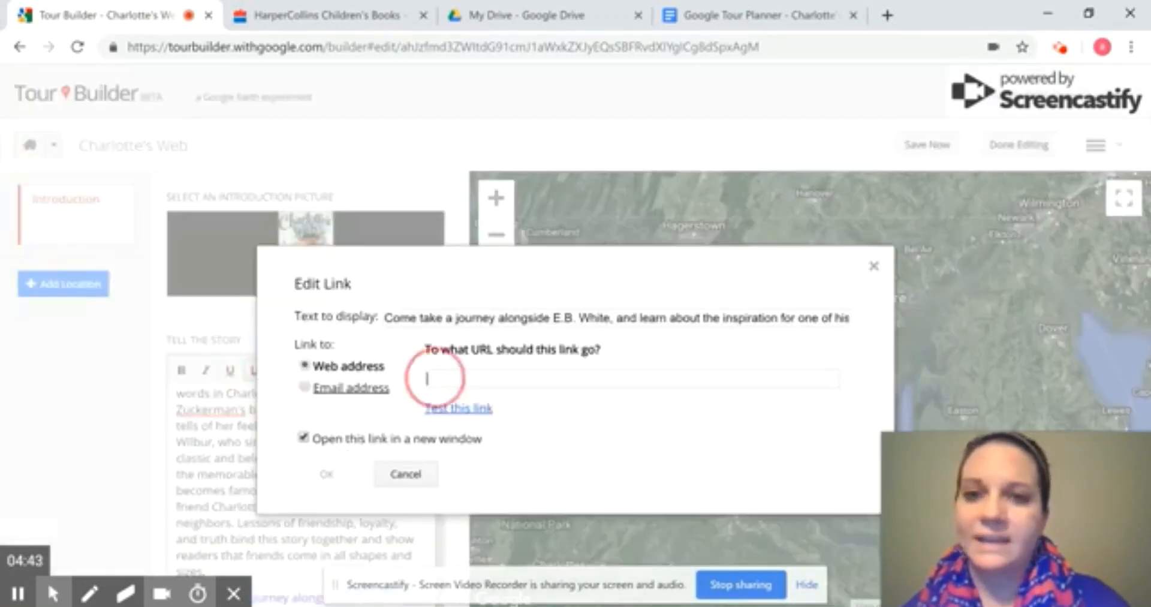
{"action": "right_click", "coordinate": [434, 377]}
{"action": "left_click", "coordinate": [474, 233]}
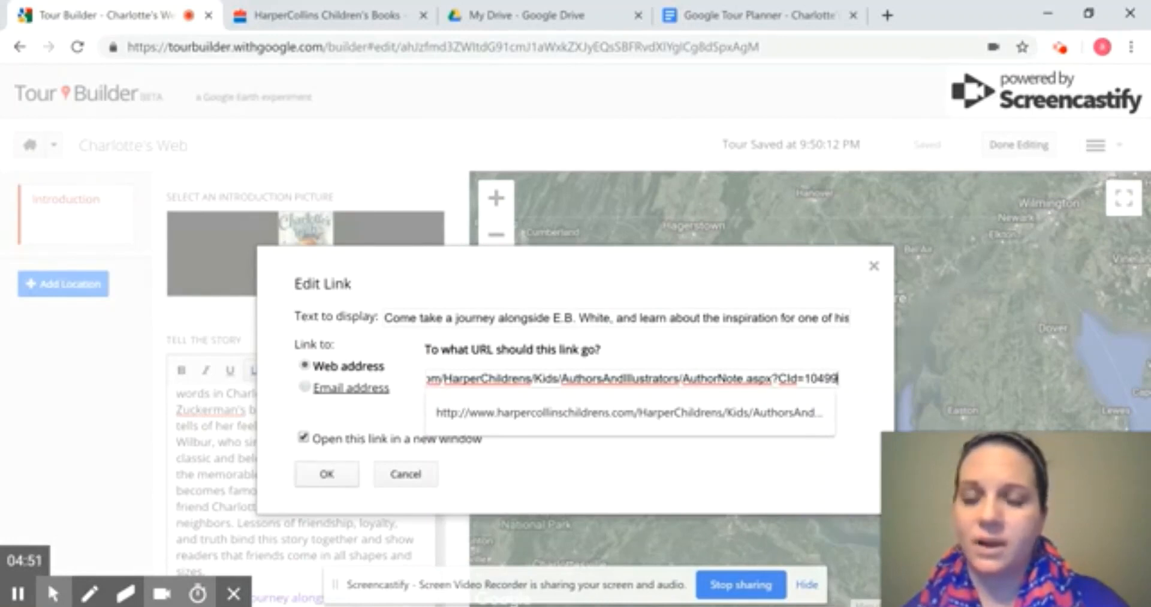
{"action": "key", "text": "Return"}
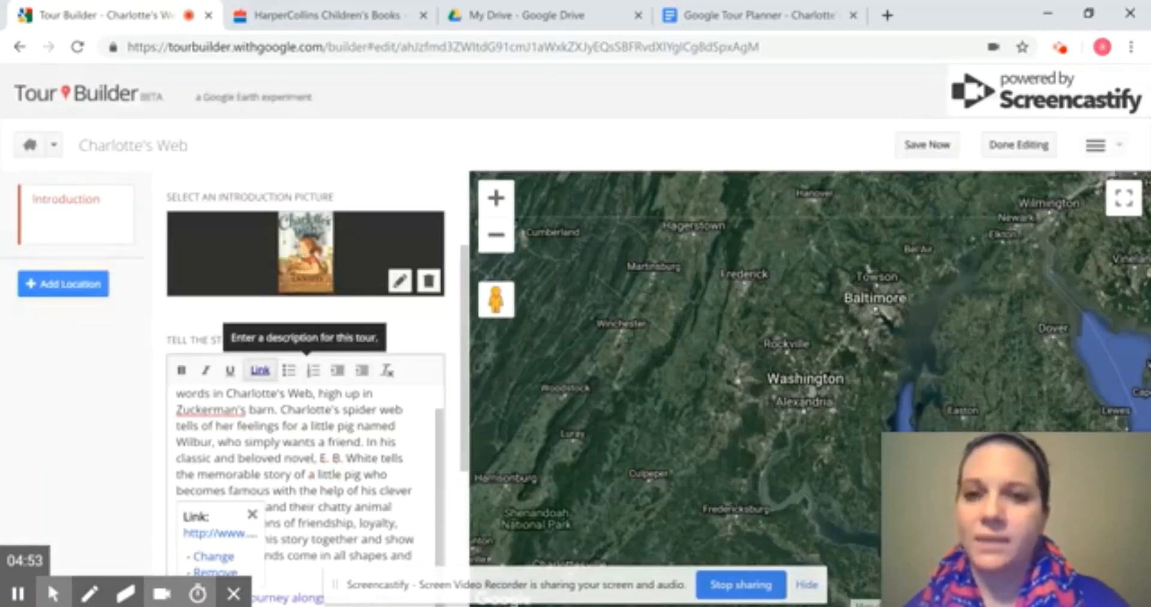
{"action": "scroll", "coordinate": [463, 311], "scroll_direction": "down", "scroll_amount": 4}
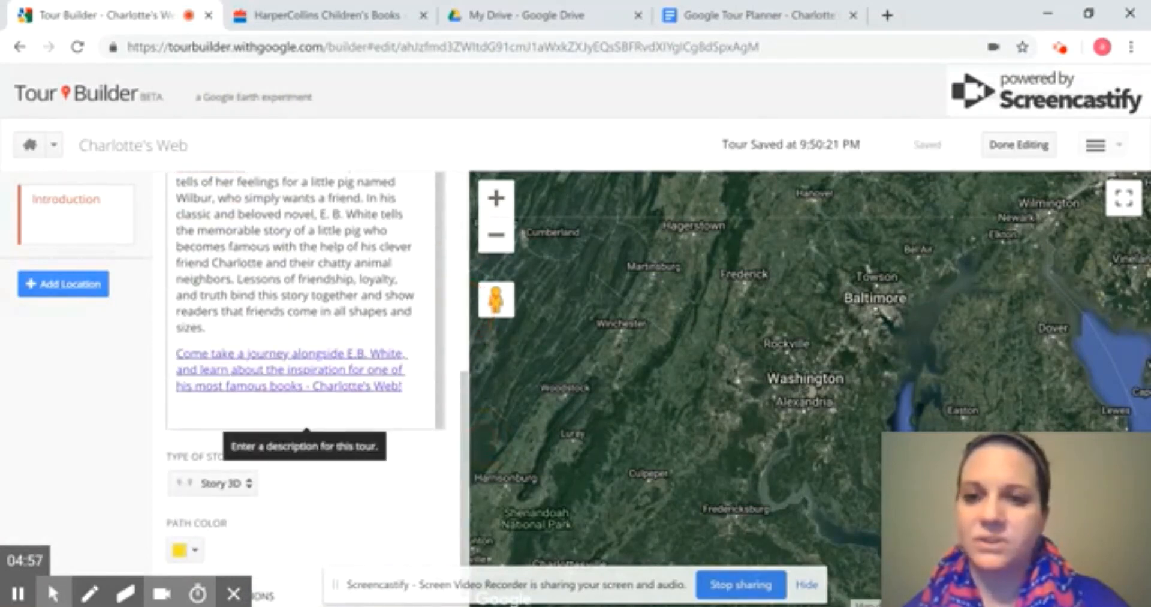
{"action": "left_click_drag", "start_coordinate": [466, 401], "coordinate": [482, 461]}
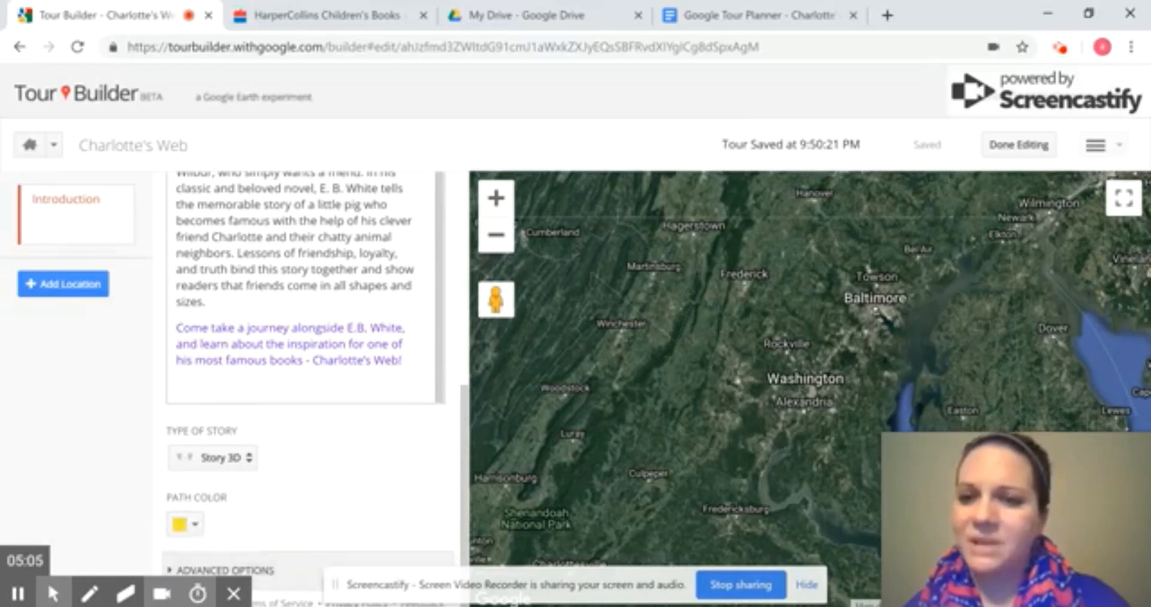
{"action": "left_click", "coordinate": [466, 417]}
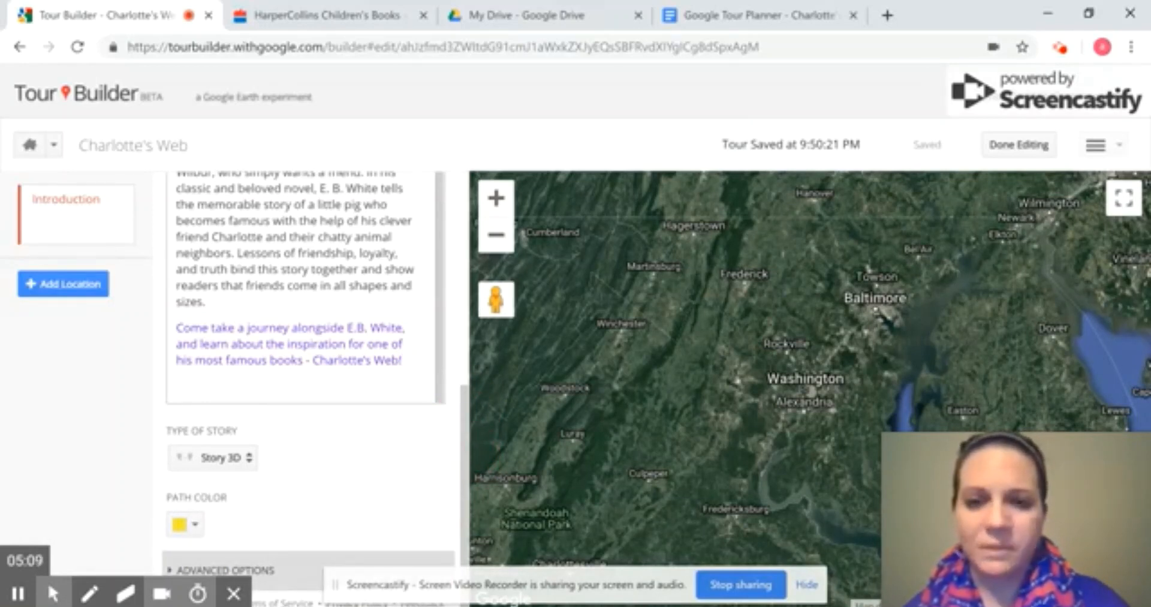
{"action": "scroll", "coordinate": [306, 360], "scroll_direction": "up", "scroll_amount": 5}
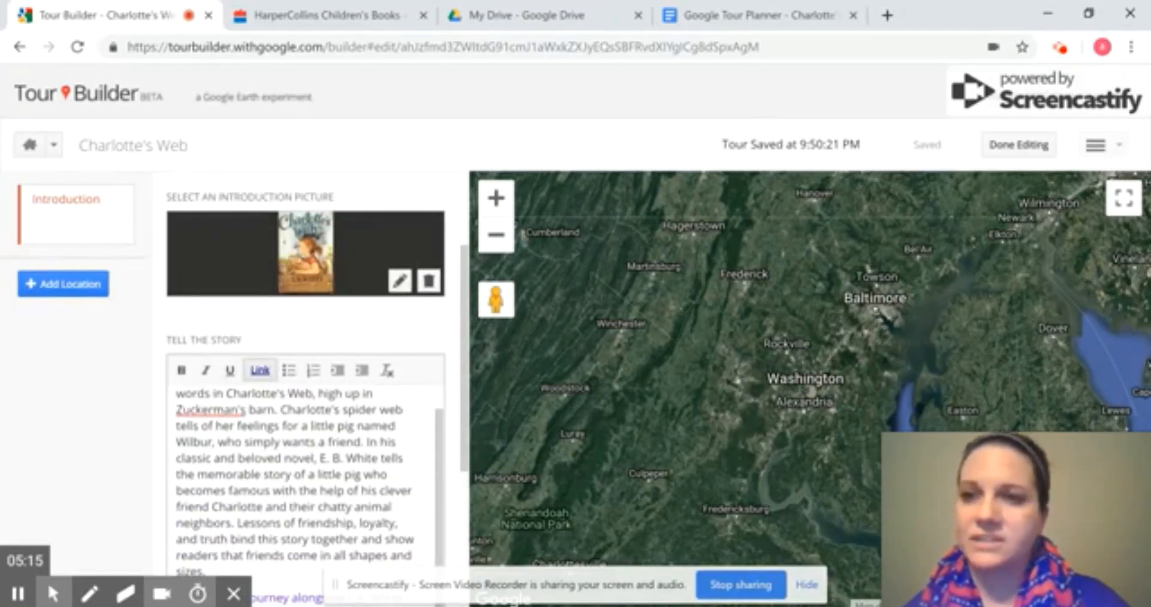
Add a new location slot and check the planner's Location #1 Mount Vernon, New York entry.
{"action": "left_click", "coordinate": [63, 284]}
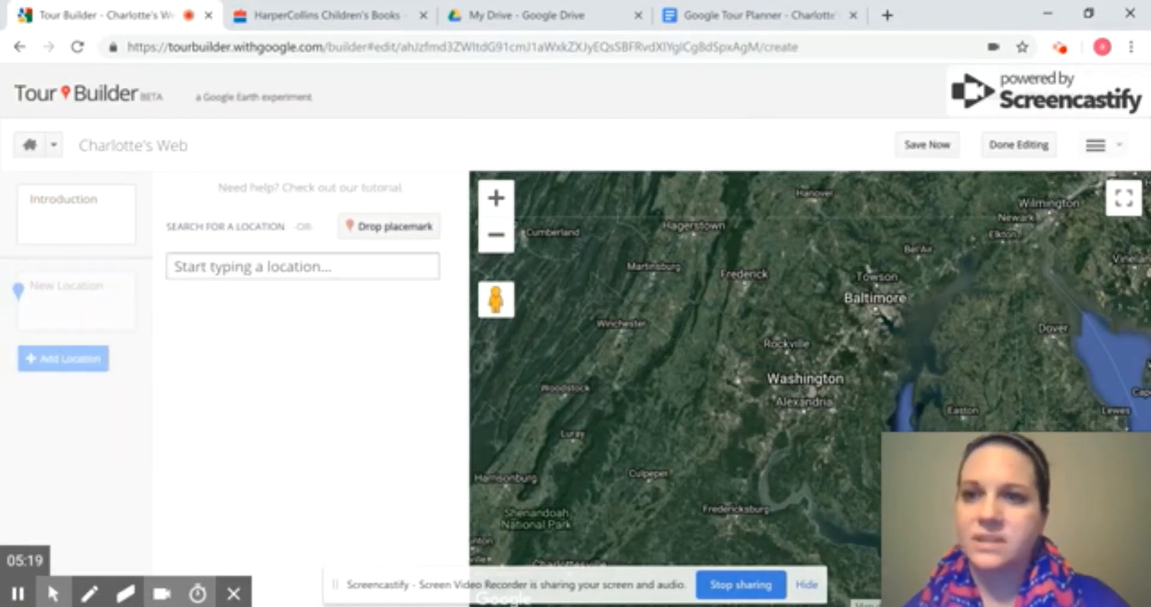
{"action": "left_click", "coordinate": [755, 15]}
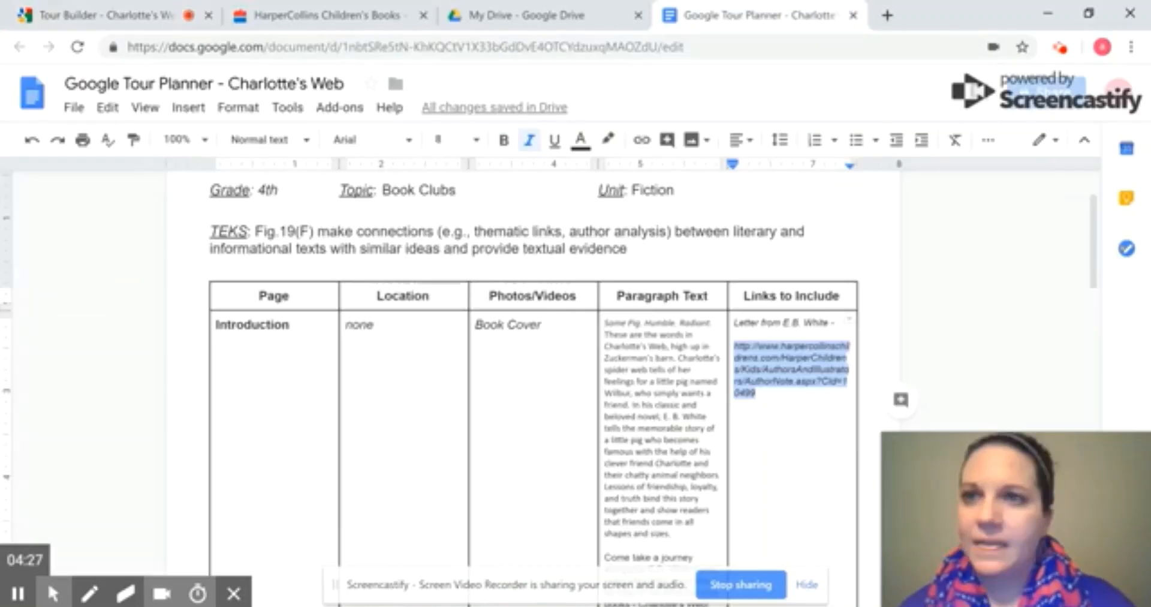
{"action": "scroll", "coordinate": [534, 360], "scroll_direction": "down", "scroll_amount": 4}
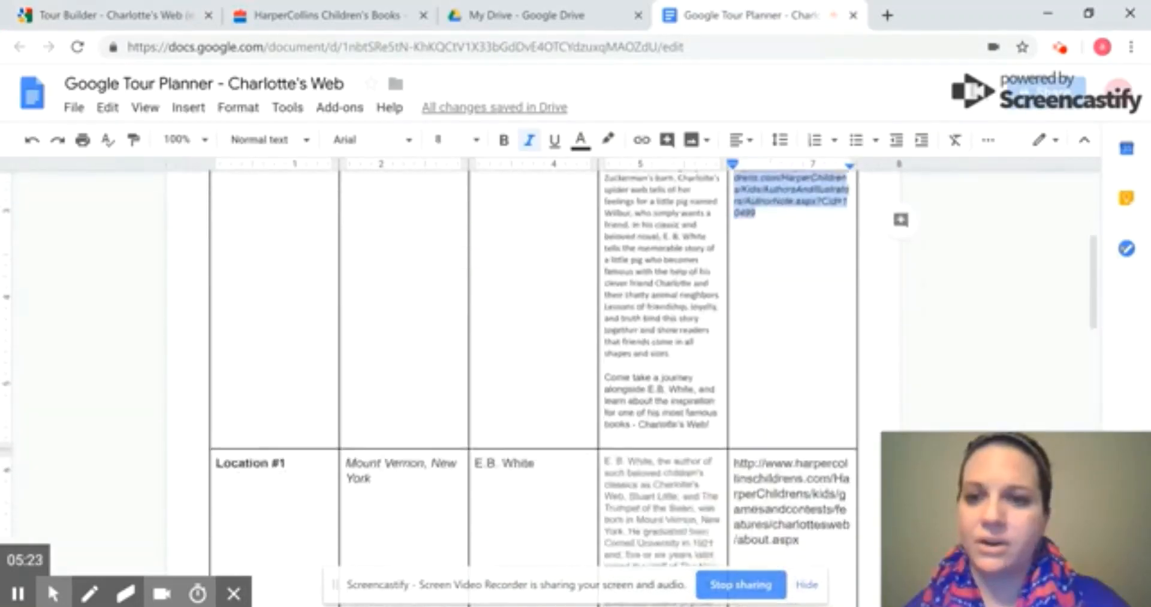
{"action": "left_click", "coordinate": [393, 401]}
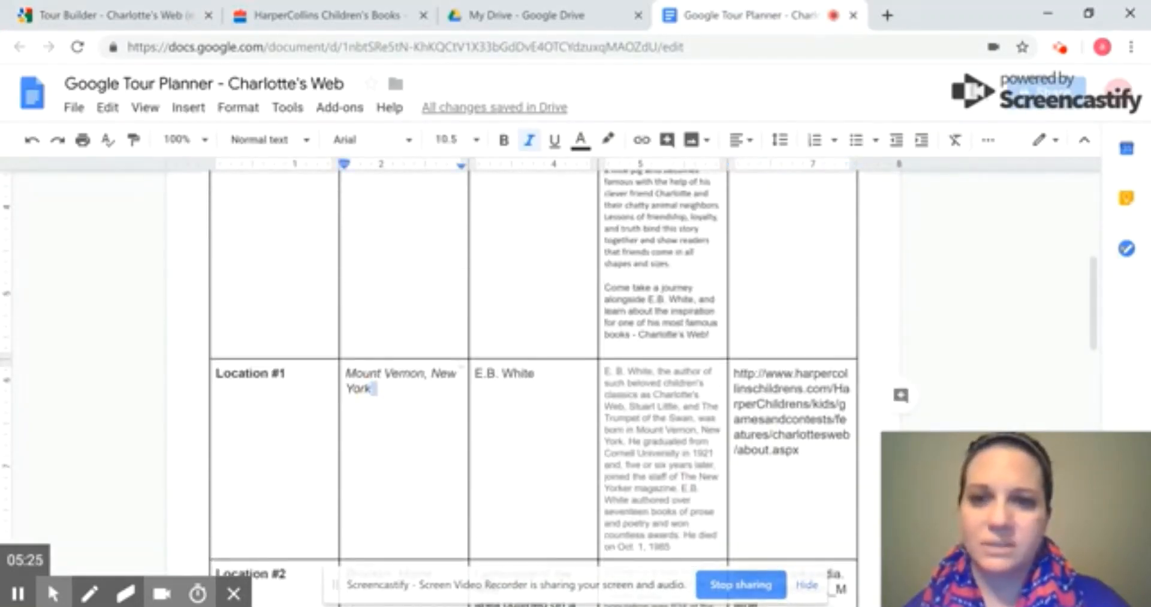
{"action": "left_click", "coordinate": [106, 15]}
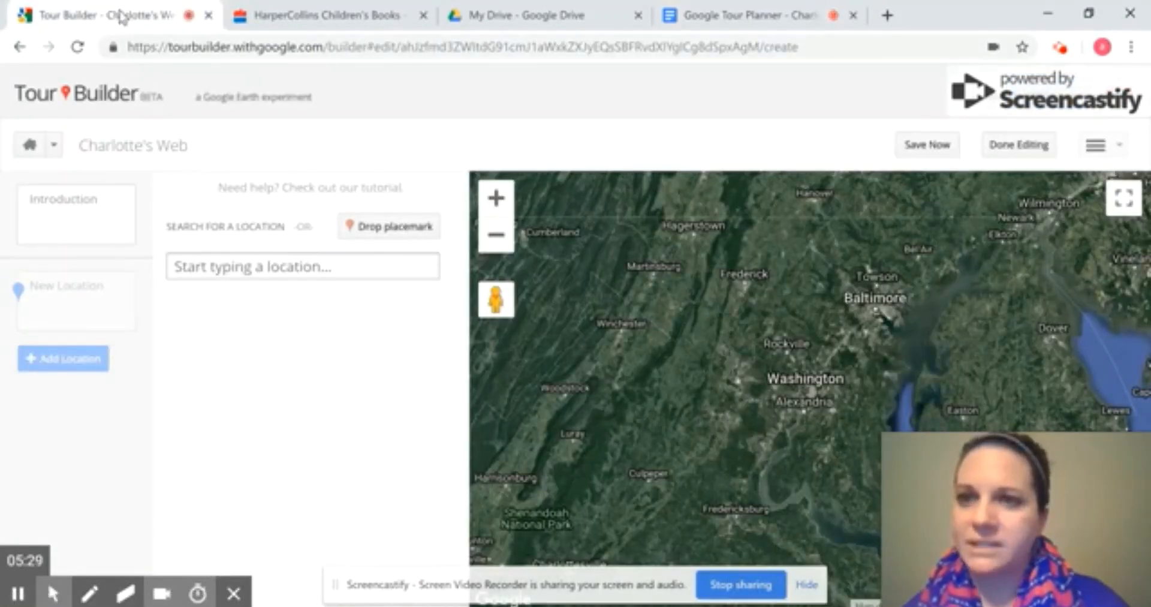
Search 'mount vernon, ne' and select Mount Vernon, New York, USA.
{"action": "left_click", "coordinate": [252, 266]}
{"action": "type", "text": "mou"}
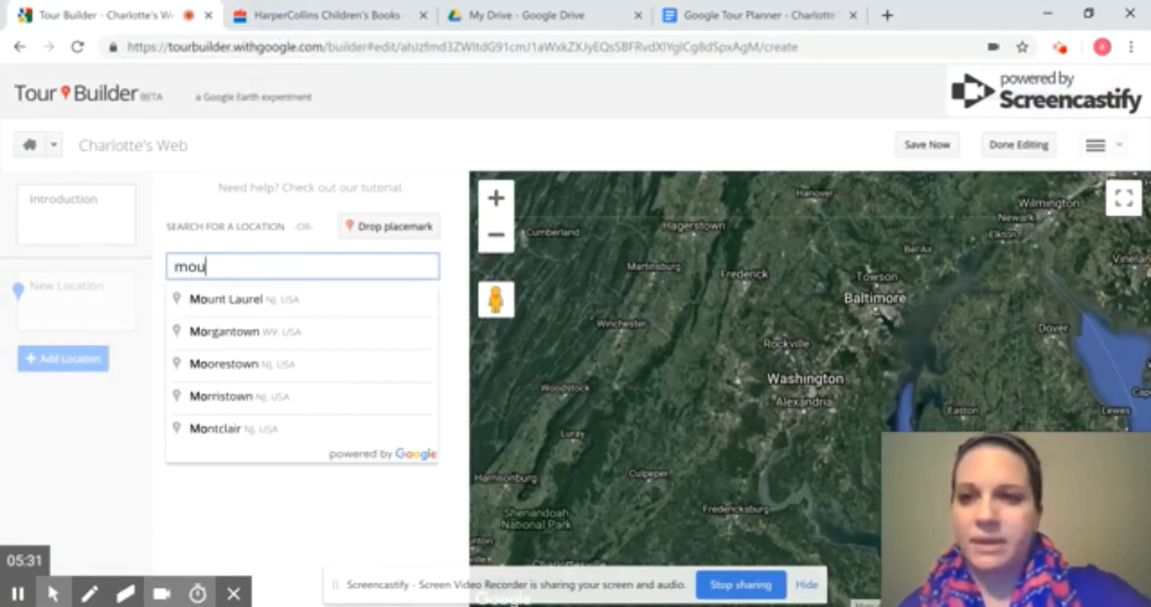
{"action": "type", "text": "nt "}
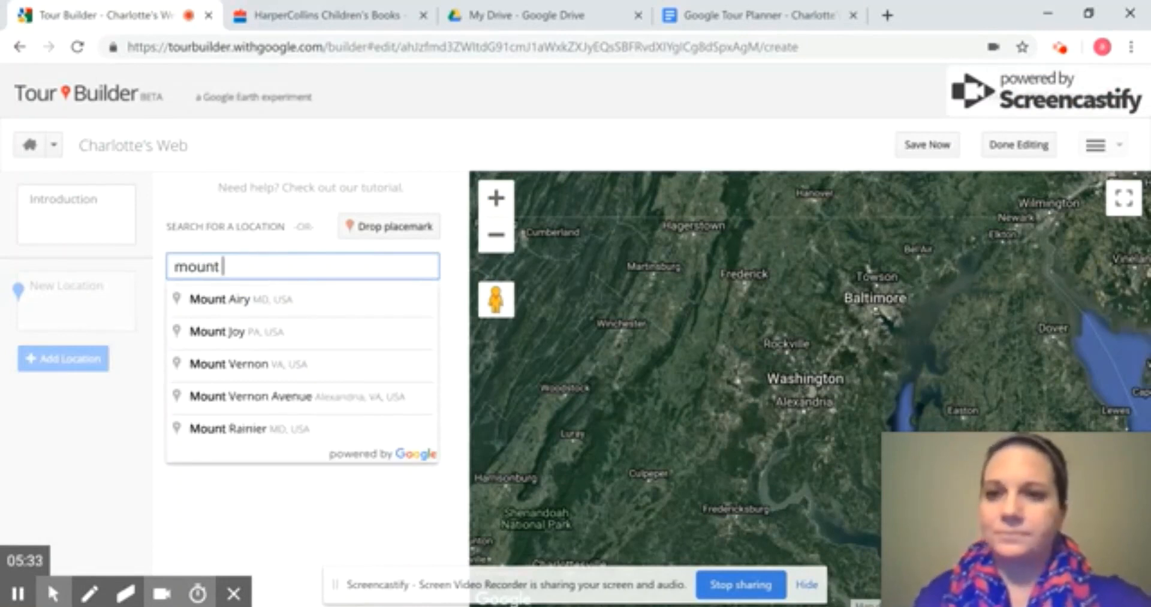
{"action": "type", "text": "vernon"}
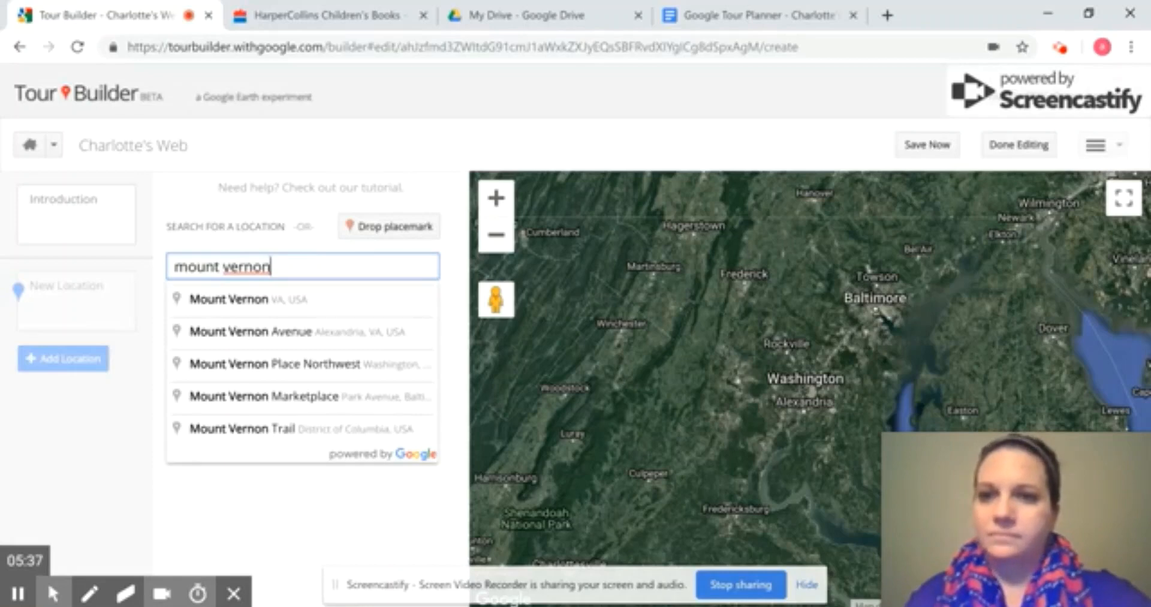
{"action": "type", "text": ", ne"}
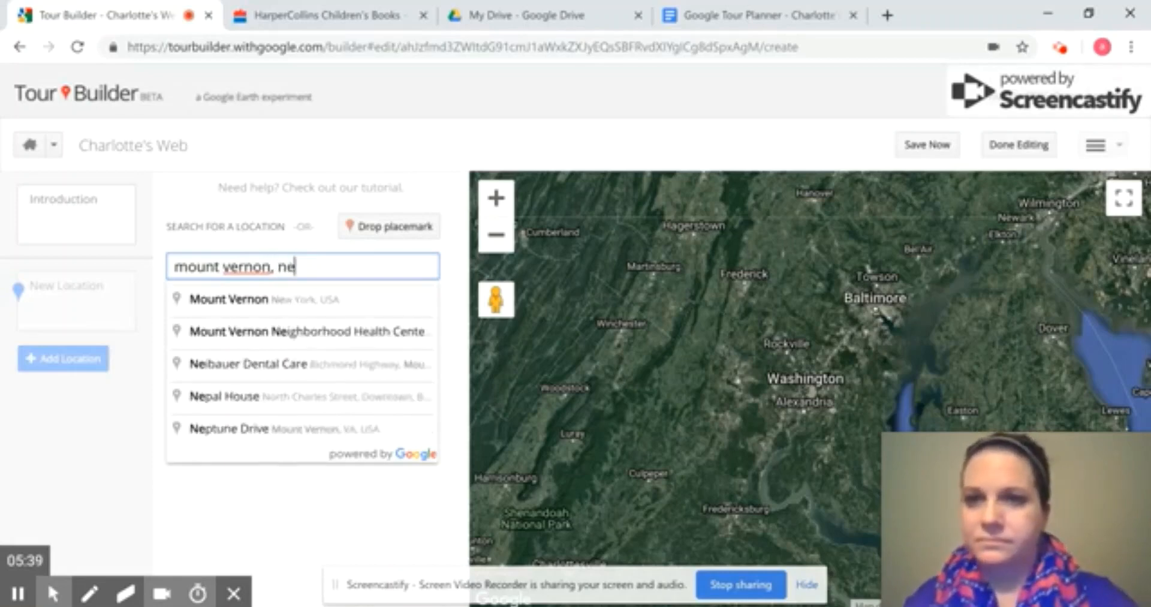
{"action": "key", "text": "Return"}
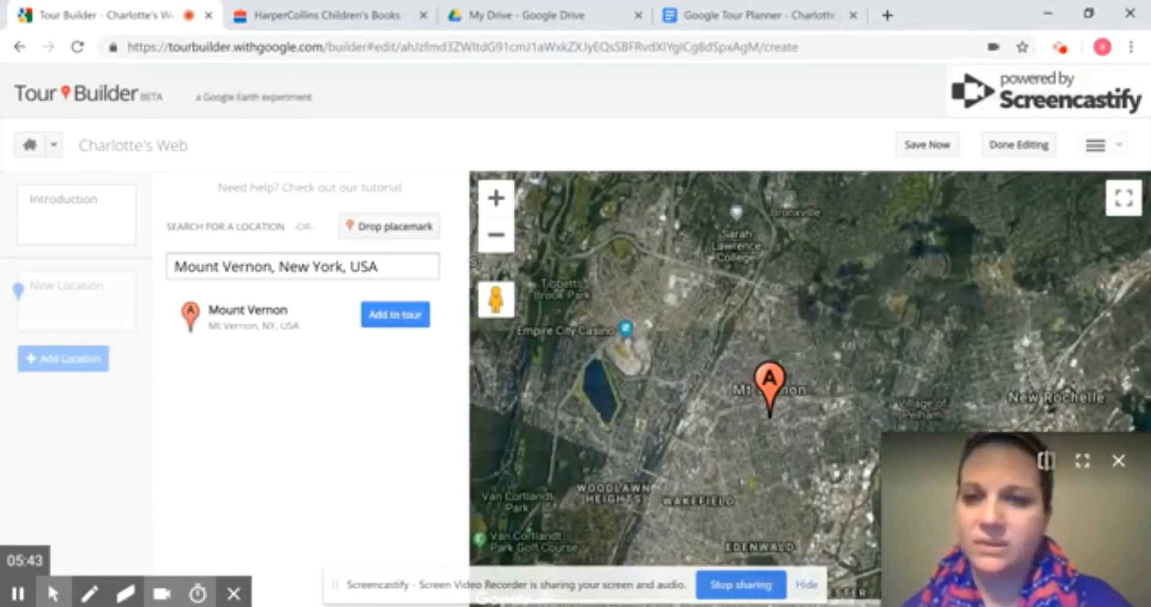
Add the Mount Vernon, New York location to the tour, then briefly check the planner.
{"action": "left_click", "coordinate": [395, 314]}
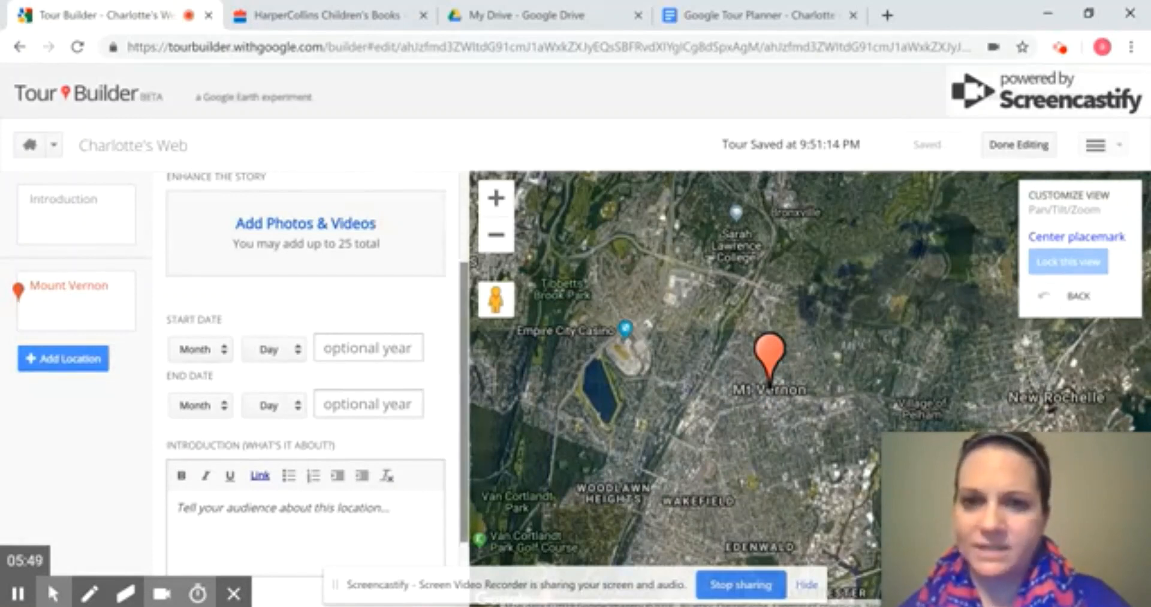
{"action": "scroll", "coordinate": [462, 333], "scroll_direction": "down", "scroll_amount": 2}
{"action": "scroll", "coordinate": [465, 336], "scroll_direction": "up", "scroll_amount": 5}
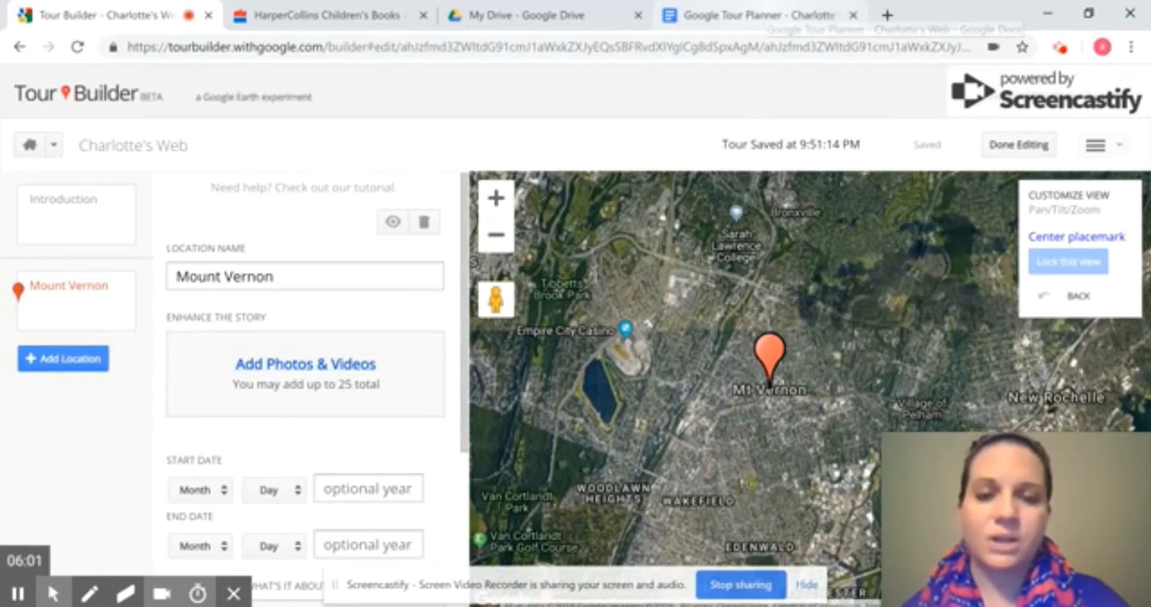
{"action": "left_click", "coordinate": [759, 15]}
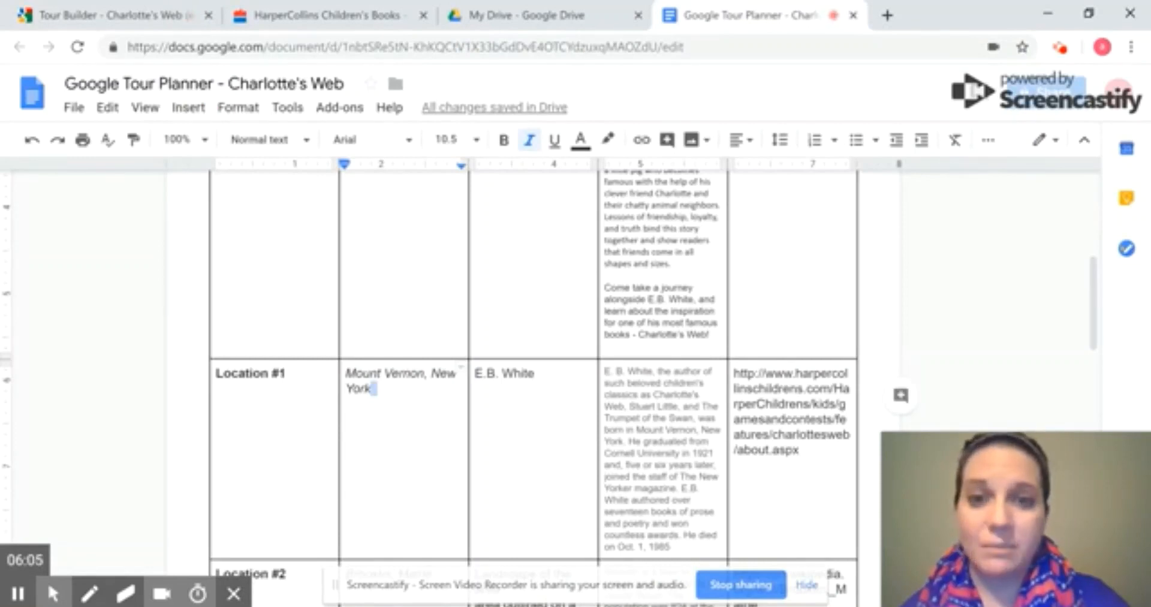
{"action": "left_click", "coordinate": [115, 18]}
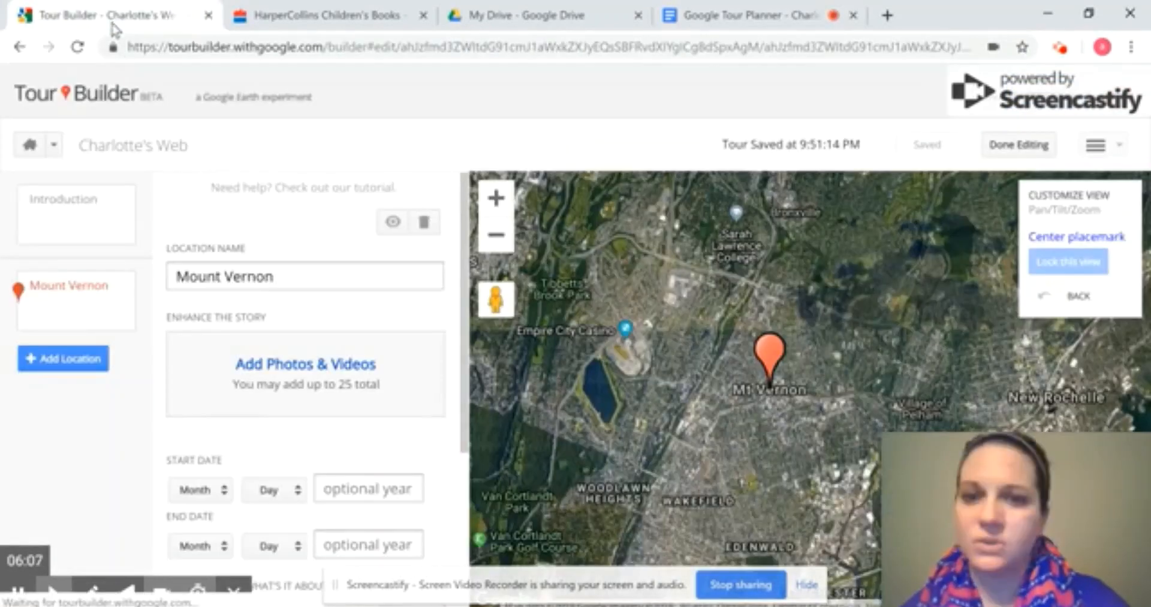
Upload photos eb white1–4 from the computer and attach them to the Mount Vernon stop.
{"action": "left_click", "coordinate": [284, 360]}
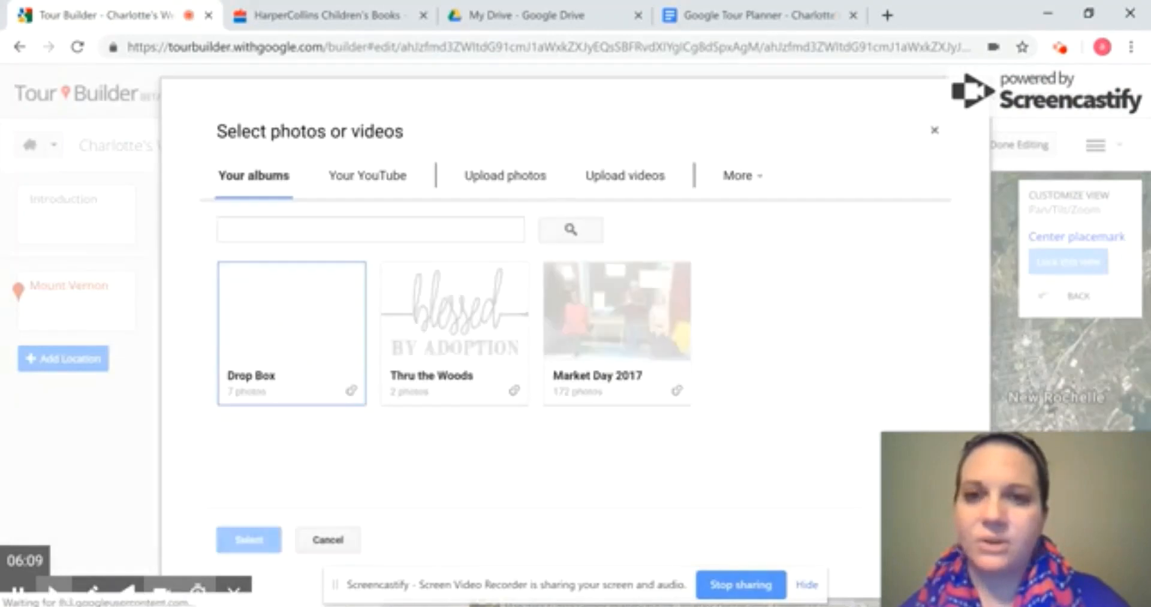
{"action": "left_click", "coordinate": [504, 175]}
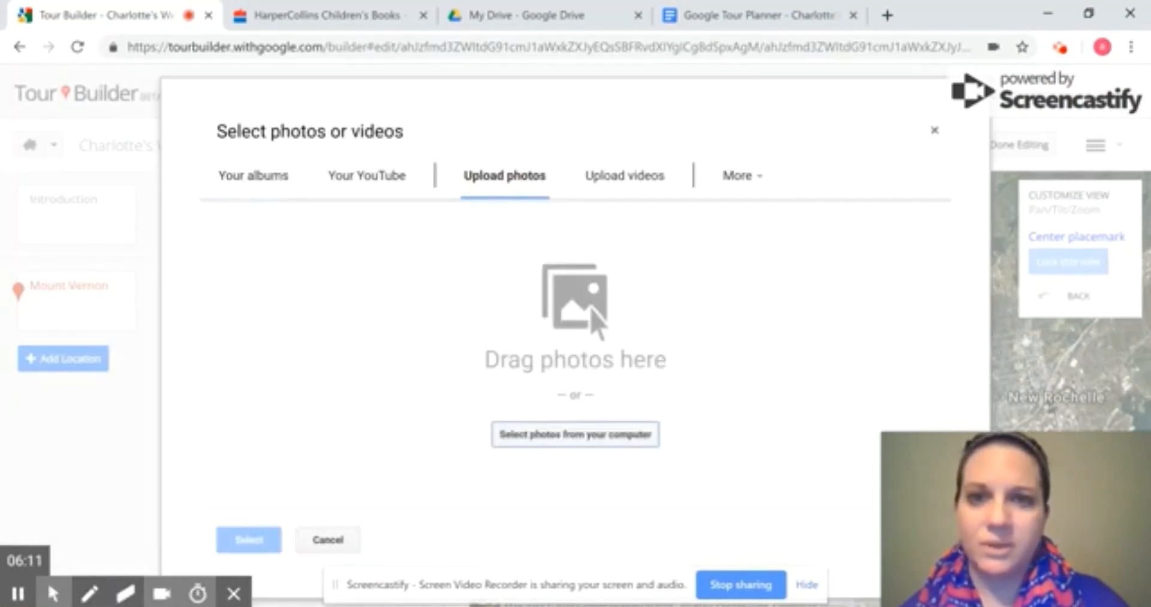
{"action": "left_click", "coordinate": [576, 434]}
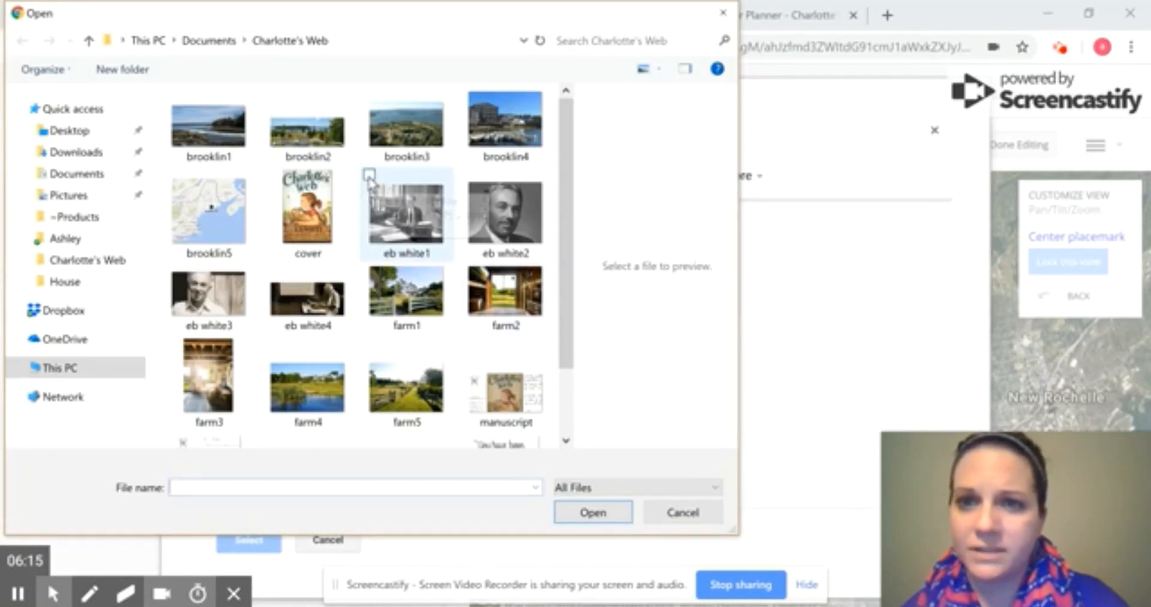
{"action": "left_click", "coordinate": [383, 204]}
{"action": "left_click", "coordinate": [505, 210], "text": "ctrl"}
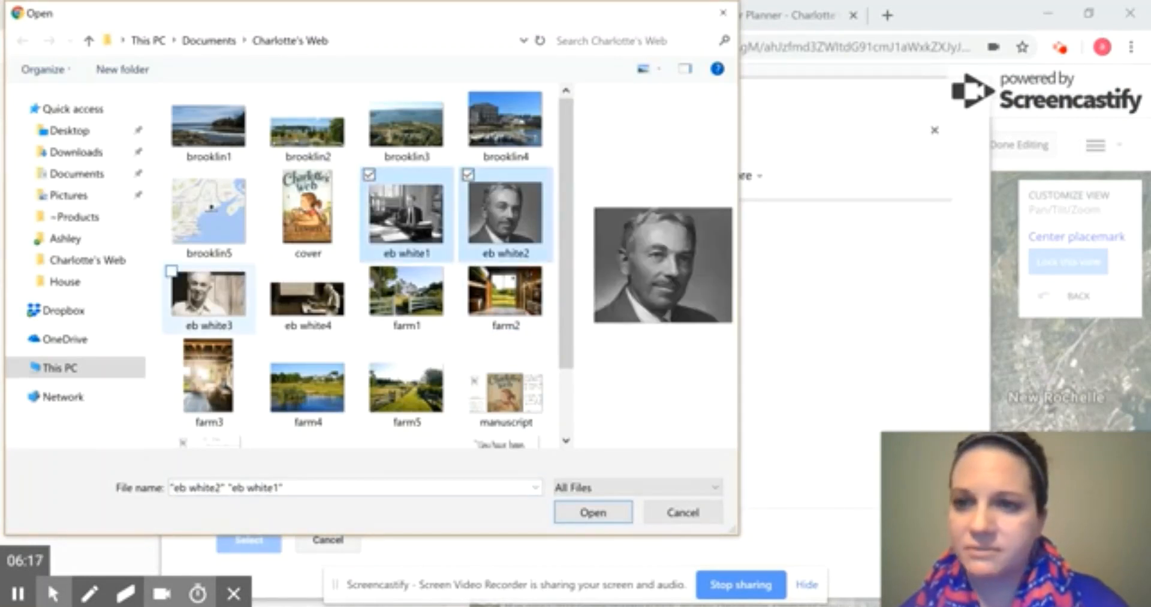
{"action": "left_click", "coordinate": [207, 293], "text": "ctrl"}
{"action": "left_click", "coordinate": [306, 298], "text": "ctrl"}
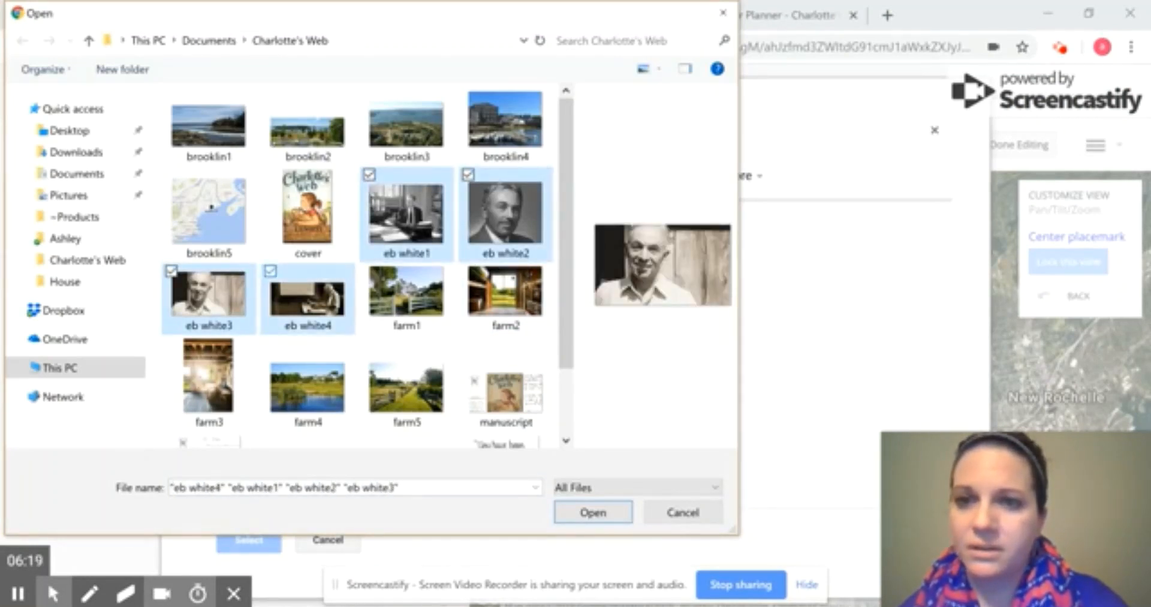
{"action": "left_click", "coordinate": [593, 511]}
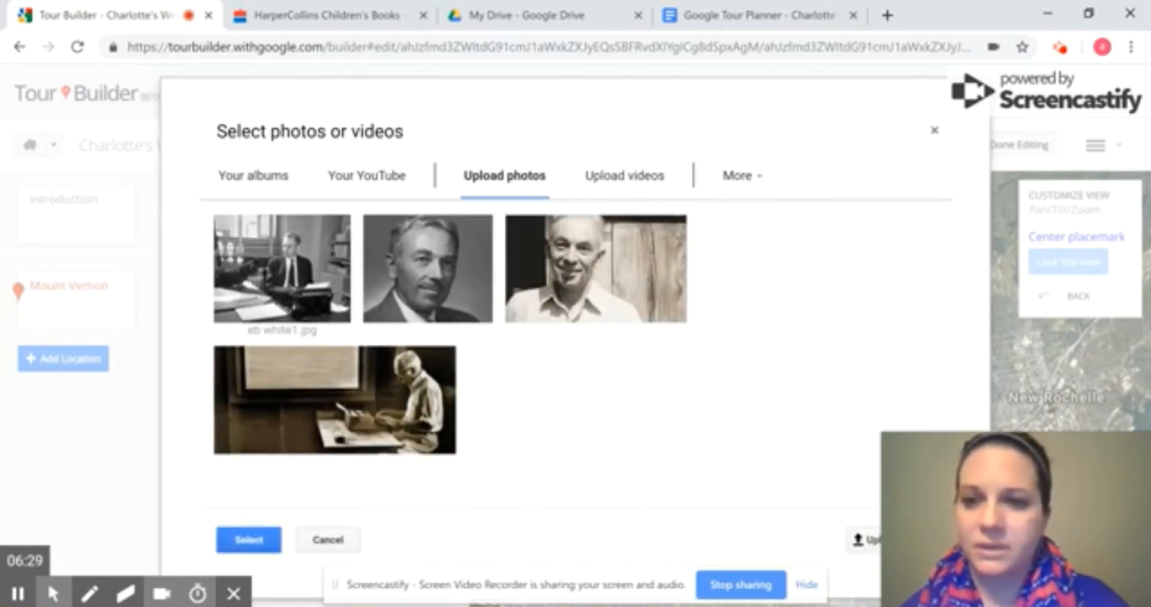
{"action": "left_click", "coordinate": [249, 539]}
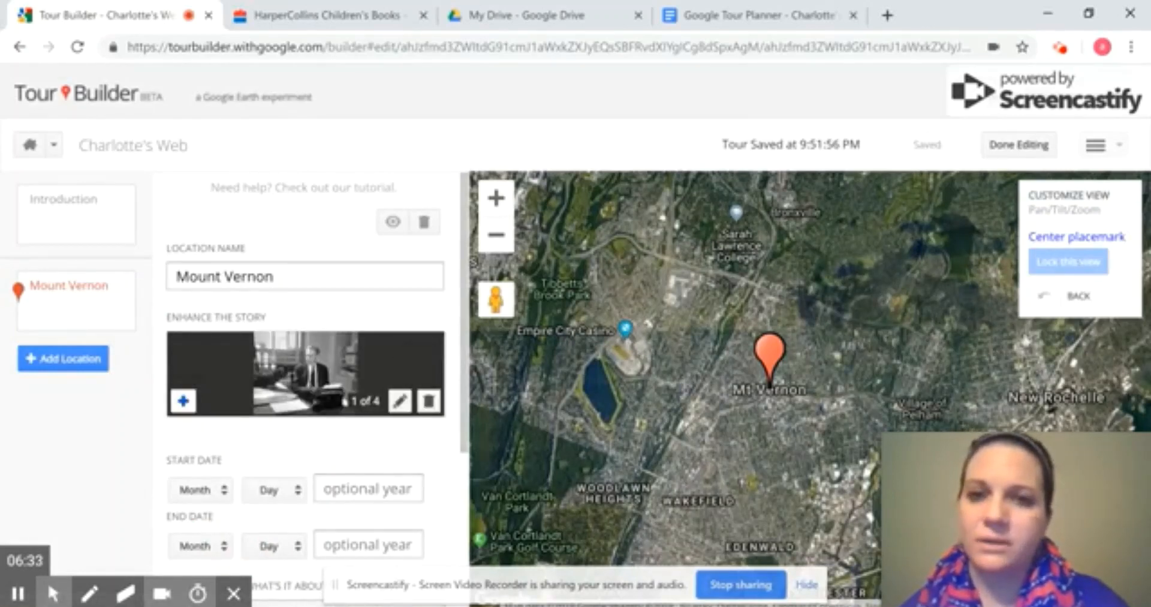
Copy the E. B. White paragraph from the planner's Location #1 row into the Mount Vernon Introduction box.
{"action": "scroll", "coordinate": [465, 302], "scroll_direction": "down", "scroll_amount": 2}
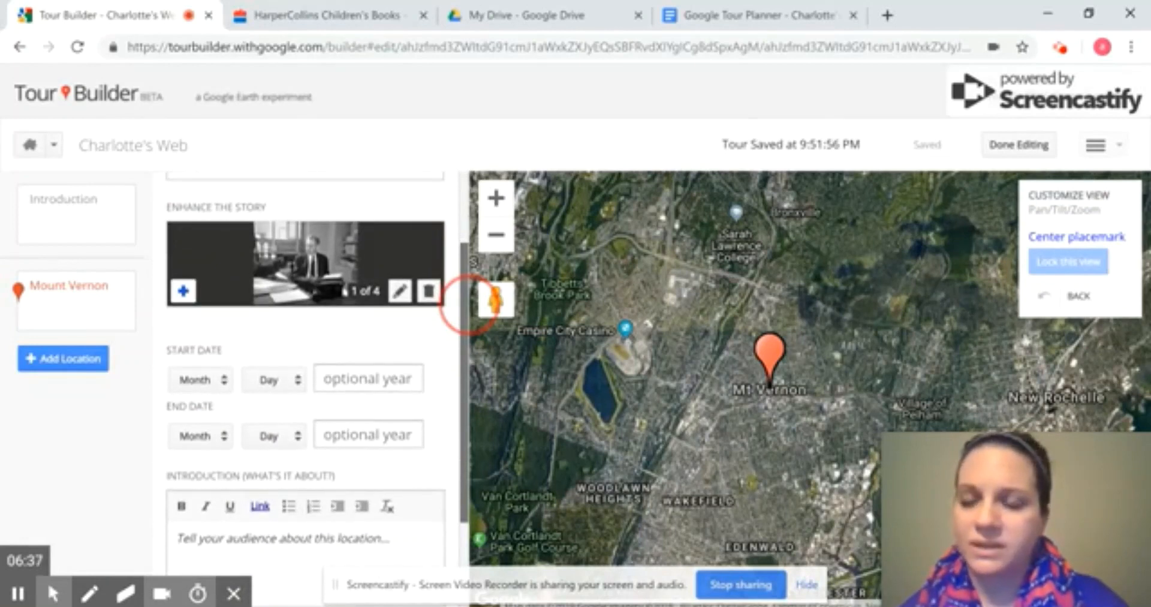
{"action": "scroll", "coordinate": [467, 303], "scroll_direction": "down", "scroll_amount": 2}
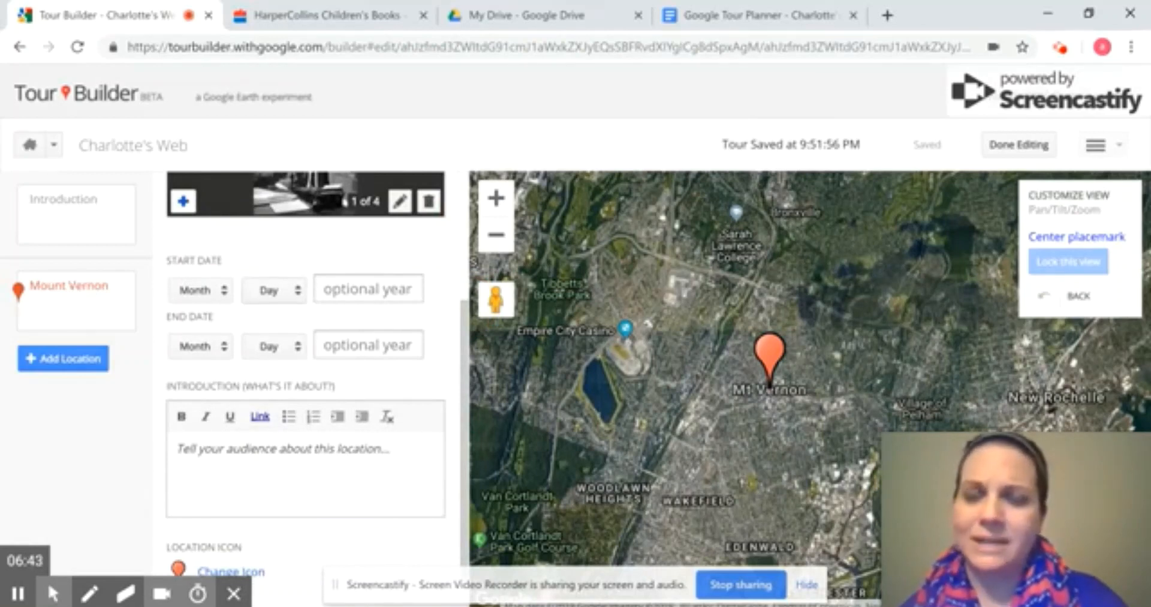
{"action": "scroll", "coordinate": [450, 314], "scroll_direction": "down", "scroll_amount": 1}
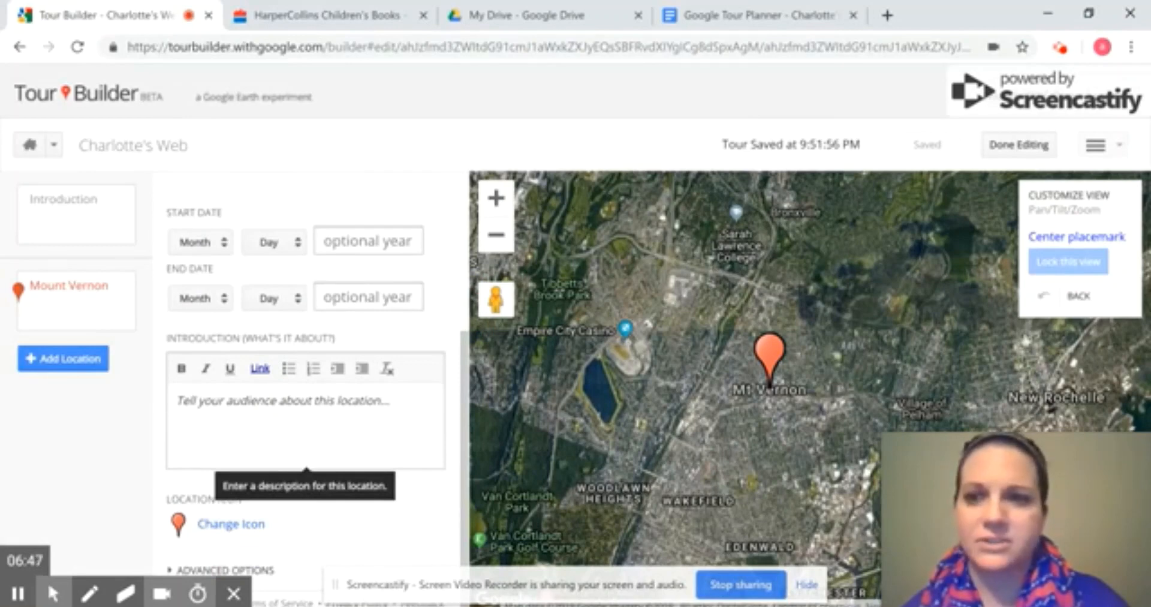
{"action": "left_click", "coordinate": [305, 420]}
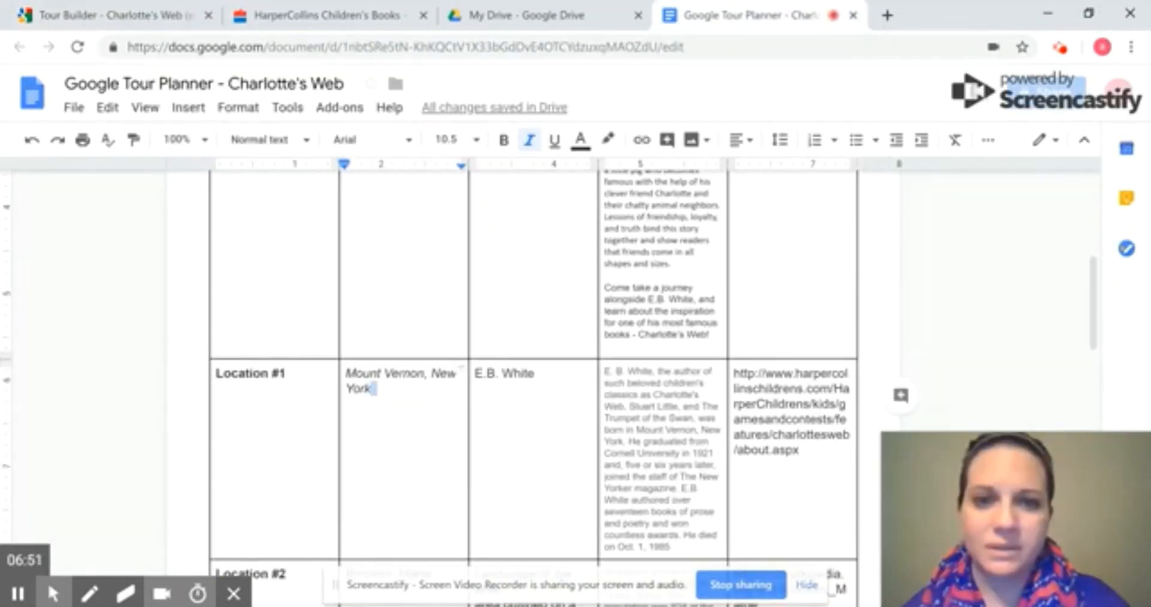
{"action": "left_click_drag", "start_coordinate": [604, 371], "coordinate": [689, 546]}
{"action": "key", "text": "ctrl+c"}
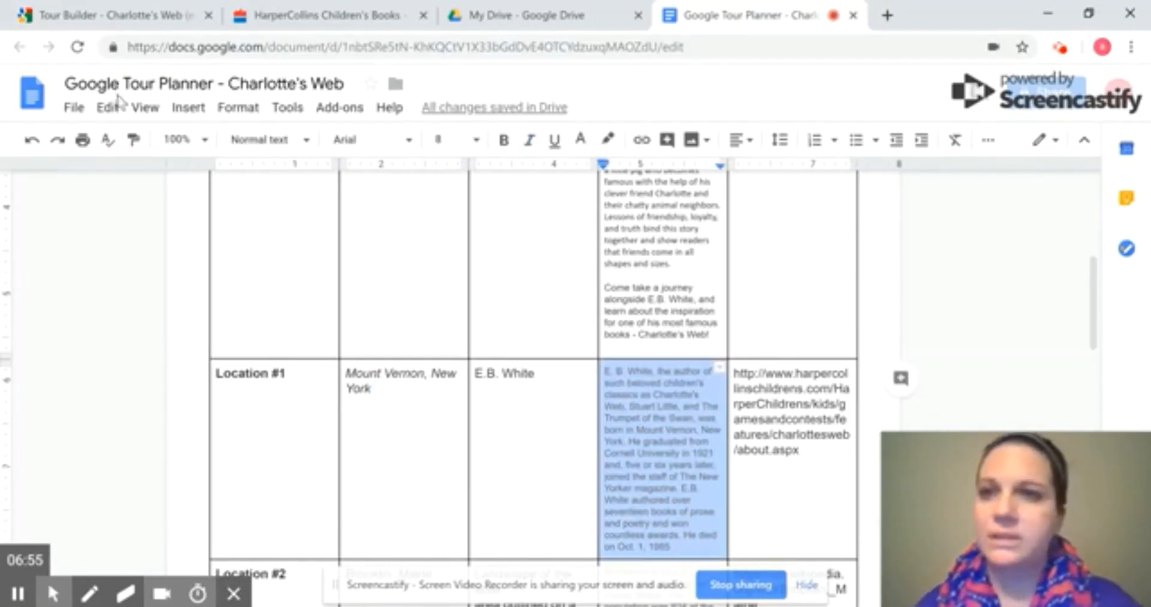
{"action": "left_click", "coordinate": [129, 18]}
{"action": "left_click", "coordinate": [222, 461]}
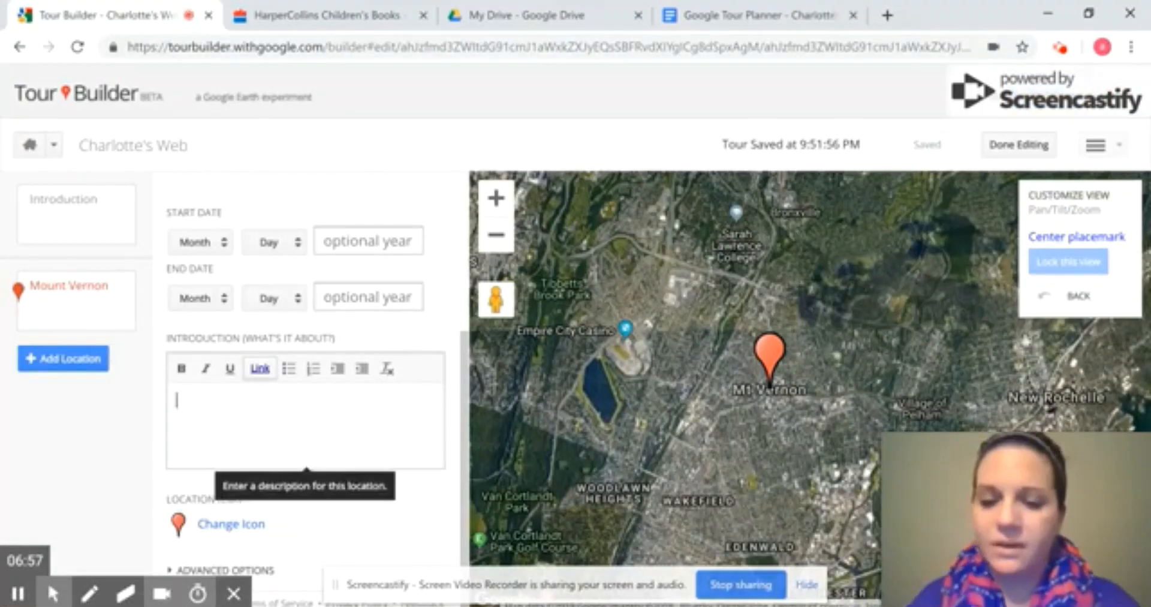
{"action": "key", "text": "ctrl+v"}
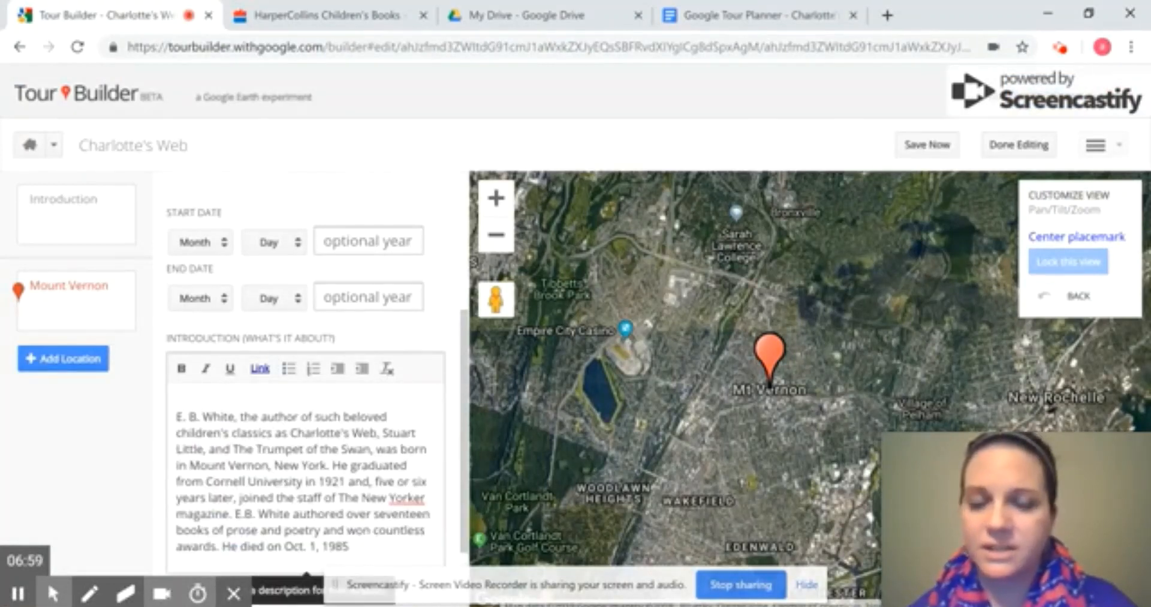
{"action": "key", "text": "ctrl+a"}
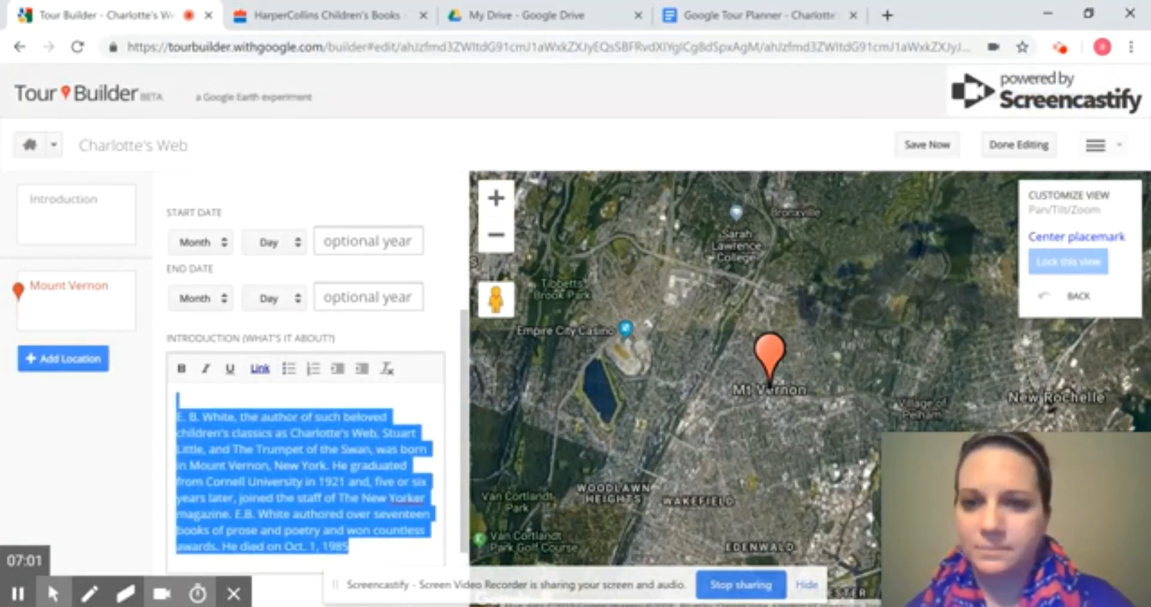
{"action": "key", "text": "ctrl+a"}
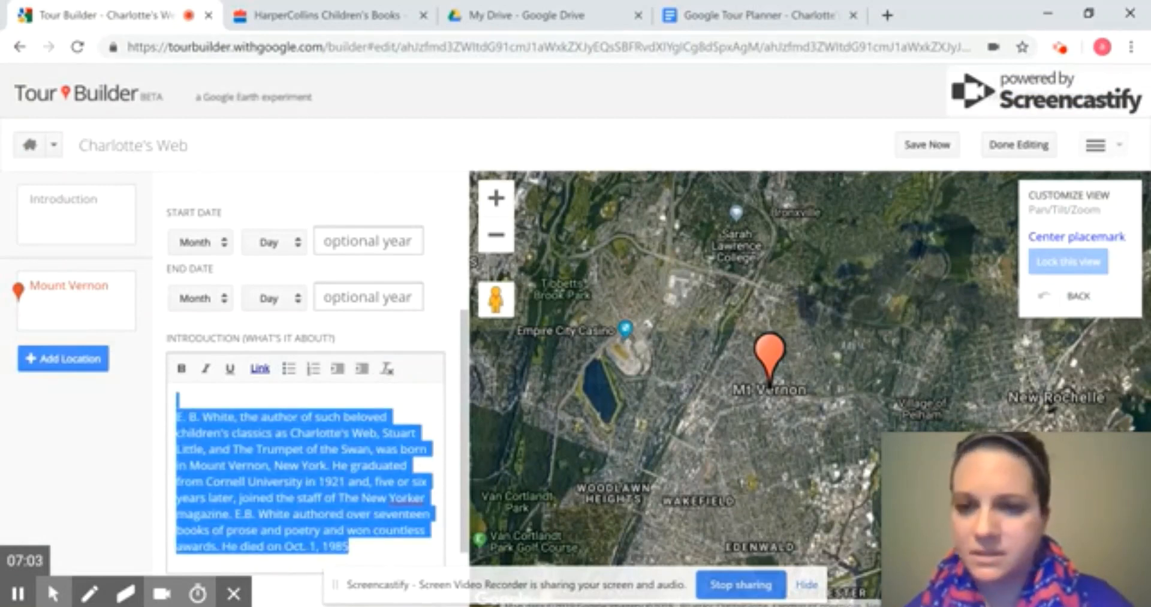
{"action": "left_click", "coordinate": [178, 416]}
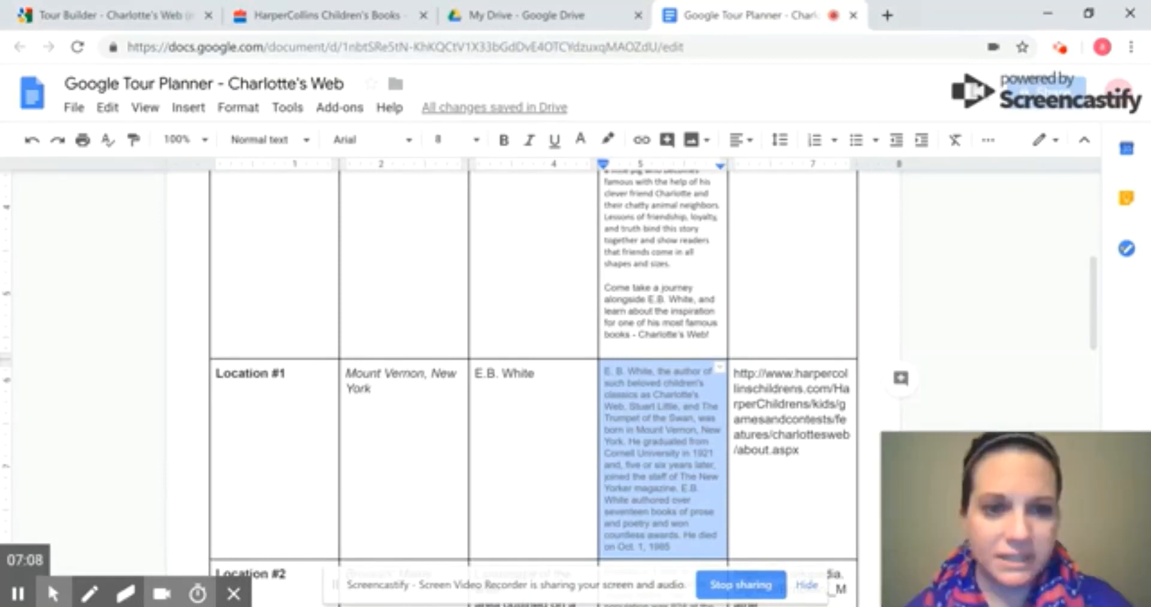
Copy the Location #1 HarperCollins web address from the Google Docs planner, then go back to the tour.
{"action": "left_click_drag", "start_coordinate": [800, 451], "coordinate": [737, 374]}
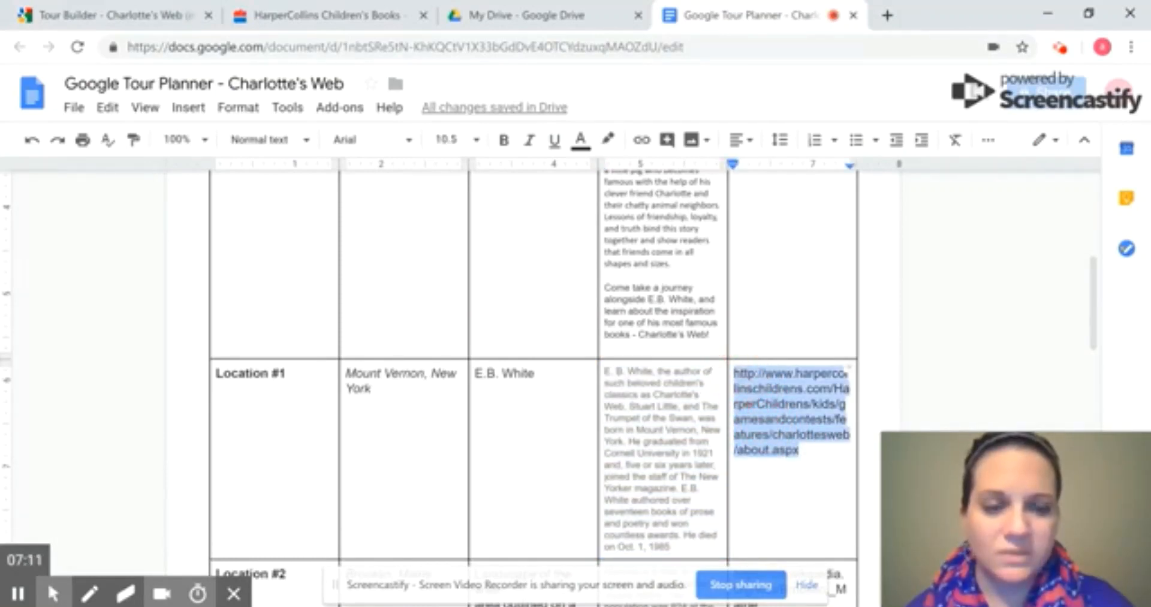
{"action": "right_click", "coordinate": [779, 374]}
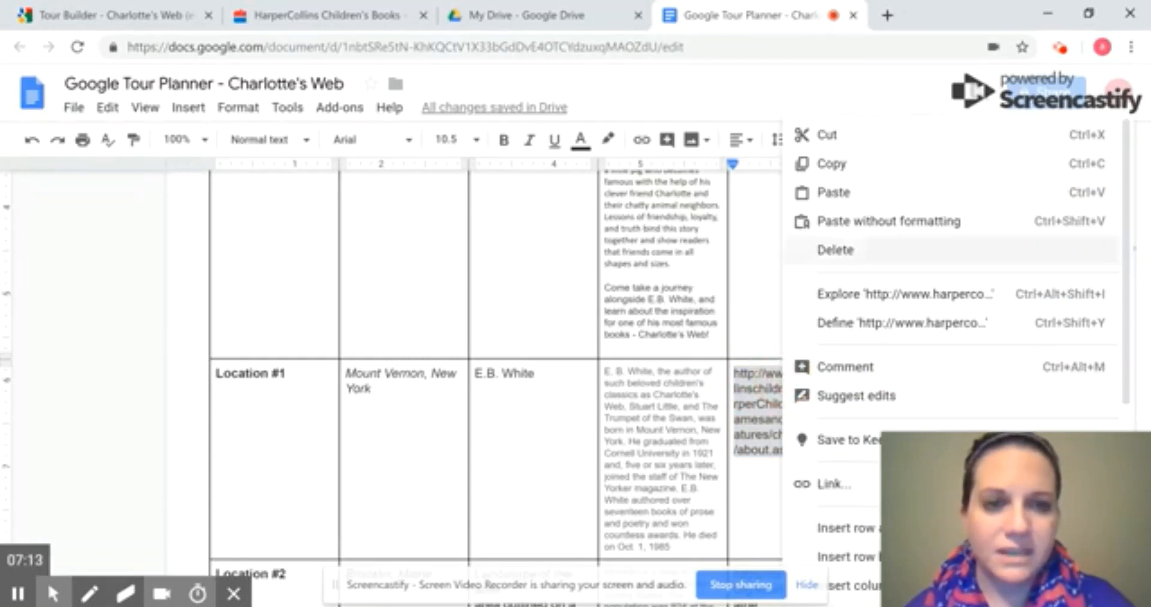
{"action": "left_click", "coordinate": [831, 163]}
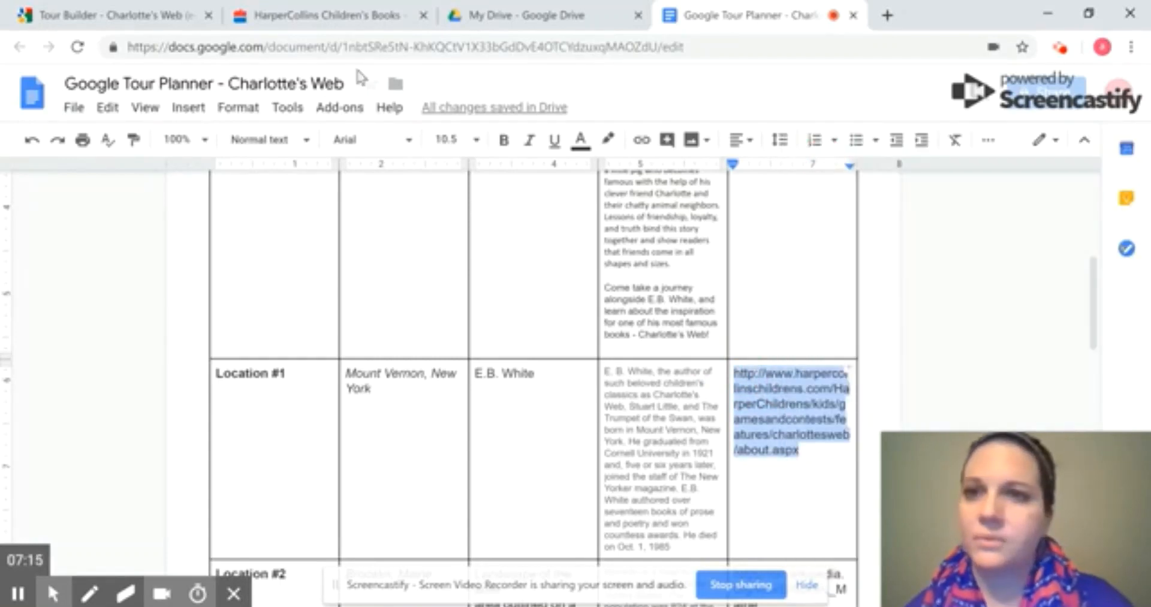
{"action": "left_click", "coordinate": [108, 16]}
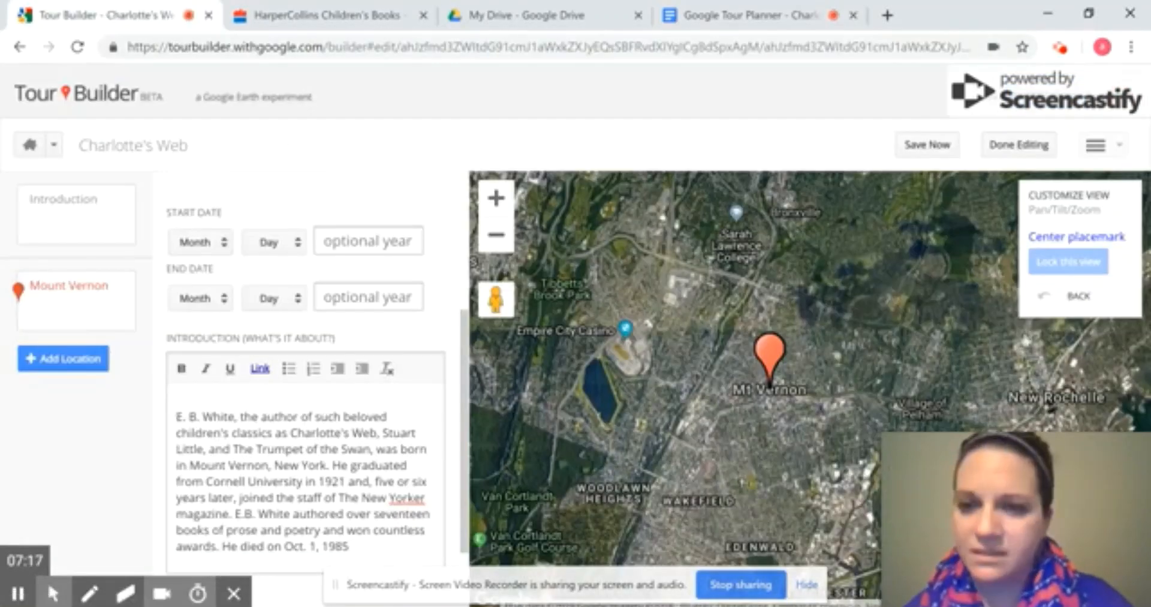
Link 'E. B. White' in the Mount Vernon introduction to the pasted HarperCollins page address.
{"action": "scroll", "coordinate": [305, 360], "scroll_direction": "down", "scroll_amount": 2}
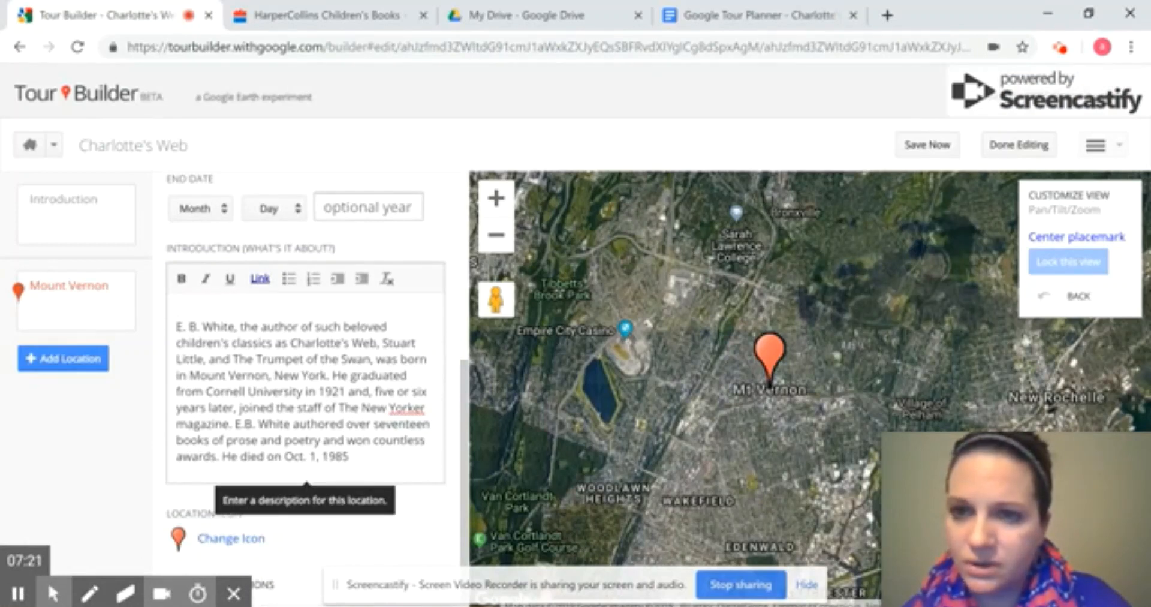
{"action": "left_click_drag", "start_coordinate": [235, 327], "coordinate": [175, 327]}
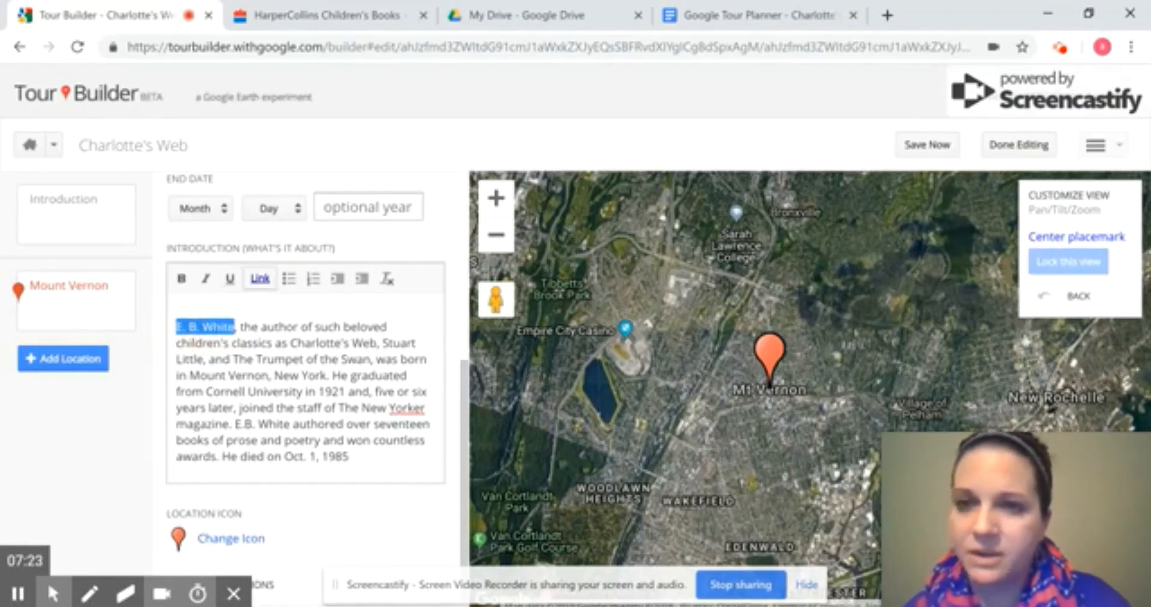
{"action": "left_click", "coordinate": [259, 278]}
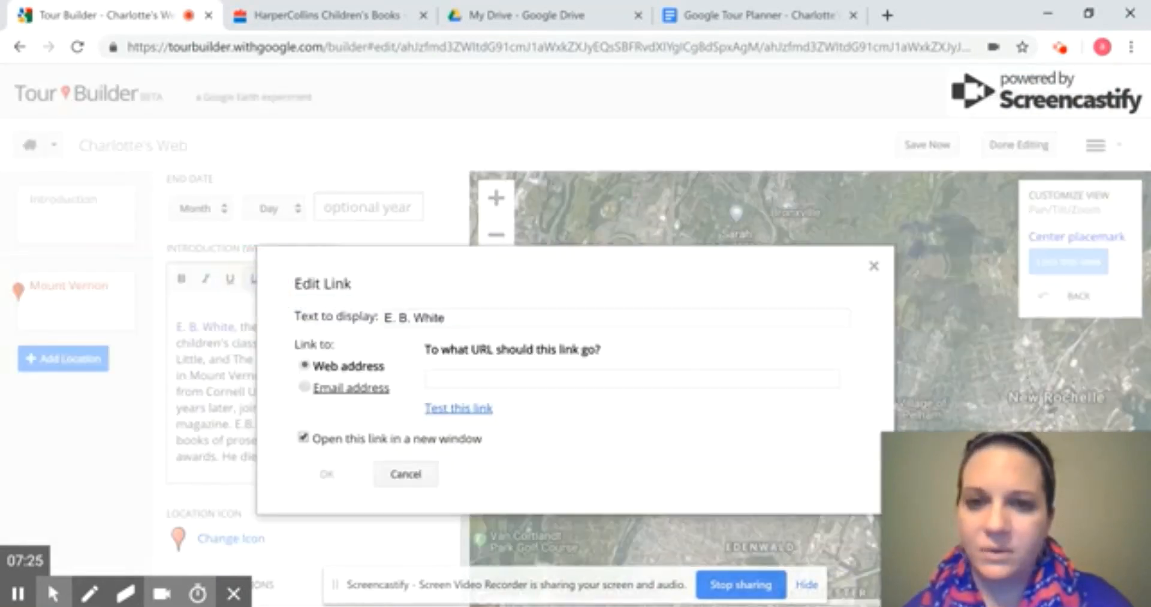
{"action": "right_click", "coordinate": [470, 379]}
{"action": "left_click", "coordinate": [503, 234]}
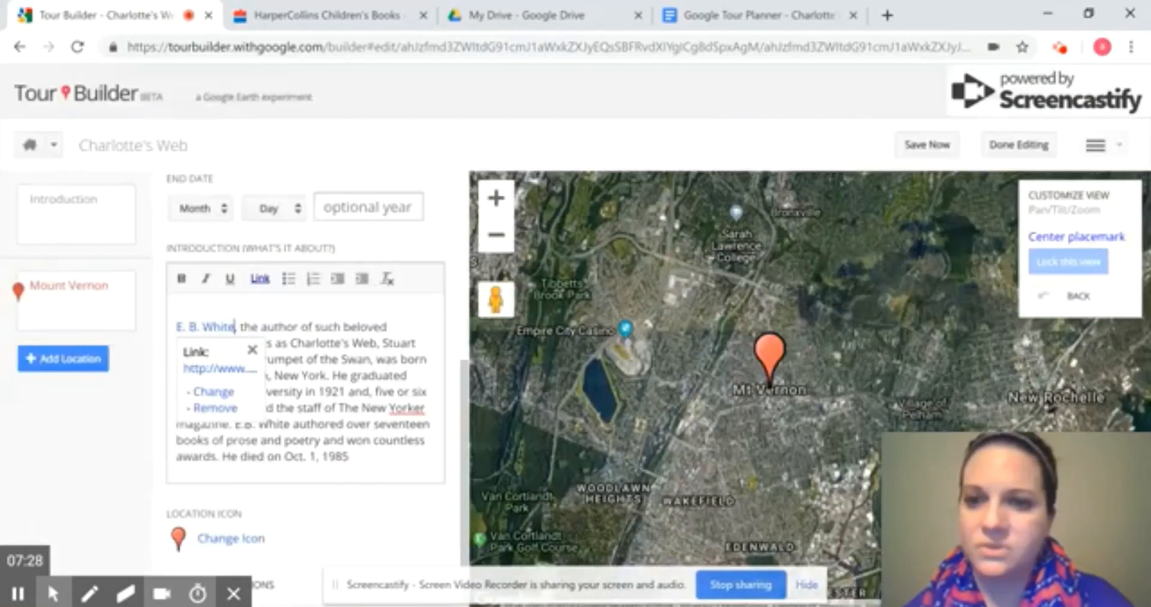
{"action": "left_click", "coordinate": [327, 473]}
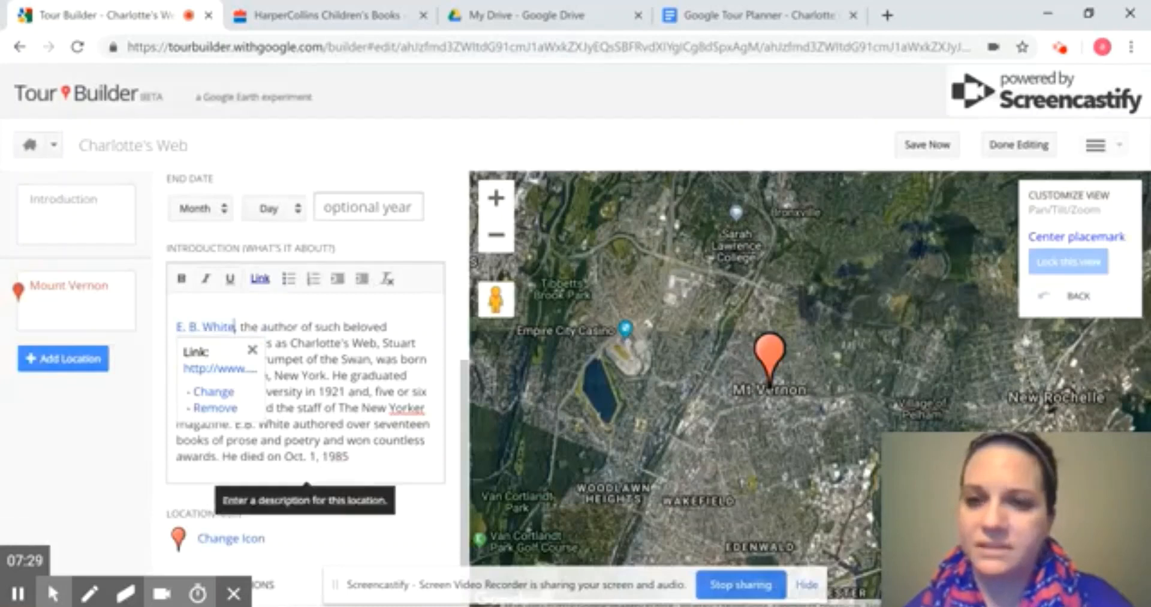
{"action": "left_click", "coordinate": [340, 374]}
Add a new tour location and copy 'Brooklin, Maine' from the planner for its search.
{"action": "scroll", "coordinate": [340, 375], "scroll_direction": "down", "scroll_amount": 1}
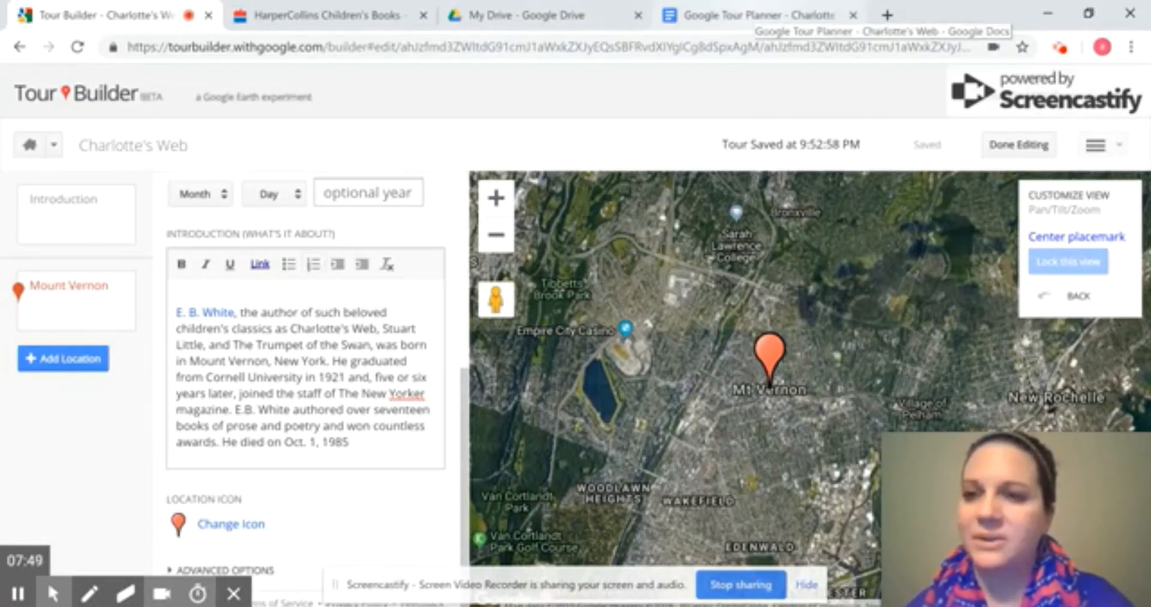
{"action": "left_click", "coordinate": [63, 358]}
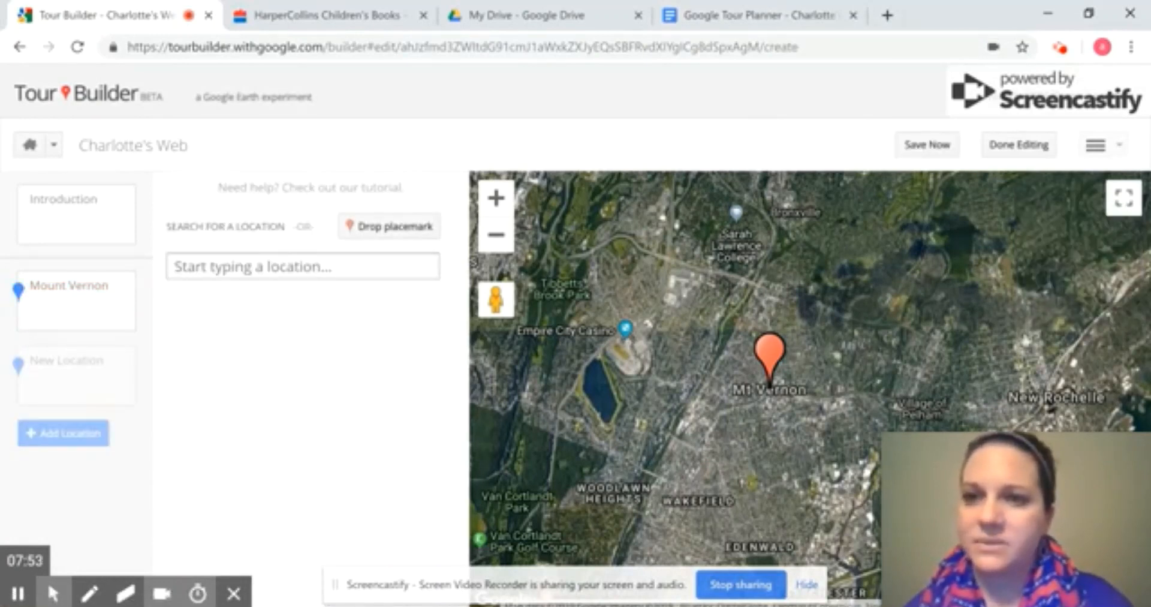
{"action": "left_click", "coordinate": [180, 266]}
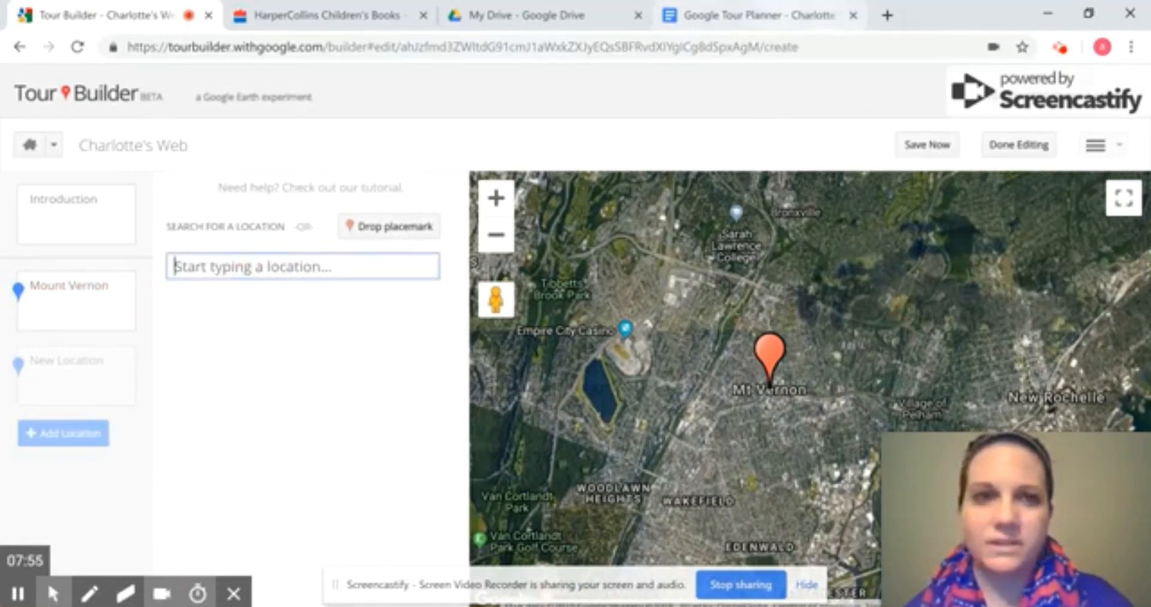
{"action": "left_click", "coordinate": [759, 15]}
{"action": "scroll", "coordinate": [431, 394], "scroll_direction": "down", "scroll_amount": 3}
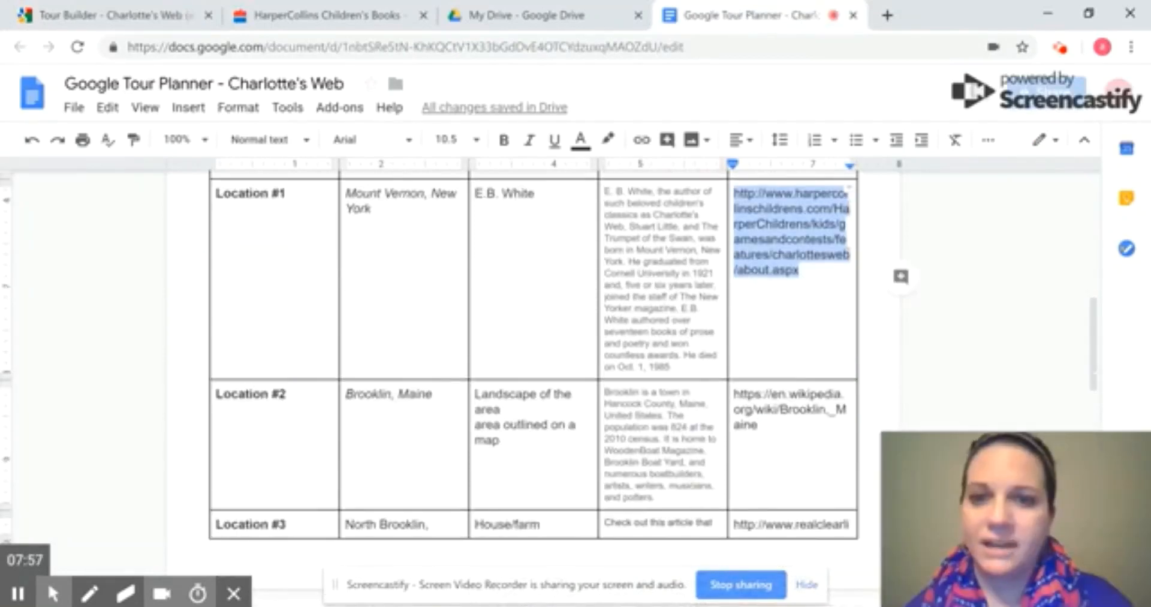
{"action": "left_click_drag", "start_coordinate": [431, 393], "coordinate": [346, 393]}
{"action": "right_click", "coordinate": [356, 394]}
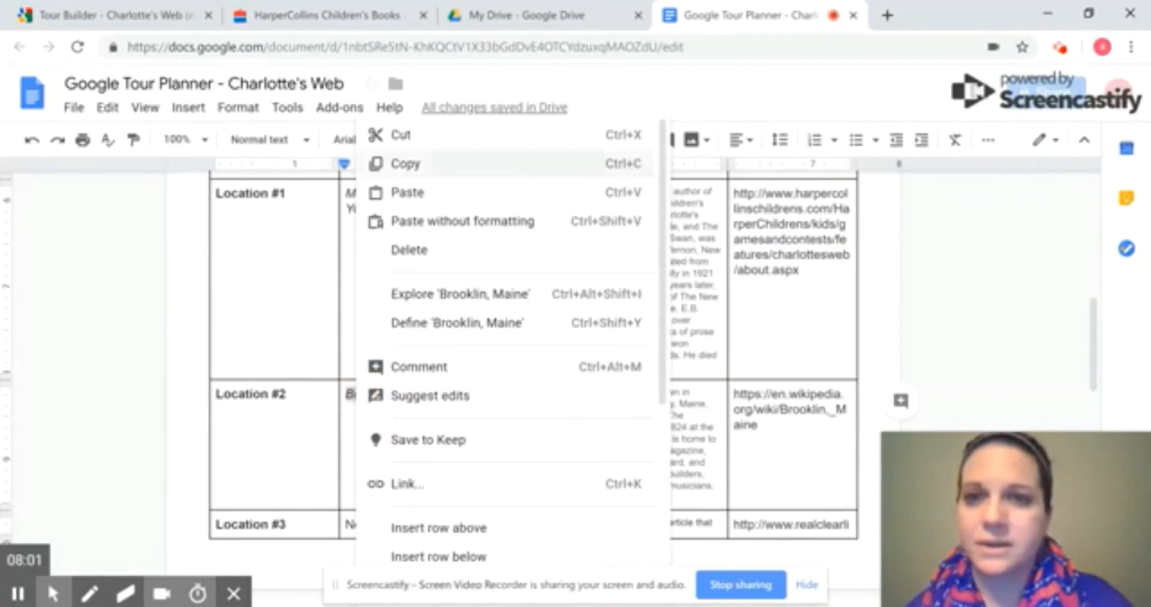
{"action": "left_click", "coordinate": [405, 163]}
{"action": "left_click", "coordinate": [96, 15]}
{"action": "right_click", "coordinate": [316, 268]}
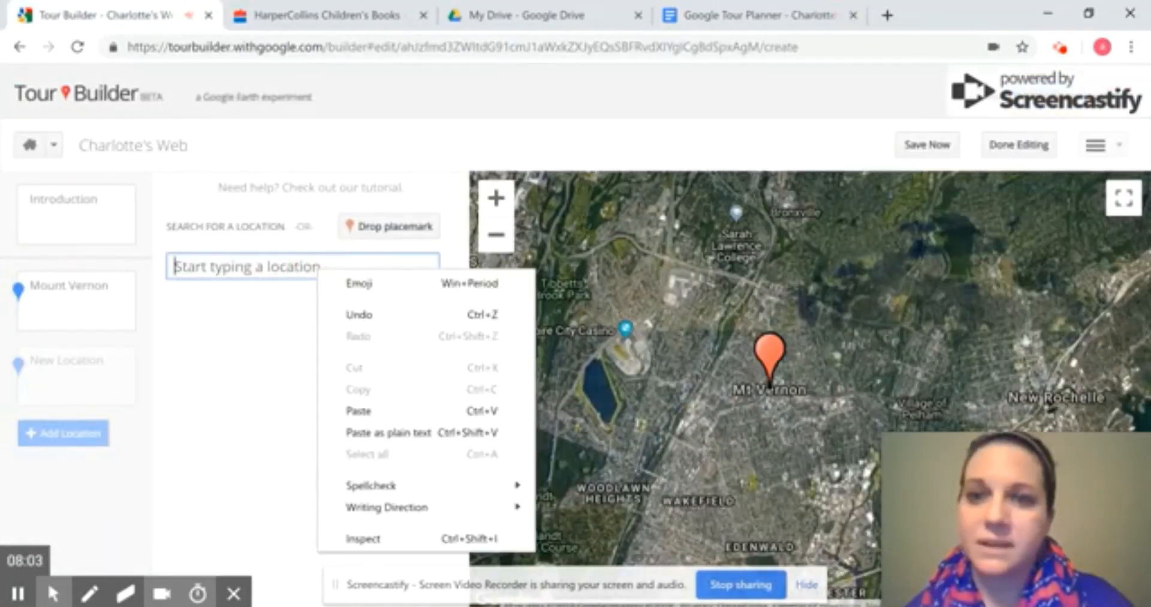
Paste 'Brooklin, Maine' into the location search, pick Brooklin, ME, USA, and add it to the tour.
{"action": "left_click", "coordinate": [358, 411]}
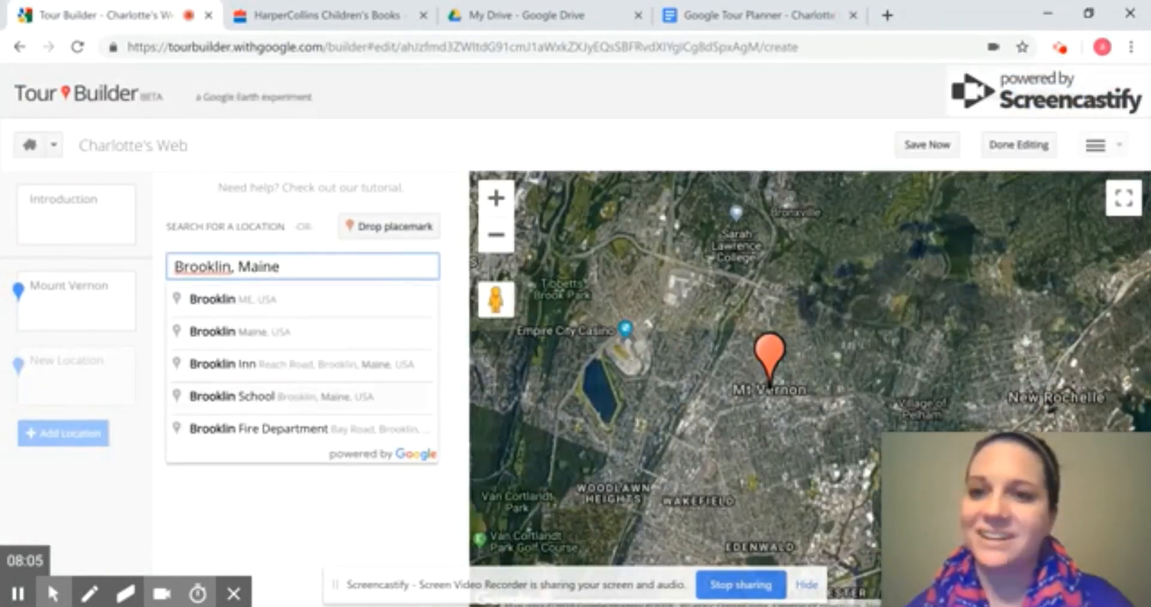
{"action": "left_click", "coordinate": [306, 299]}
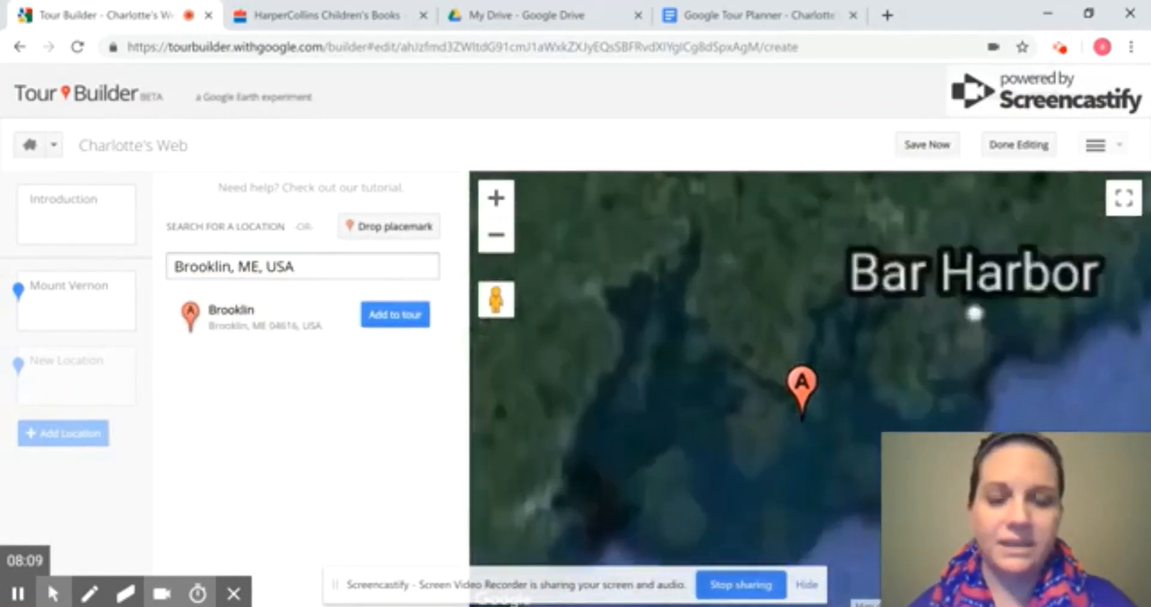
{"action": "left_click", "coordinate": [395, 314]}
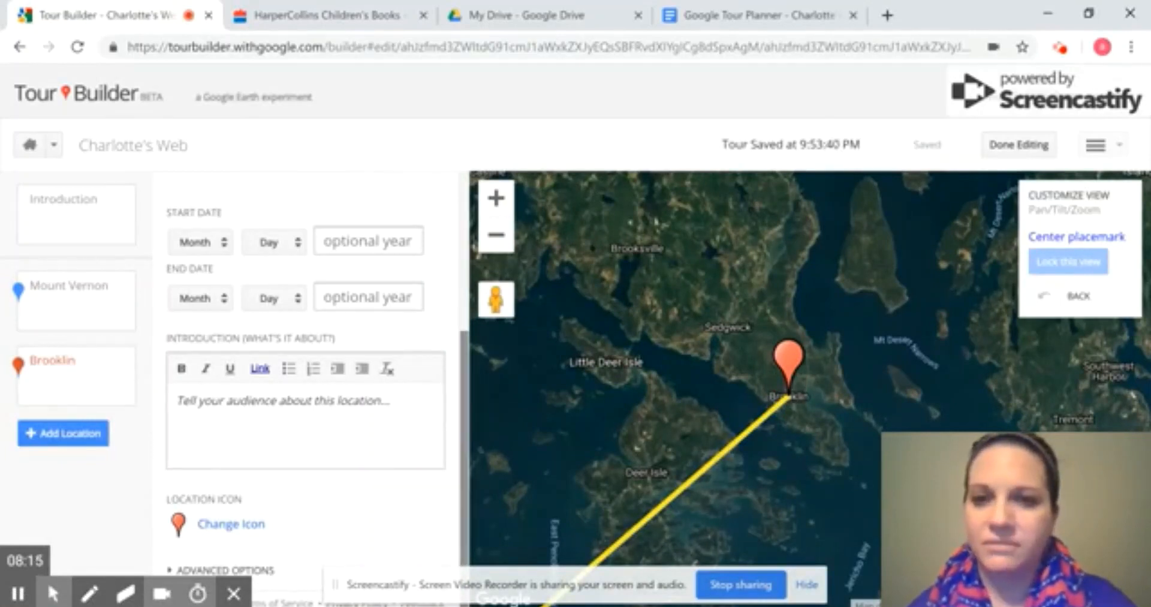
{"action": "scroll", "coordinate": [460, 414], "scroll_direction": "up", "scroll_amount": 3}
{"action": "scroll", "coordinate": [464, 415], "scroll_direction": "up", "scroll_amount": 2}
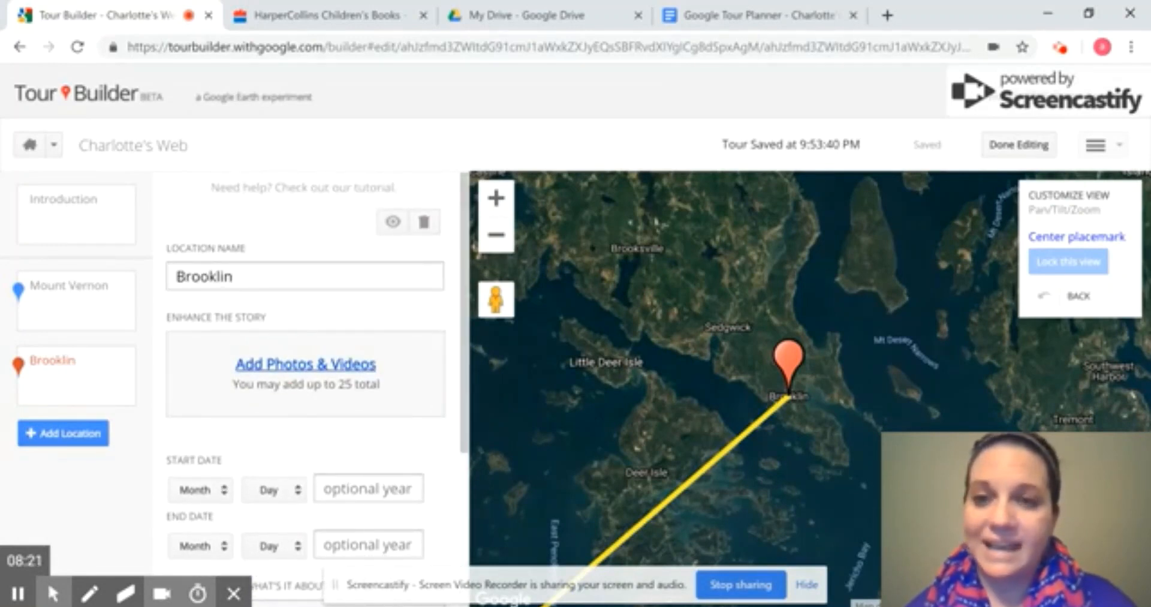
Upload photos brooklin1–5 from the computer and attach them to the Brooklin stop.
{"action": "left_click", "coordinate": [282, 363]}
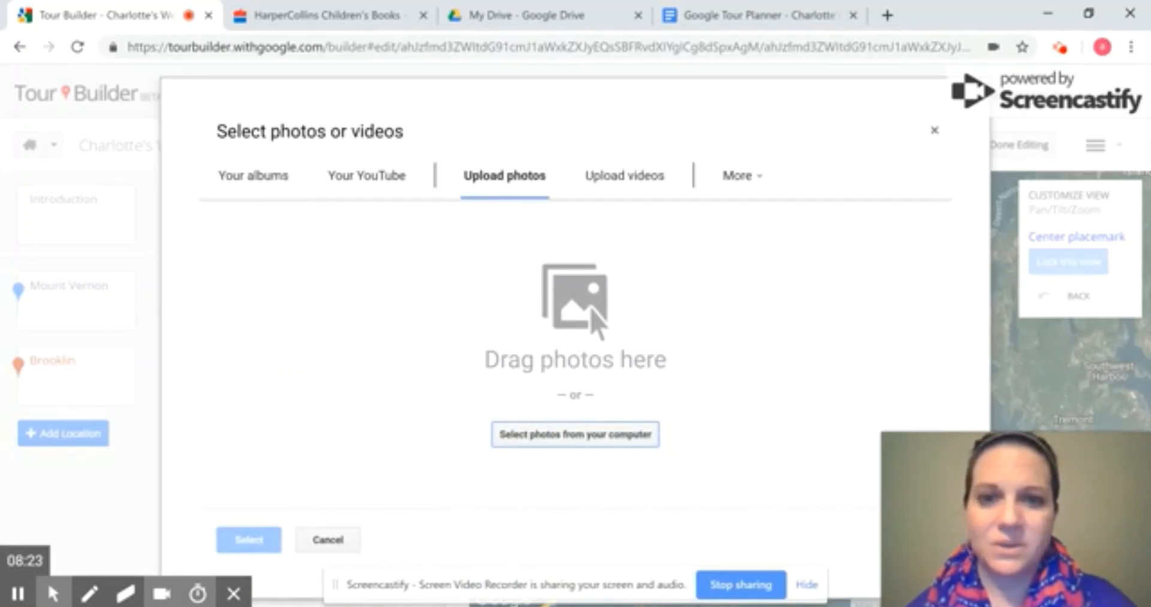
{"action": "left_click", "coordinate": [578, 433]}
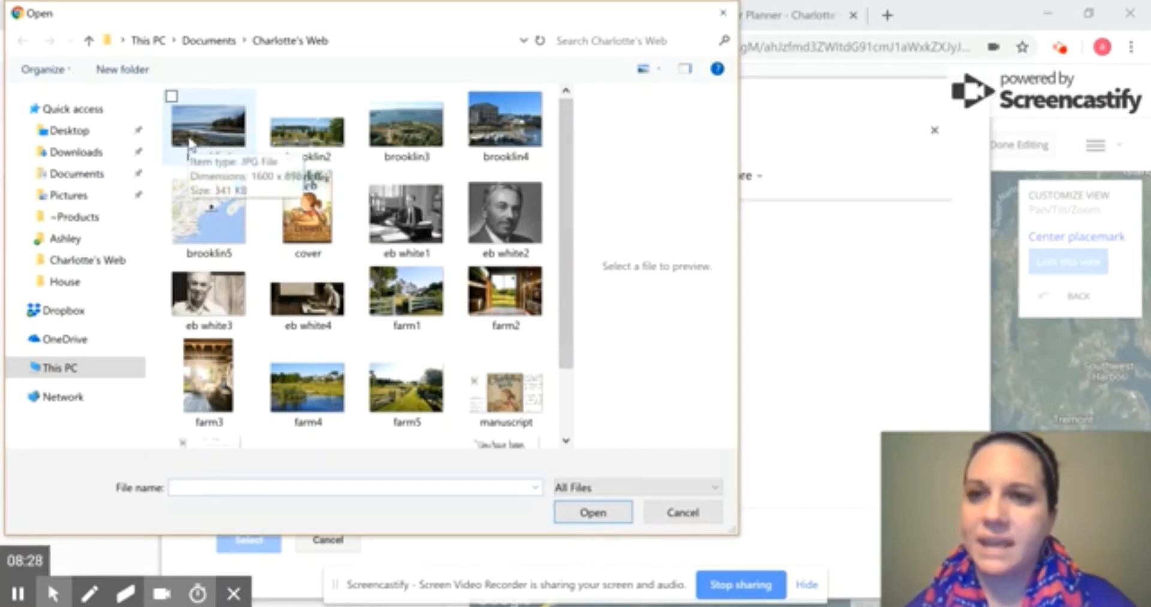
{"action": "left_click", "coordinate": [172, 97]}
{"action": "left_click", "coordinate": [270, 96]}
{"action": "left_click", "coordinate": [369, 96]}
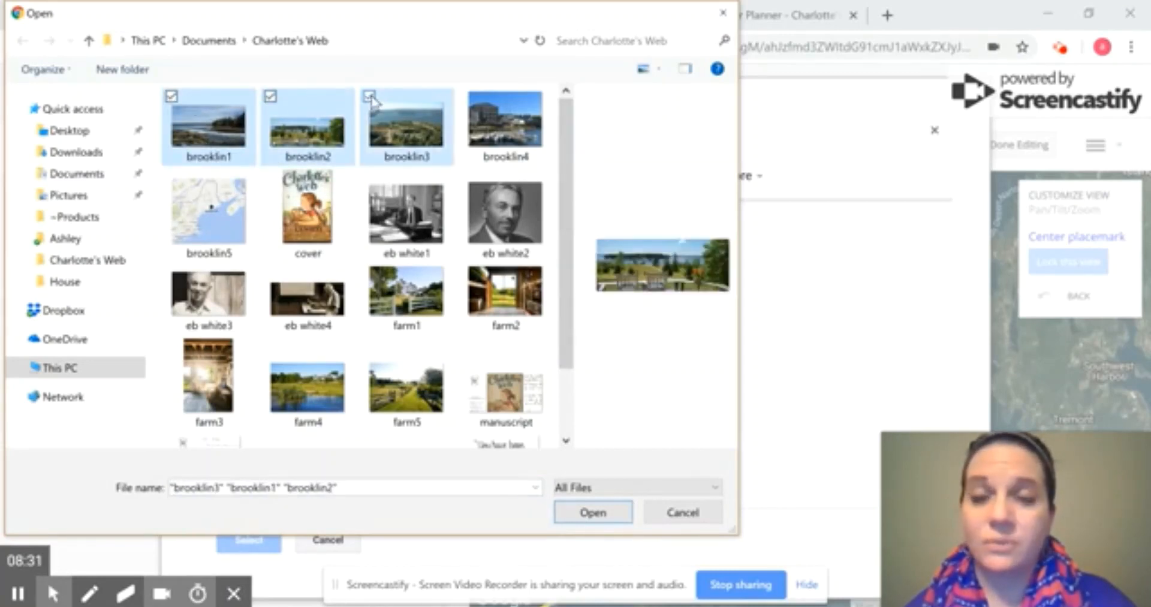
{"action": "left_click", "coordinate": [468, 96]}
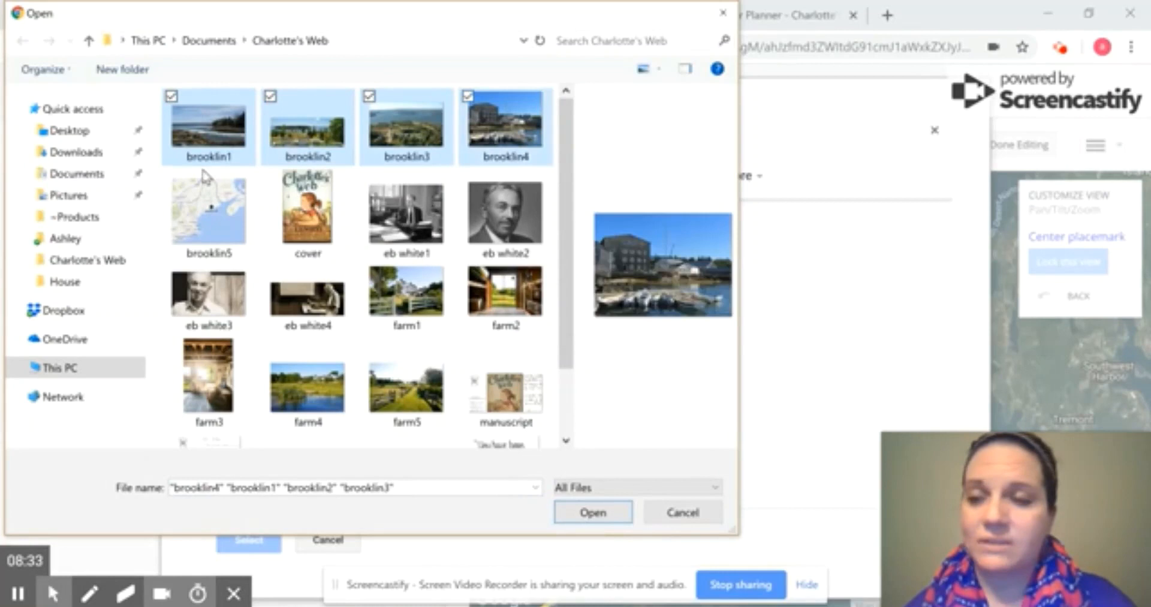
{"action": "left_click", "coordinate": [172, 175]}
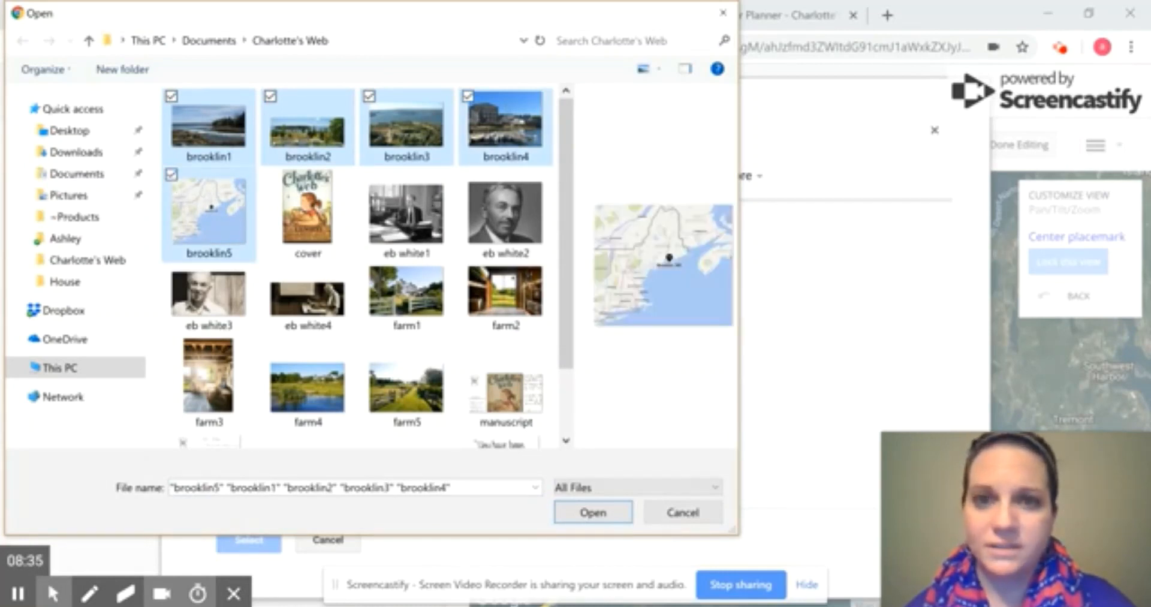
{"action": "key", "text": "Return"}
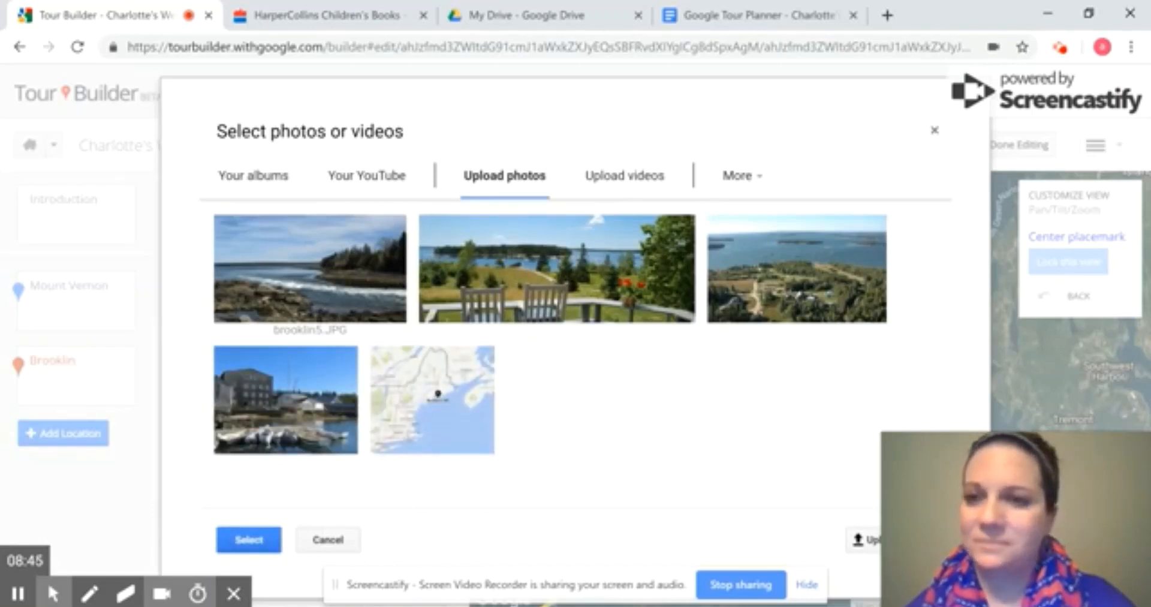
{"action": "left_click", "coordinate": [249, 539]}
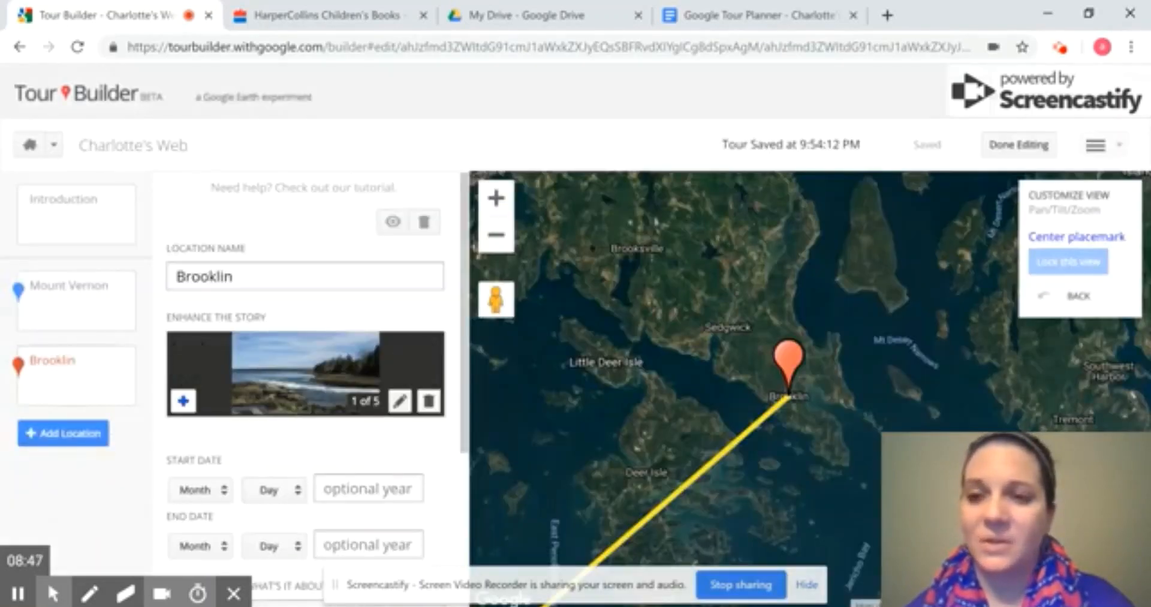
{"action": "mouse_move", "coordinate": [53, 593]}
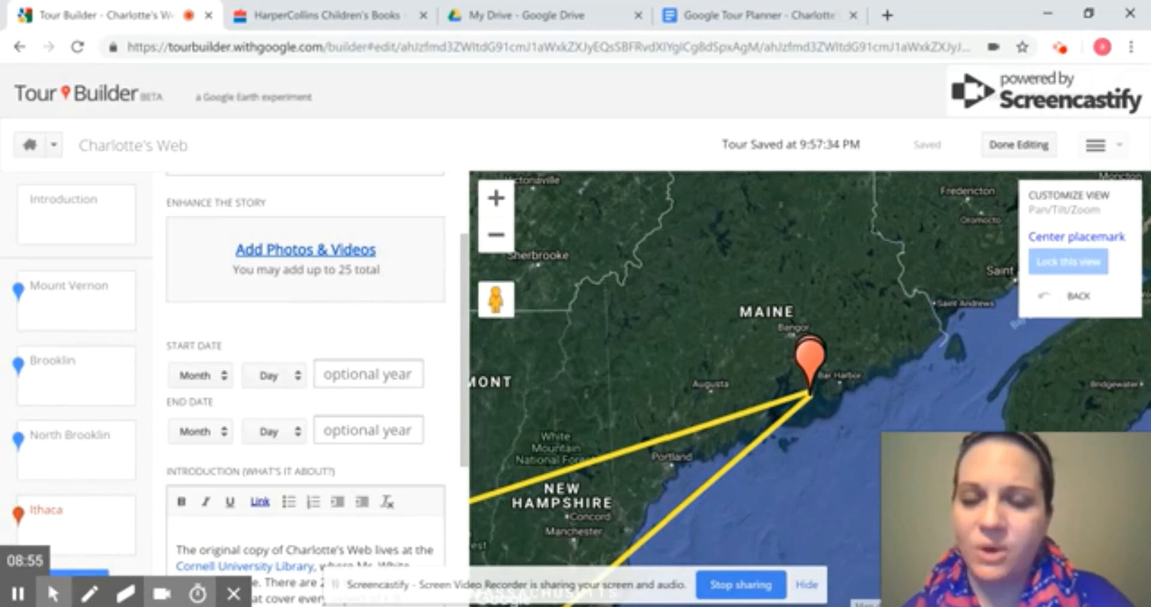
Attach the Charlotte's Web 60th YouTube video to the Ithaca stop from its pasted link.
{"action": "left_click", "coordinate": [326, 250]}
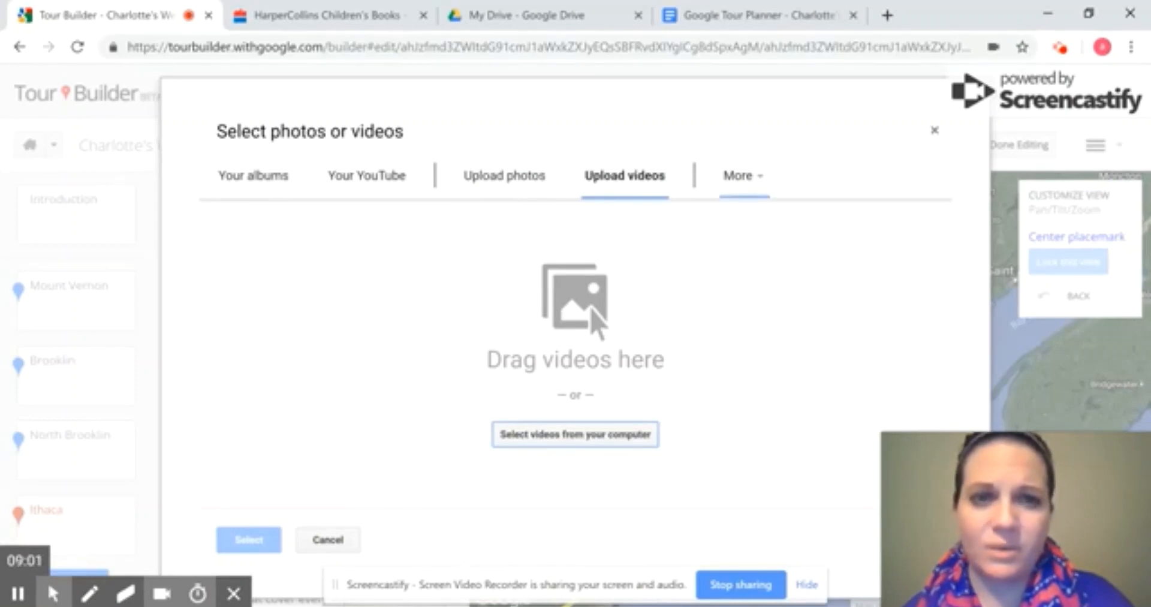
{"action": "left_click", "coordinate": [740, 175]}
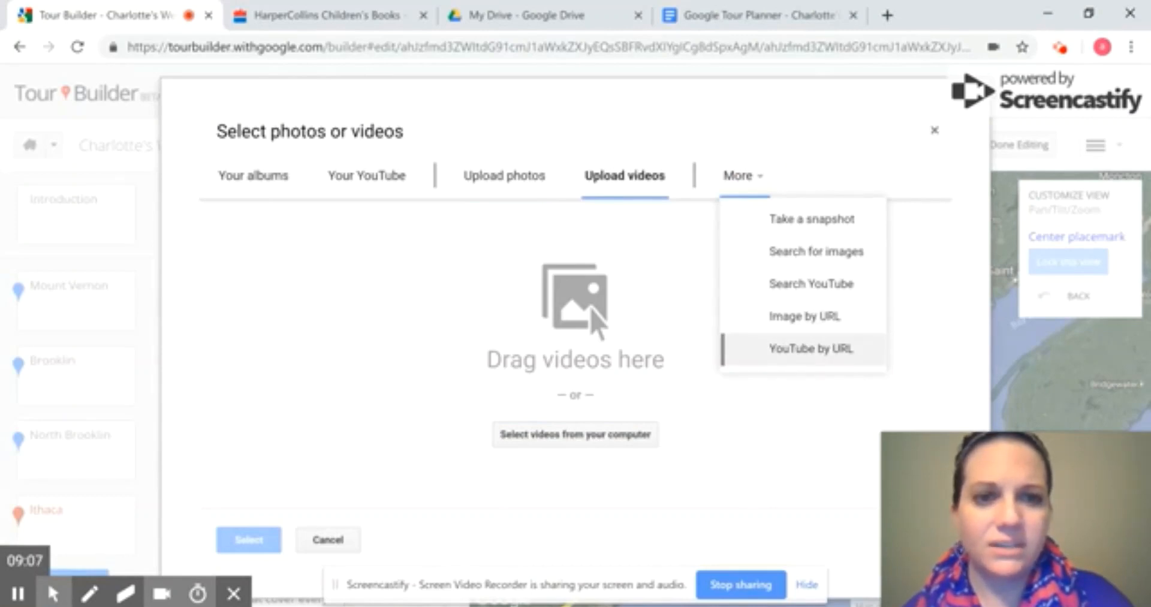
{"action": "left_click", "coordinate": [800, 349]}
{"action": "right_click", "coordinate": [517, 220]}
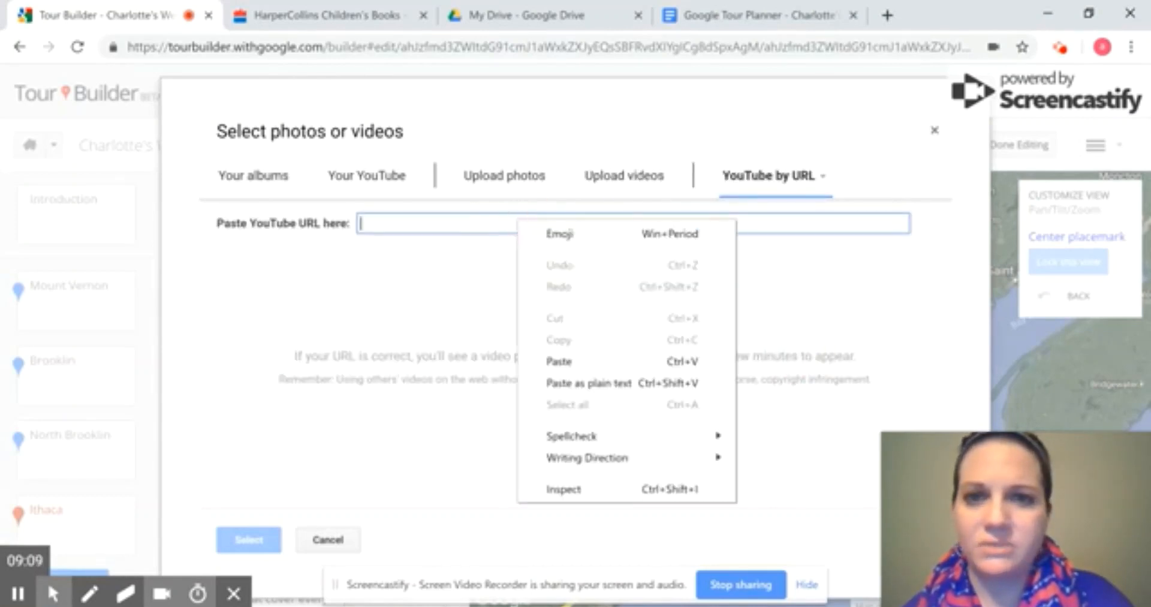
{"action": "left_click", "coordinate": [558, 361]}
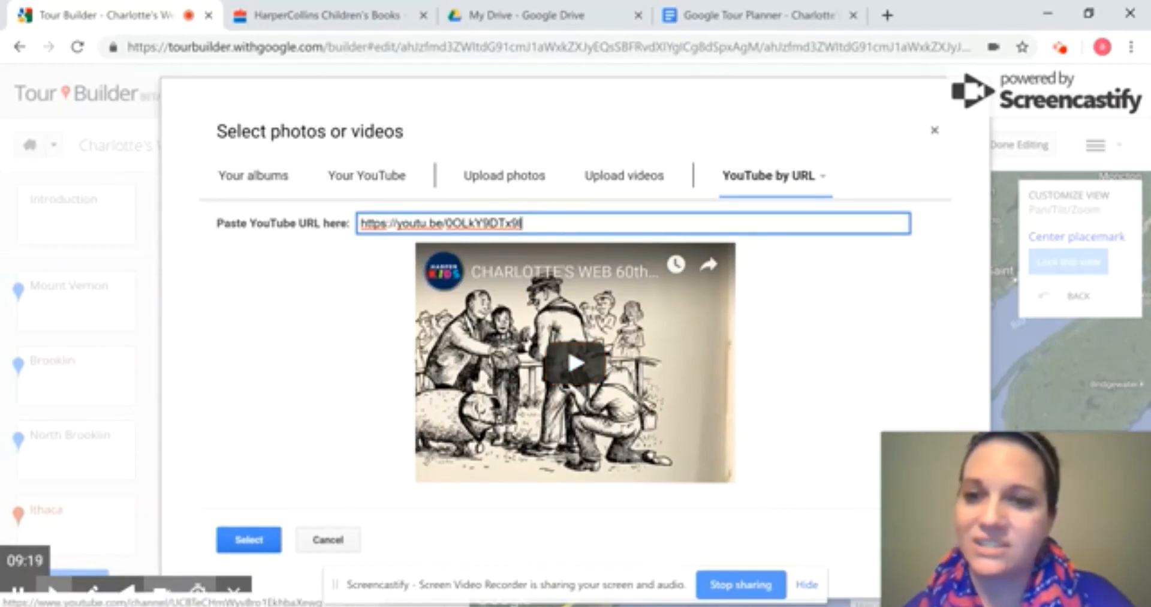
{"action": "left_click", "coordinate": [247, 538]}
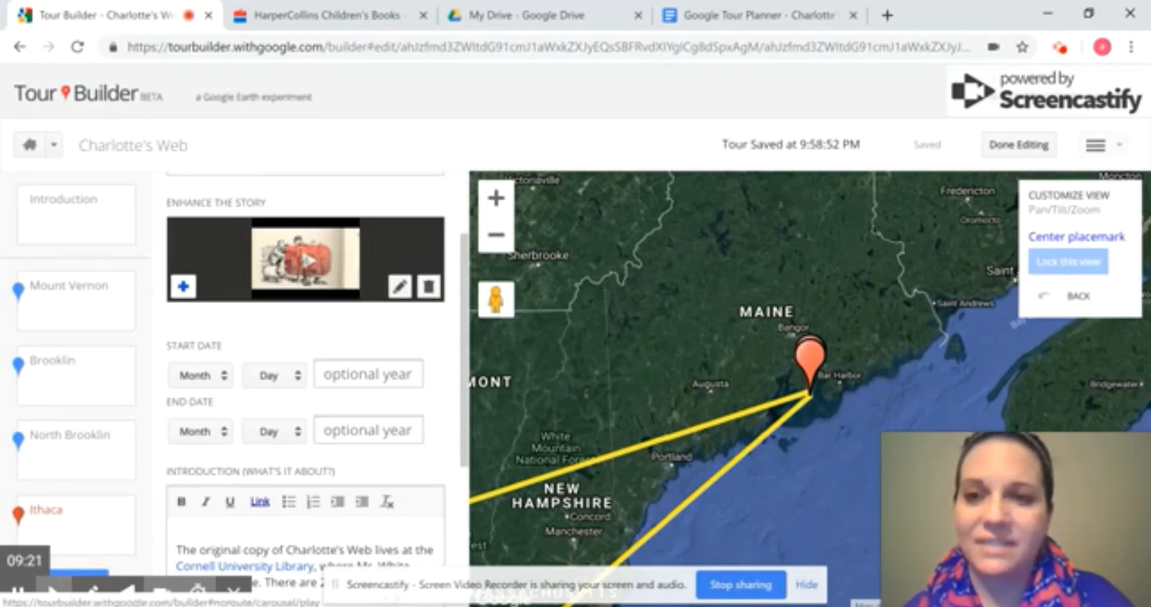
{"action": "mouse_move", "coordinate": [52, 593]}
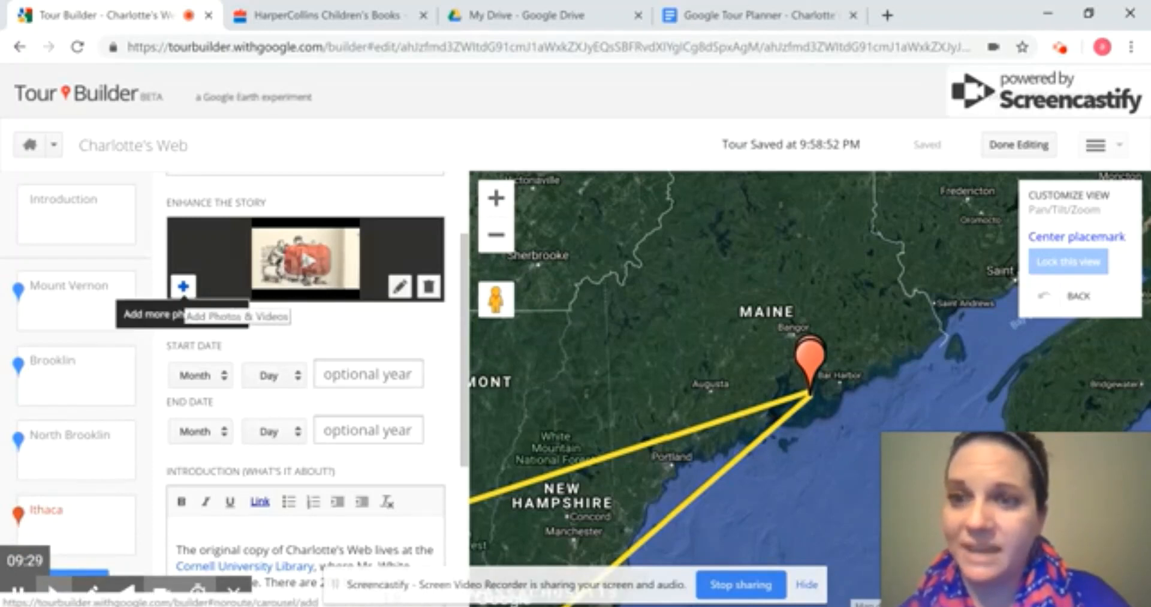
{"action": "left_click", "coordinate": [183, 285]}
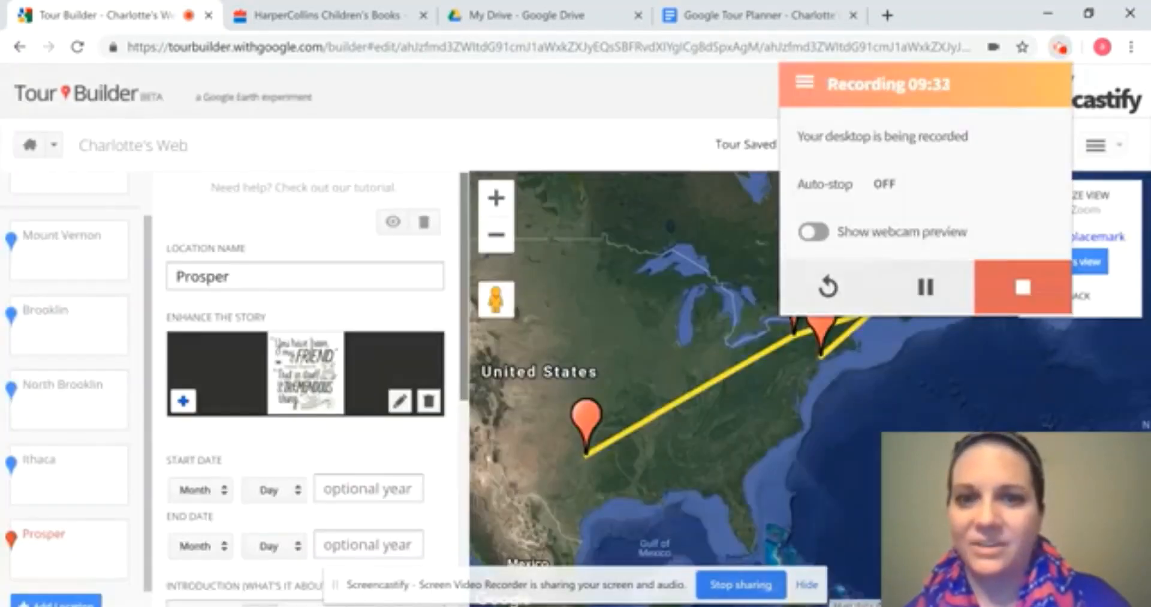
Review the Prosper stop, then leave editing to play the tour at stop 6 of 6.
{"action": "scroll", "coordinate": [464, 213], "scroll_direction": "down", "scroll_amount": 2}
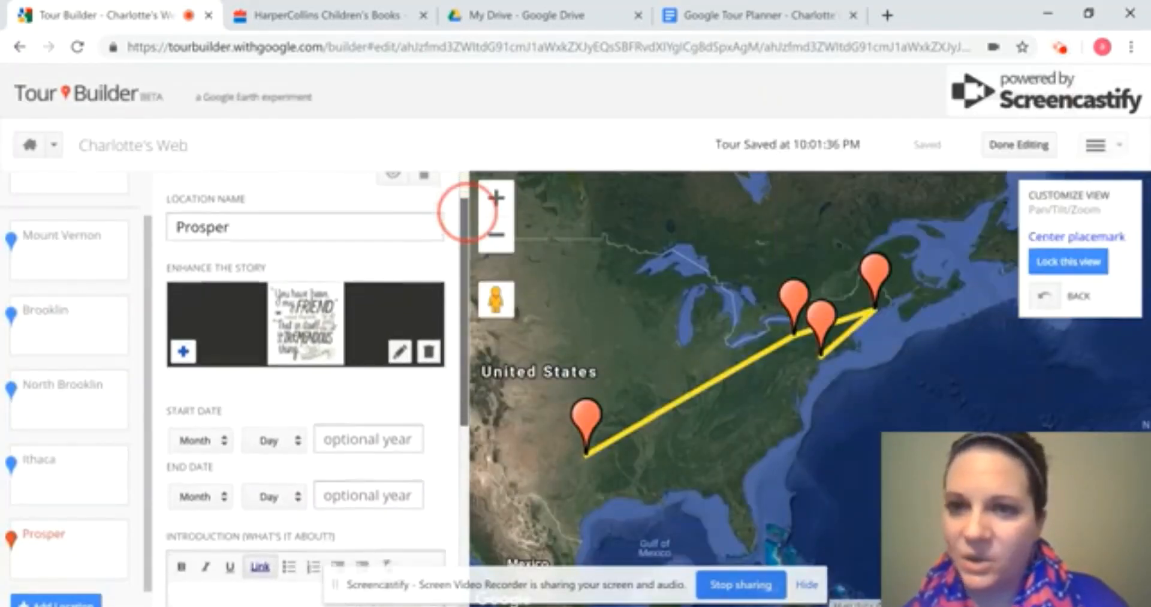
{"action": "scroll", "coordinate": [466, 211], "scroll_direction": "down", "scroll_amount": 5}
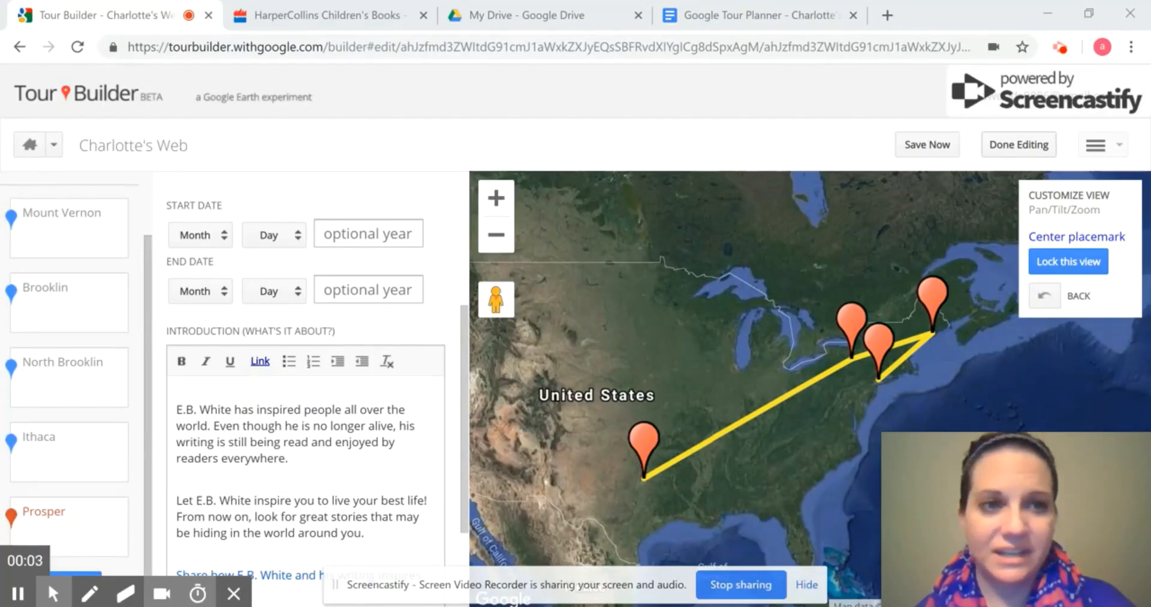
{"action": "left_click", "coordinate": [1018, 145]}
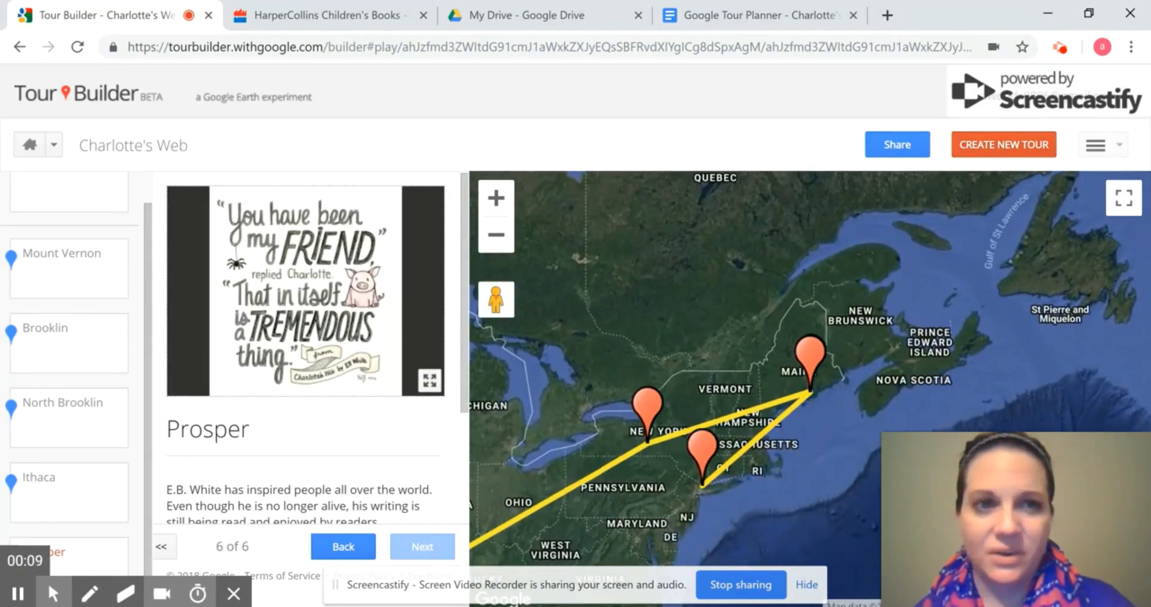
Change the tour's sharing access to 'Anyone who has the link' and save.
{"action": "left_click", "coordinate": [897, 144]}
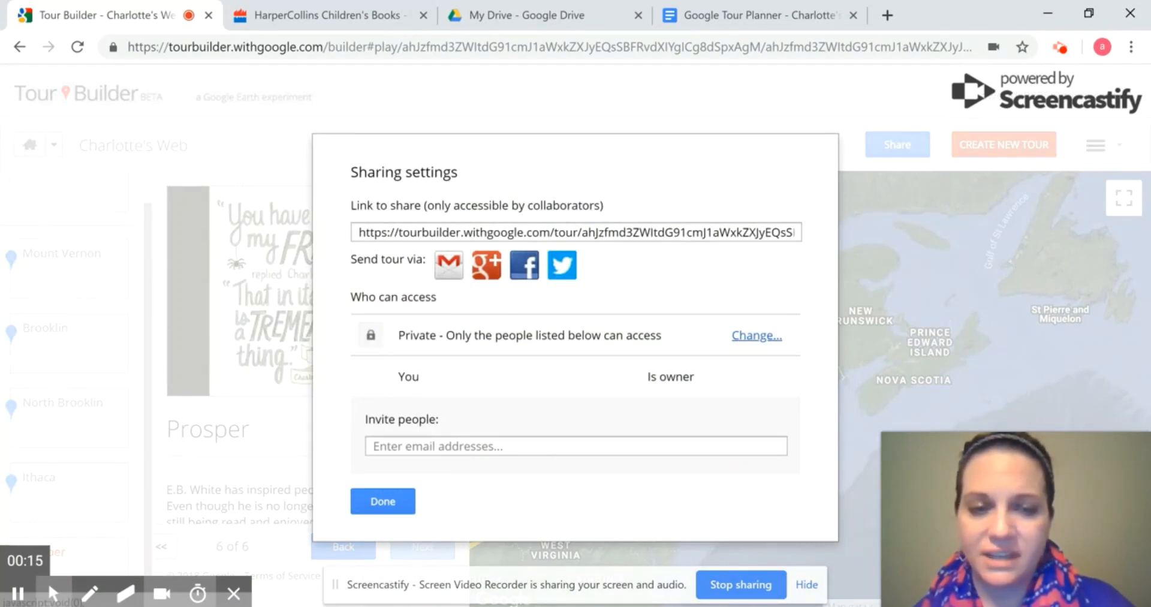
{"action": "left_click", "coordinate": [757, 335]}
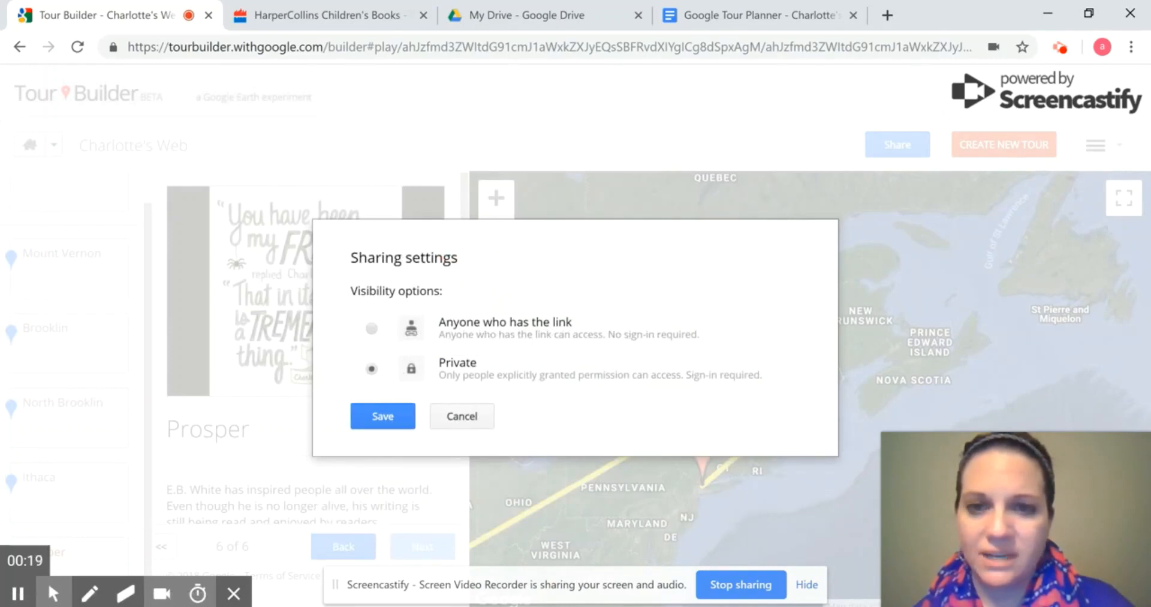
{"action": "left_click", "coordinate": [372, 328]}
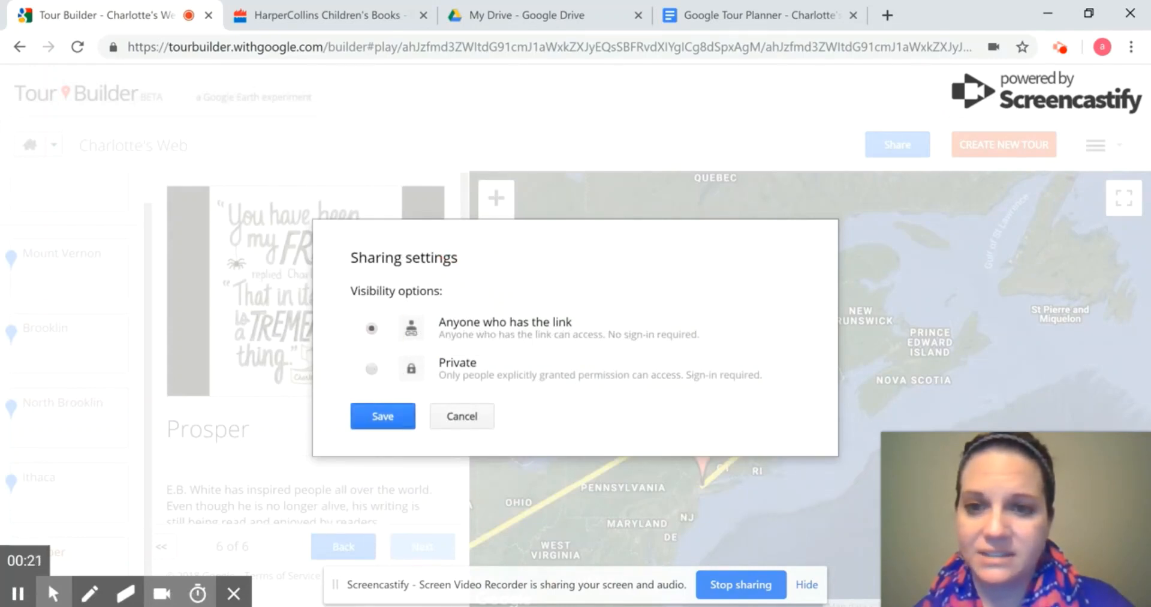
{"action": "left_click", "coordinate": [383, 416]}
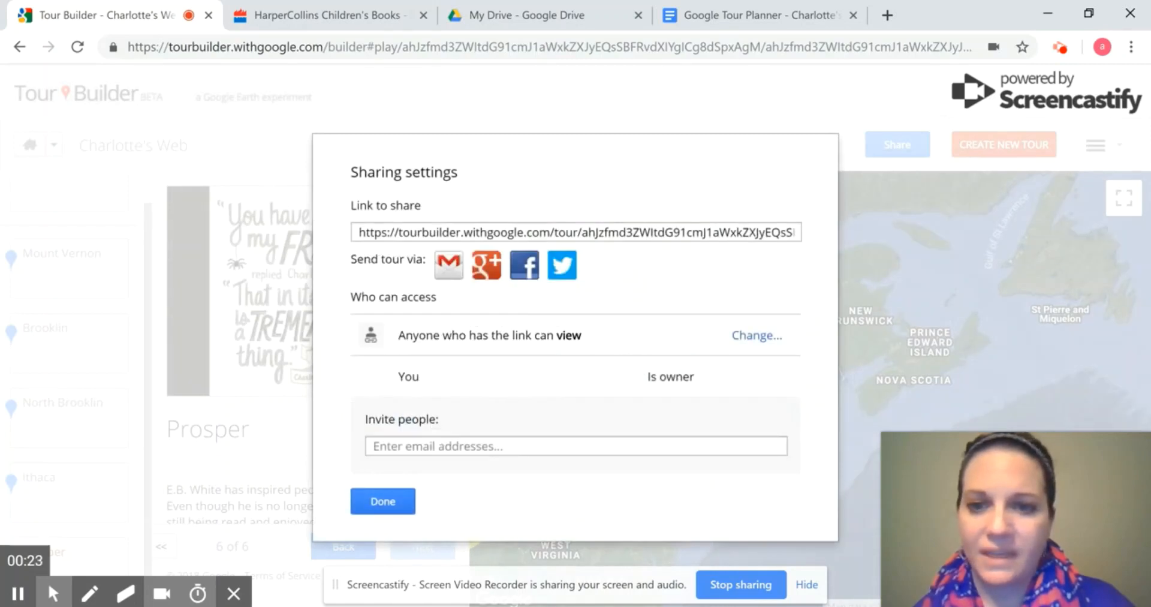
{"action": "left_click", "coordinate": [383, 500]}
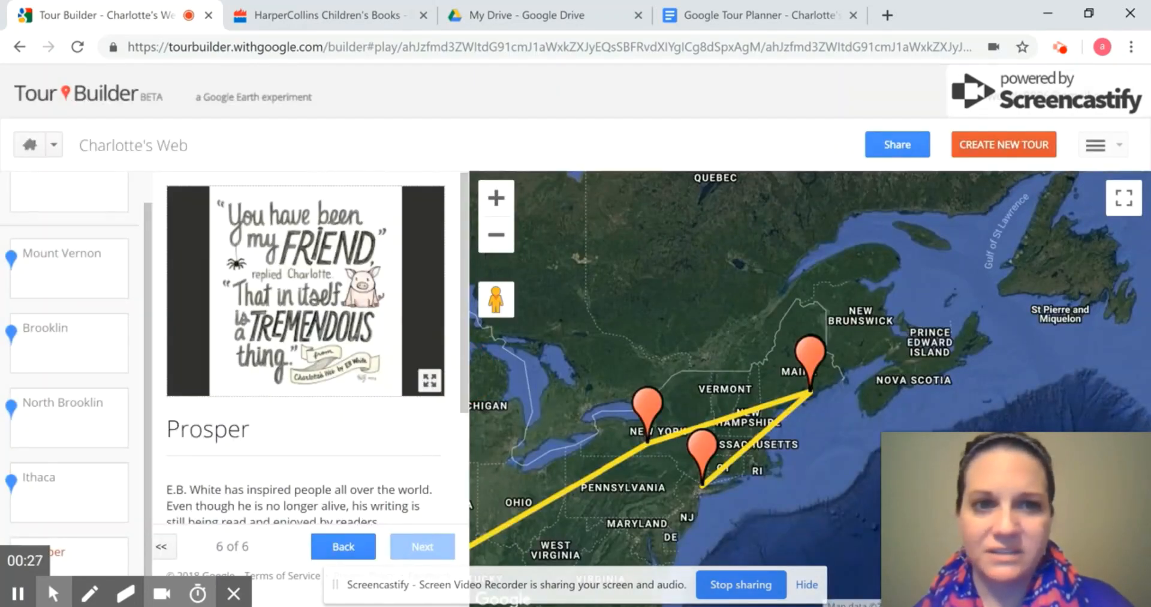
Copy the tour's share link from the sharing settings.
{"action": "left_click", "coordinate": [897, 144]}
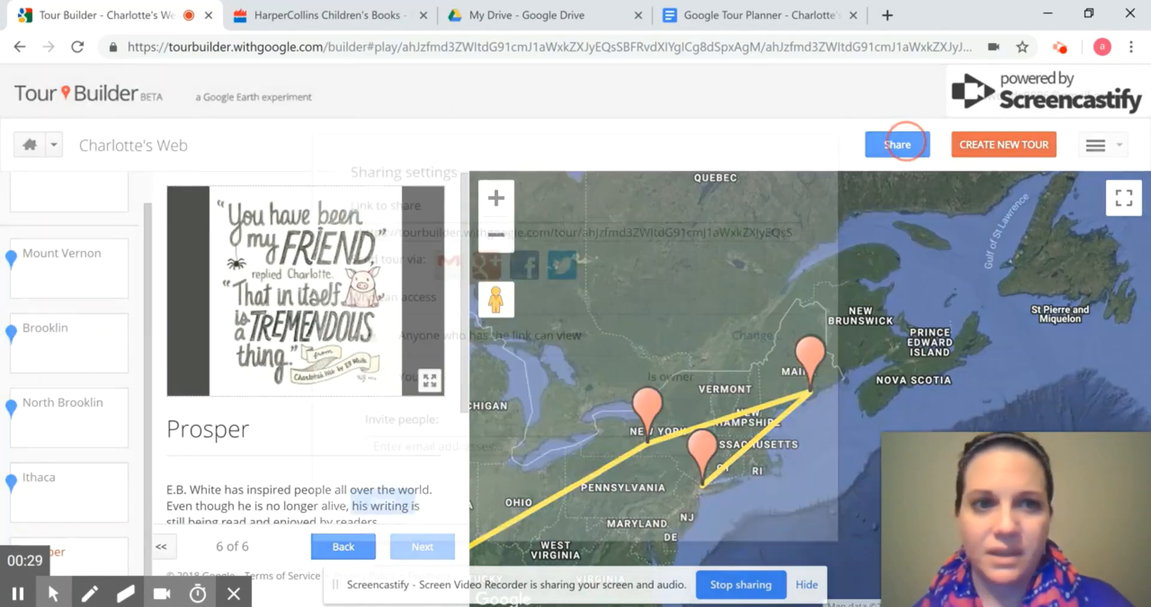
{"action": "left_click", "coordinate": [617, 232]}
{"action": "right_click", "coordinate": [804, 233]}
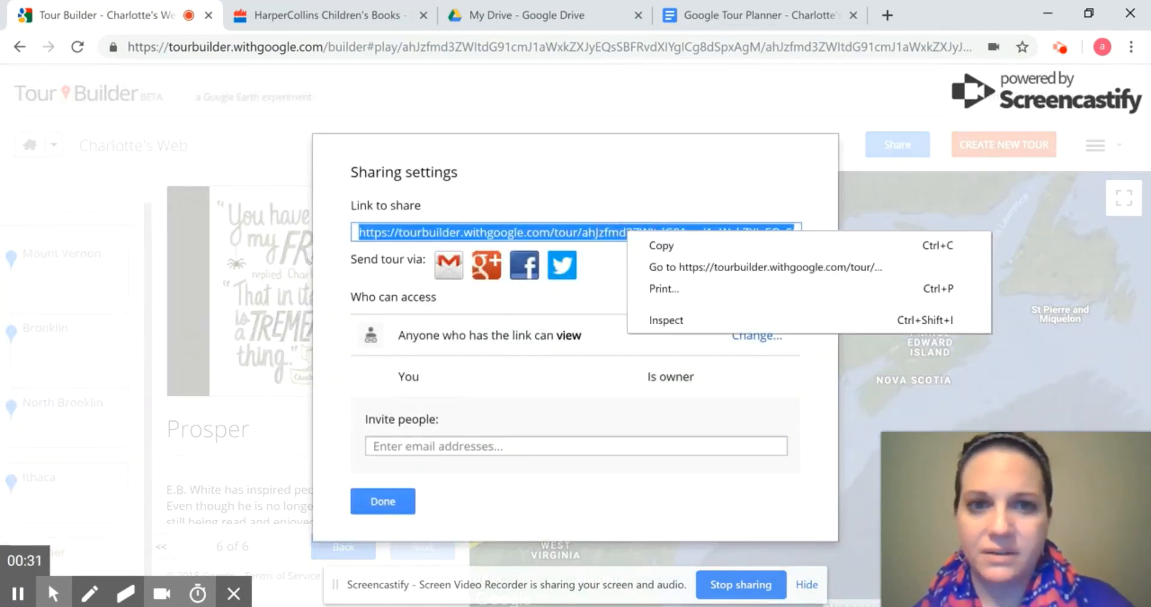
{"action": "left_click", "coordinate": [821, 244]}
Paste the copied tour link into a new Chrome tab's address bar and load it.
{"action": "left_click", "coordinate": [888, 15]}
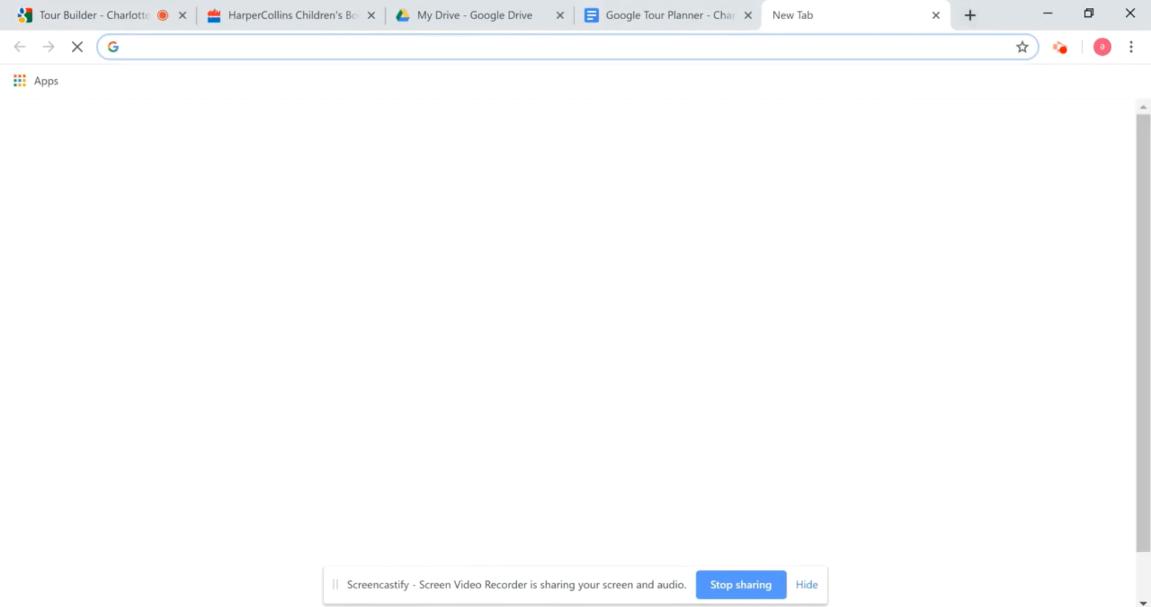
{"action": "right_click", "coordinate": [721, 48]}
{"action": "left_click", "coordinate": [755, 170]}
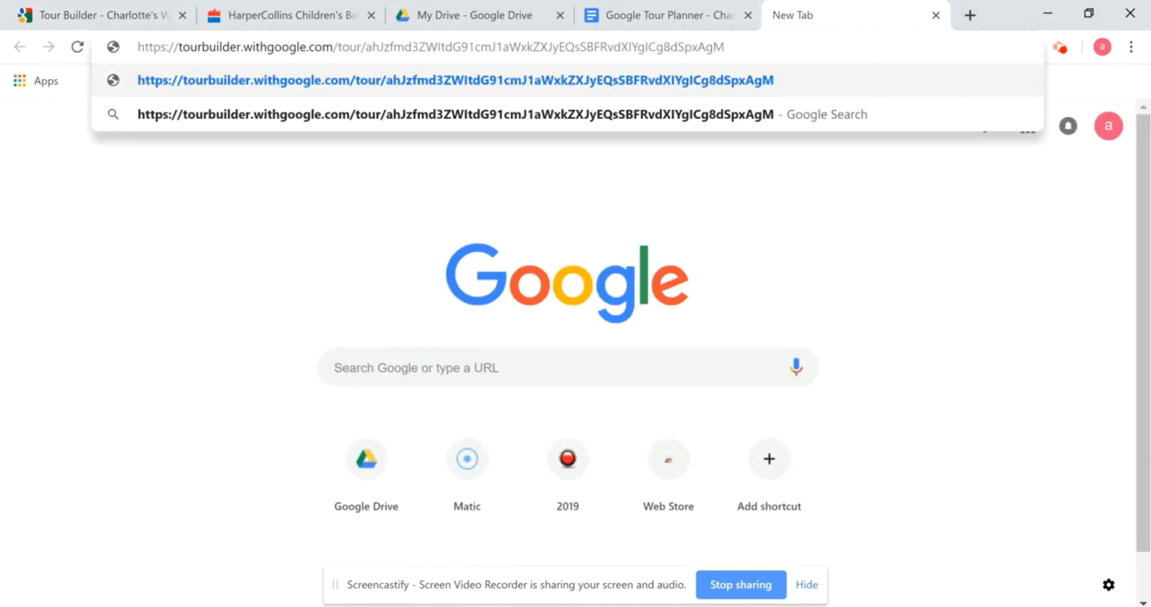
{"action": "key", "text": "Return"}
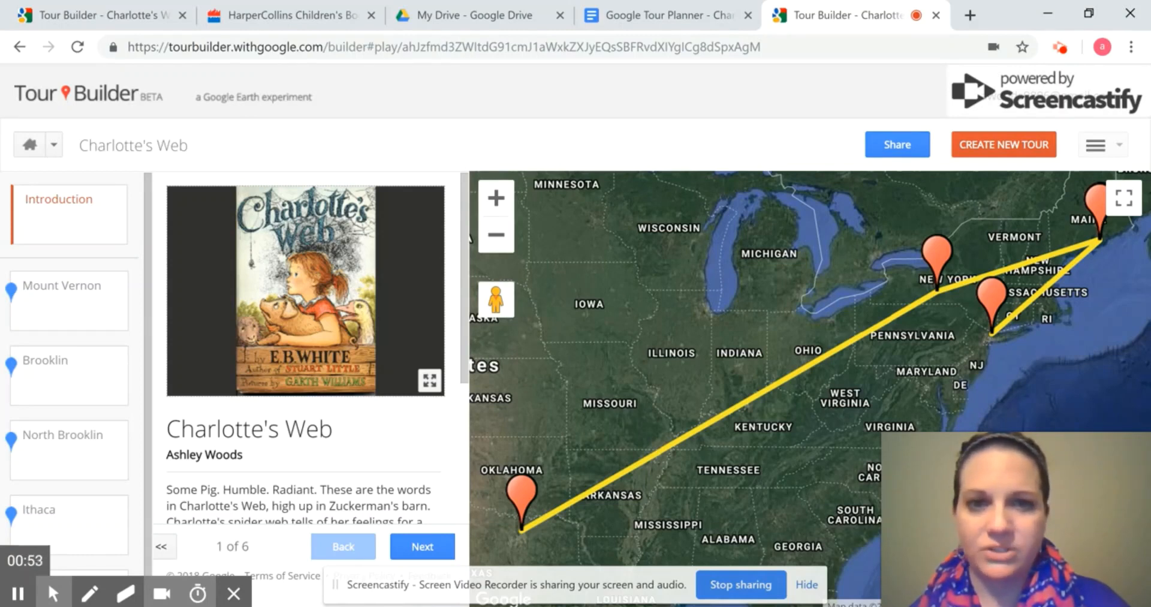
Scroll the introduction text down to its closing invitation to journey alongside E.B. White.
{"action": "mouse_move", "coordinate": [1016, 519]}
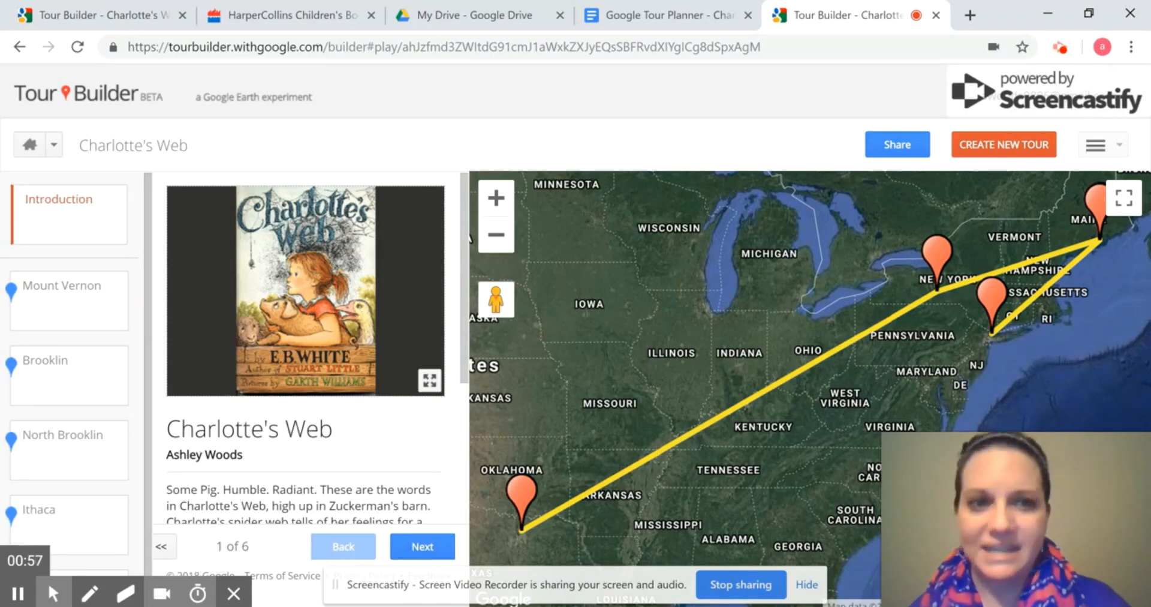
{"action": "scroll", "coordinate": [306, 347], "scroll_direction": "down", "scroll_amount": 3}
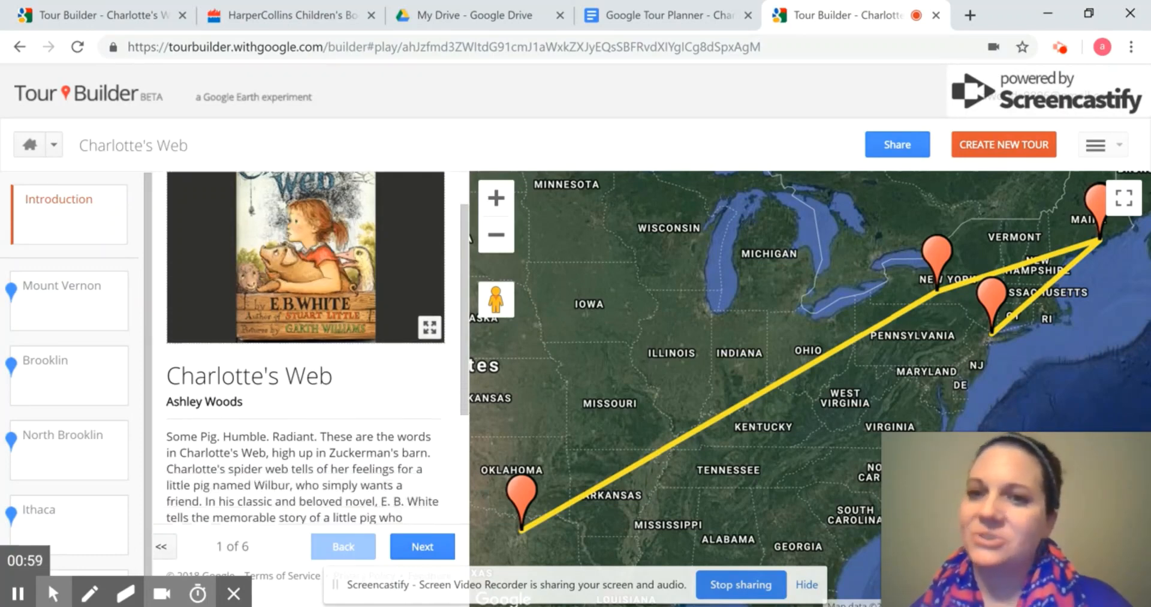
{"action": "scroll", "coordinate": [291, 460], "scroll_direction": "down", "scroll_amount": 1}
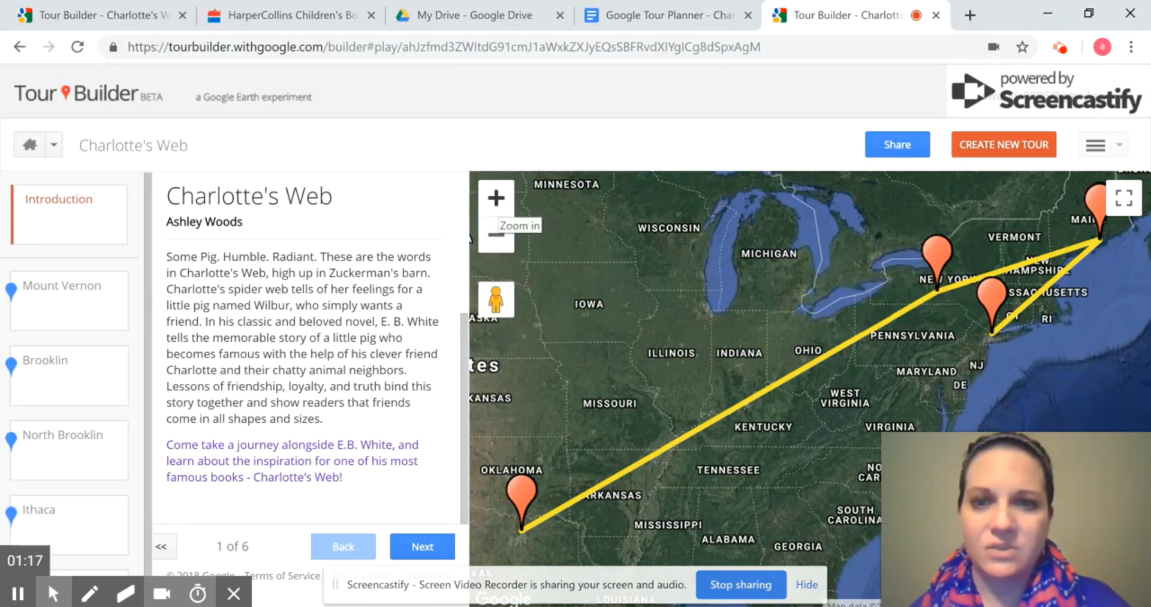
Pan and zoom the satellite map in close on the Ithaca marker.
{"action": "scroll", "coordinate": [921, 324], "scroll_direction": "up", "scroll_amount": 1}
{"action": "mouse_move", "coordinate": [974, 291]}
{"action": "left_mouse_down"}
{"action": "mouse_move", "coordinate": [859, 344]}
{"action": "mouse_move", "coordinate": [774, 356]}
{"action": "left_mouse_up"}
{"action": "scroll", "coordinate": [767, 345], "scroll_direction": "up", "scroll_amount": 4}
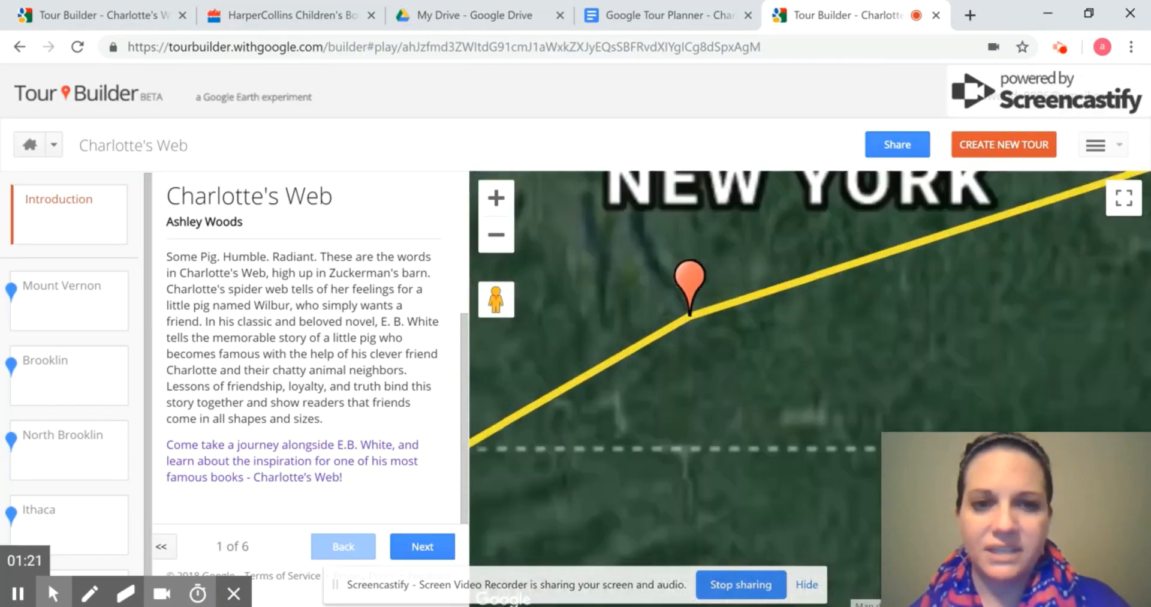
{"action": "left_click_drag", "start_coordinate": [591, 265], "coordinate": [811, 442]}
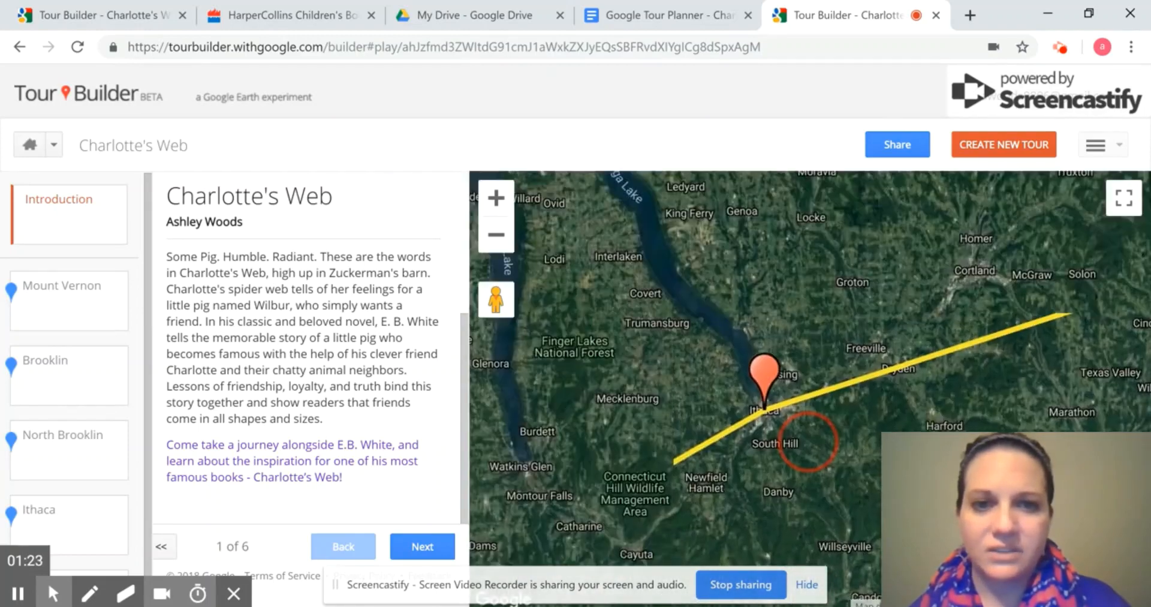
{"action": "scroll", "coordinate": [827, 444], "scroll_direction": "up", "scroll_amount": 1}
{"action": "scroll", "coordinate": [702, 391], "scroll_direction": "up", "scroll_amount": 3}
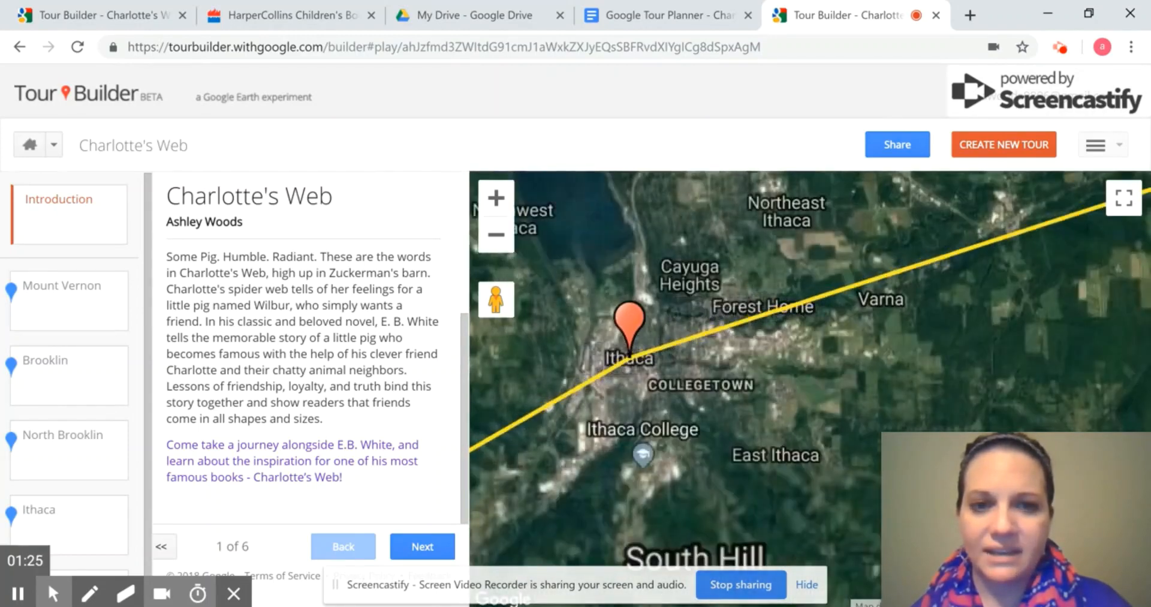
{"action": "left_click_drag", "start_coordinate": [602, 316], "coordinate": [830, 393]}
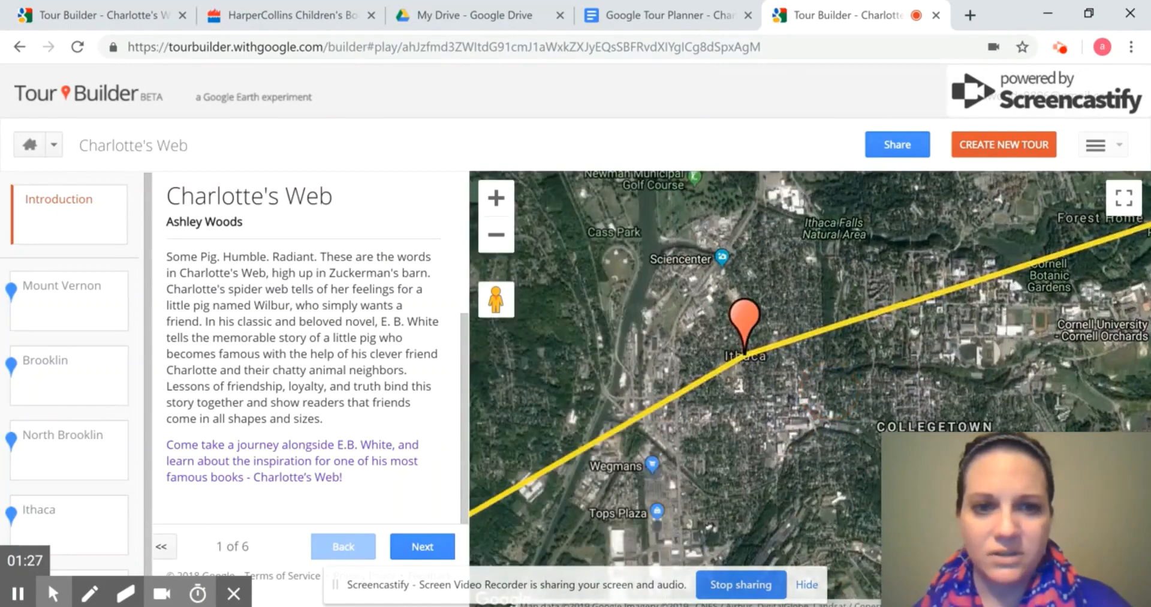
{"action": "scroll", "coordinate": [749, 362], "scroll_direction": "up", "scroll_amount": 1}
{"action": "scroll", "coordinate": [720, 386], "scroll_direction": "up", "scroll_amount": 3}
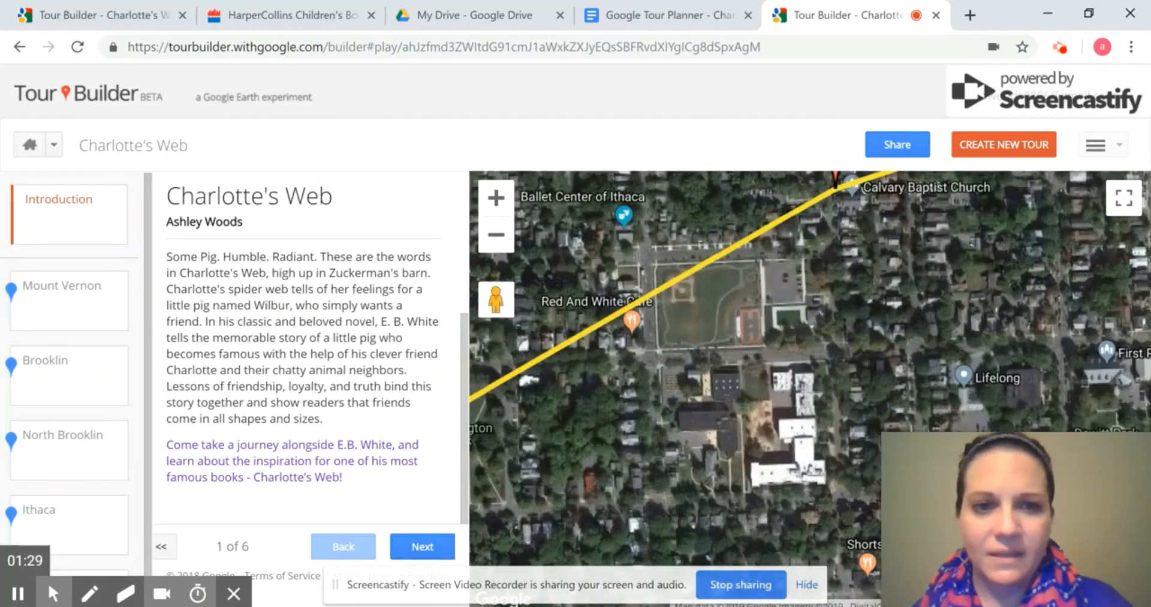
{"action": "scroll", "coordinate": [786, 368], "scroll_direction": "up", "scroll_amount": 2}
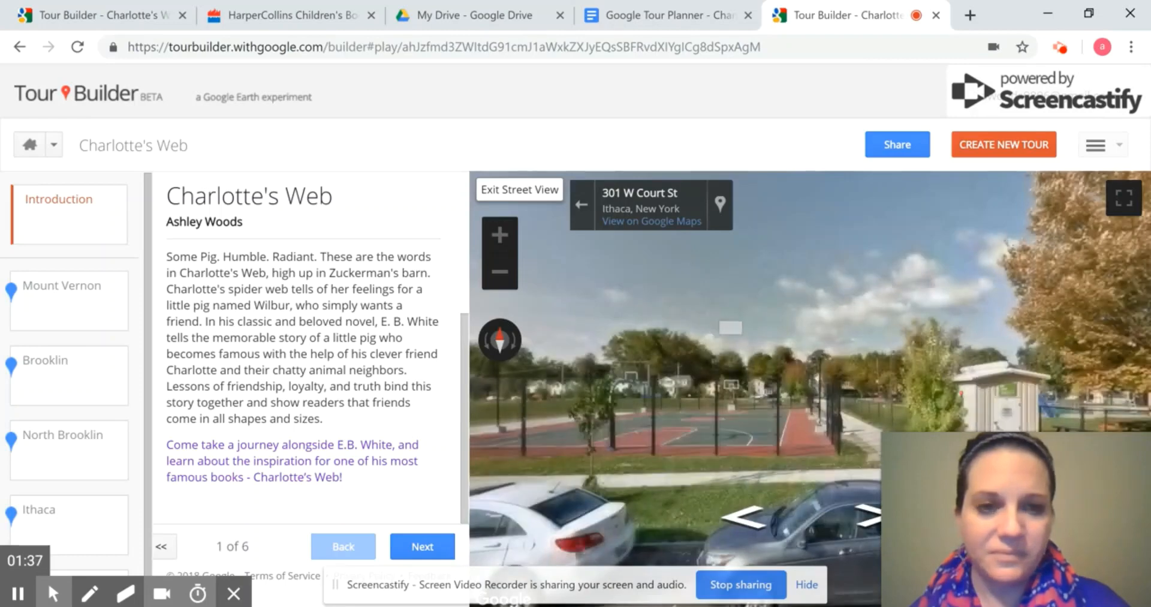
In Street View, look down W Court St and walk three steps along it.
{"action": "left_click_drag", "start_coordinate": [961, 394], "coordinate": [681, 406]}
{"action": "left_click", "coordinate": [824, 497]}
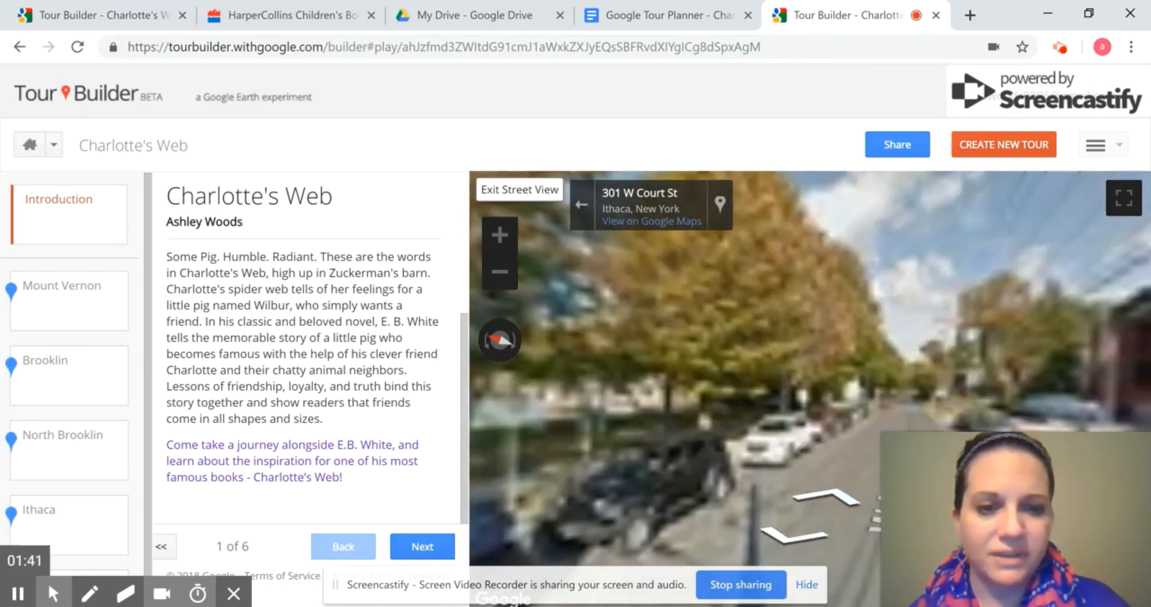
{"action": "left_click", "coordinate": [826, 496]}
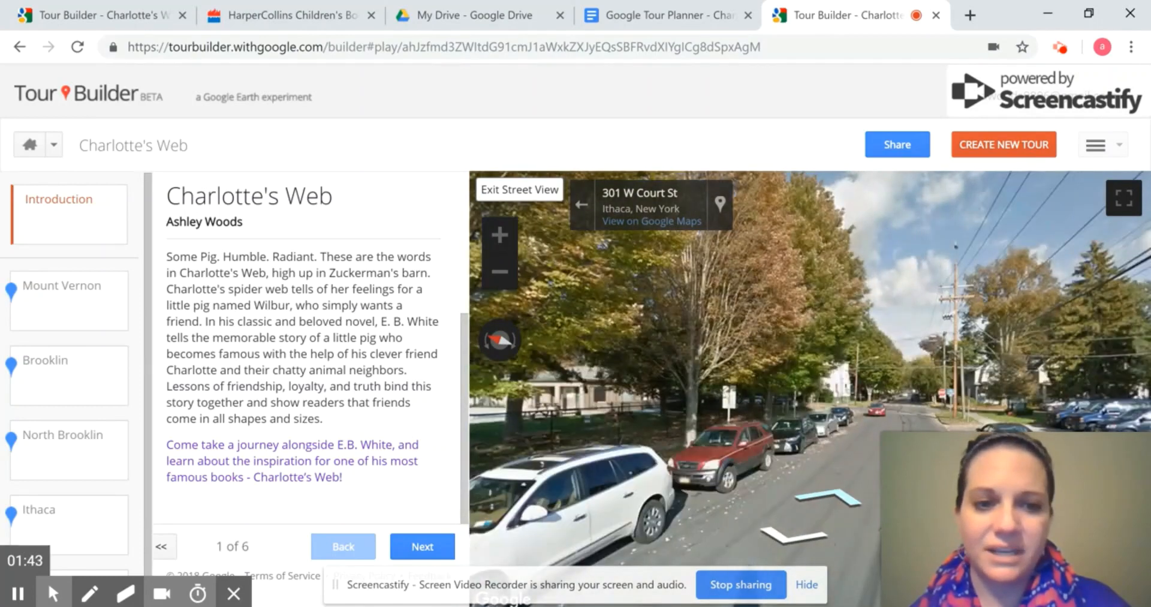
{"action": "left_click", "coordinate": [835, 491]}
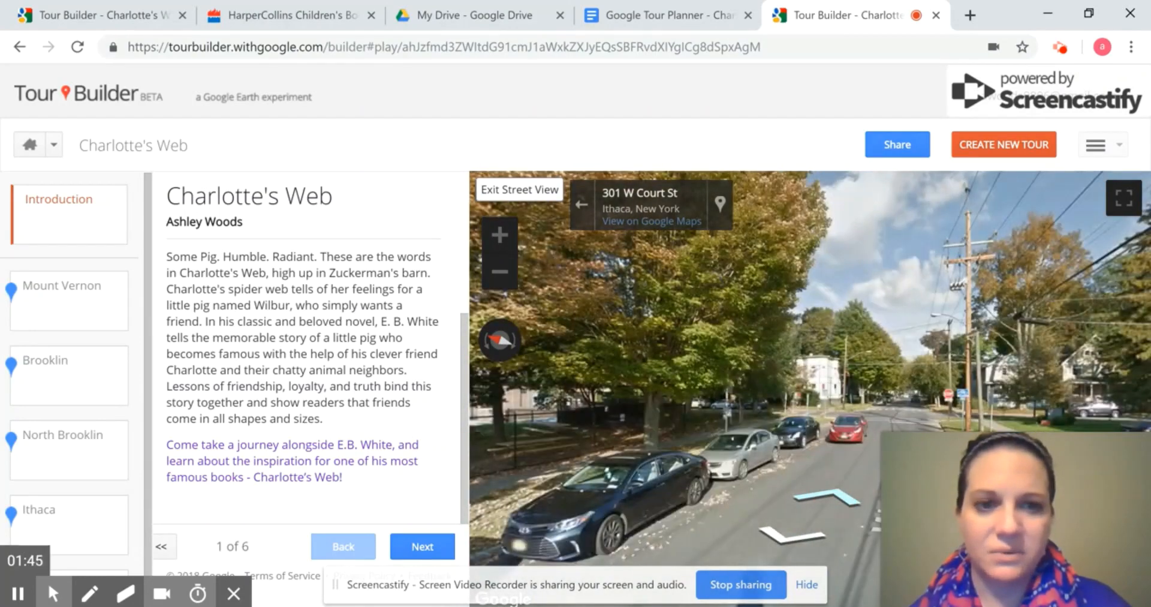
Leave Street View and zoom out until Lansing, Etna and Danby surround Ithaca.
{"action": "left_click", "coordinate": [520, 190]}
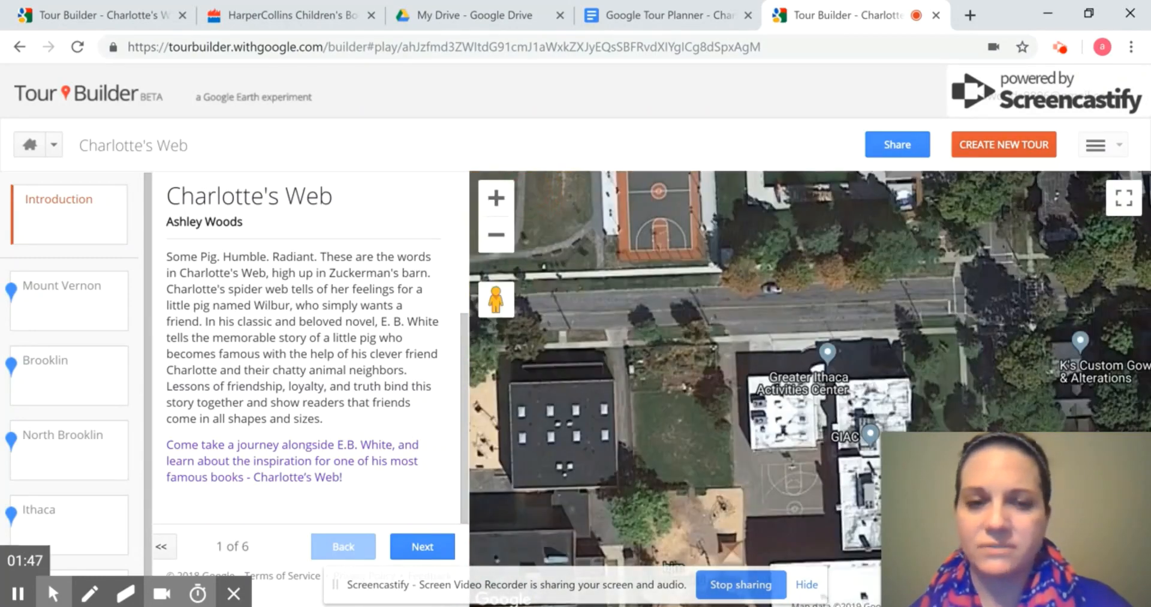
{"action": "left_click", "coordinate": [497, 234]}
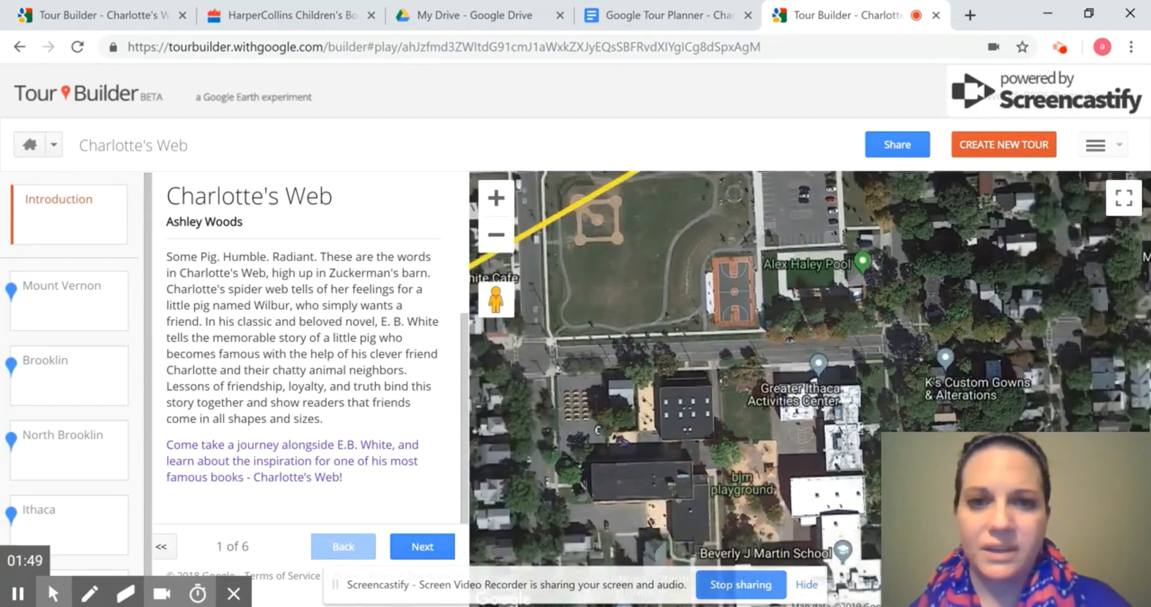
{"action": "left_click", "coordinate": [496, 234]}
{"action": "scroll", "coordinate": [738, 312], "scroll_direction": "down", "scroll_amount": 4}
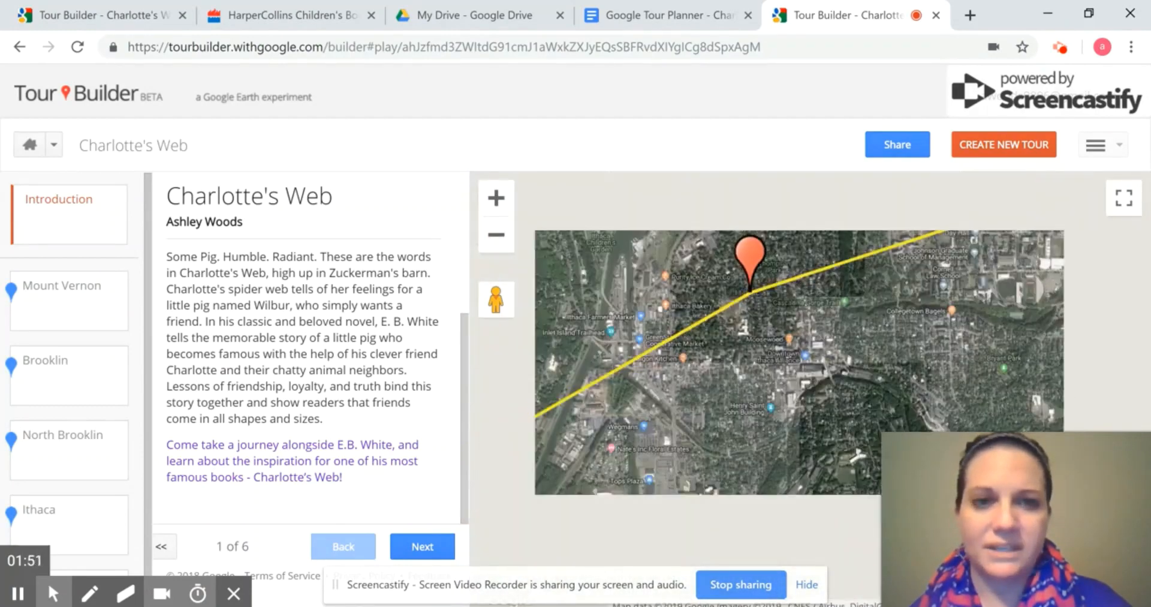
{"action": "scroll", "coordinate": [738, 313], "scroll_direction": "down", "scroll_amount": 3}
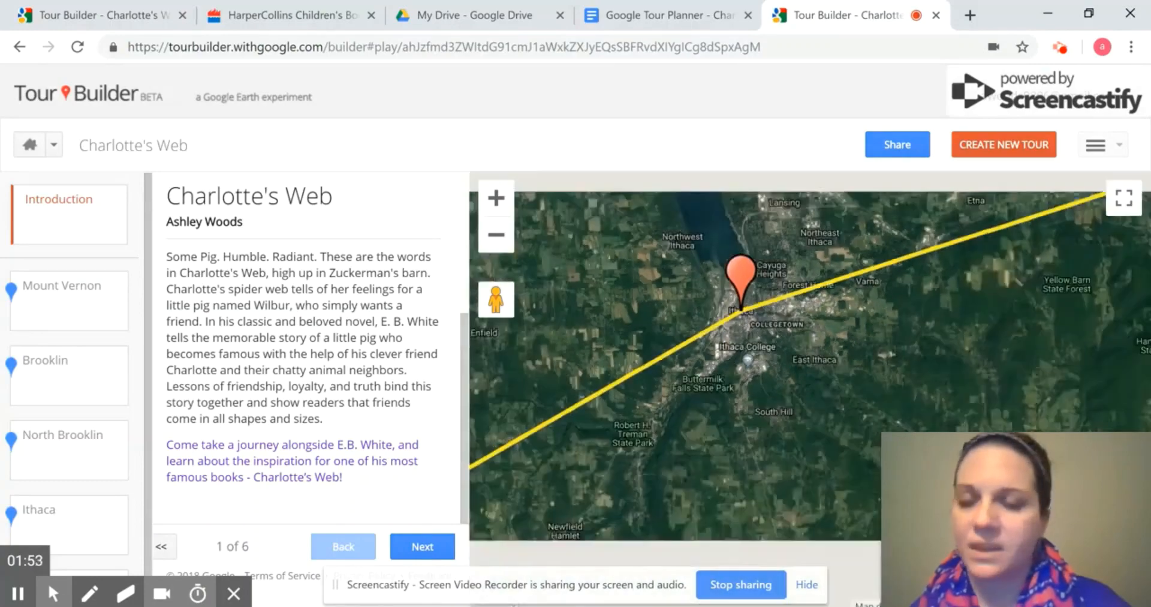
Advance to the Mount Vernon stop and page its photos through to 4 of 4.
{"action": "left_click", "coordinate": [422, 547]}
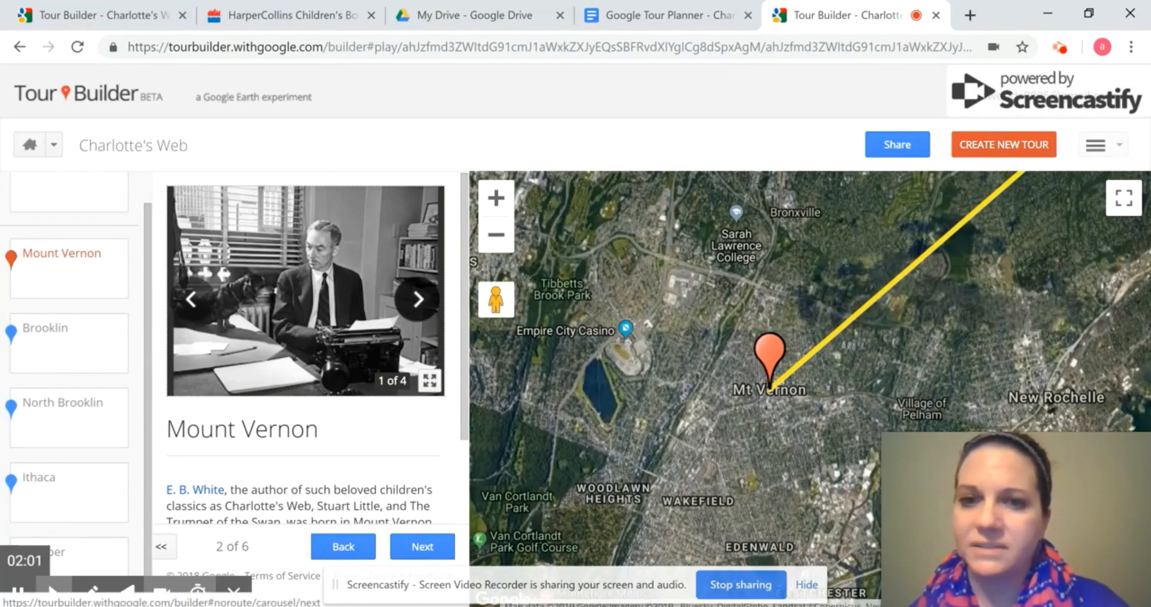
{"action": "left_click", "coordinate": [417, 299]}
{"action": "left_click", "coordinate": [418, 298]}
{"action": "left_click", "coordinate": [418, 299]}
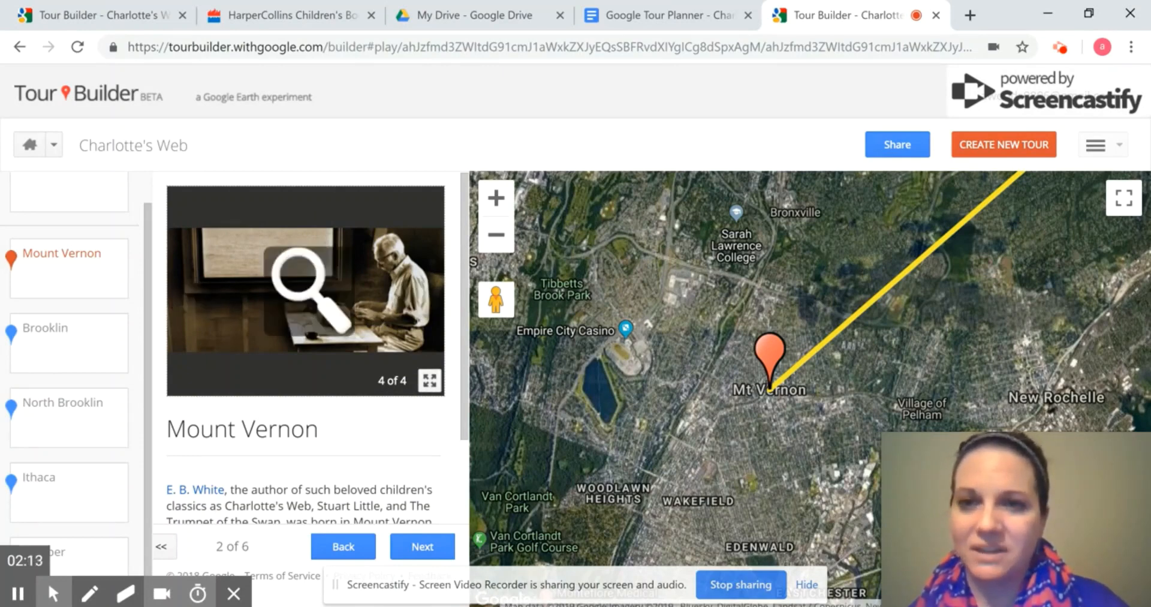
Enlarge the fourth Mount Vernon photo, page back to the second, then close the lightbox.
{"action": "left_click", "coordinate": [300, 296]}
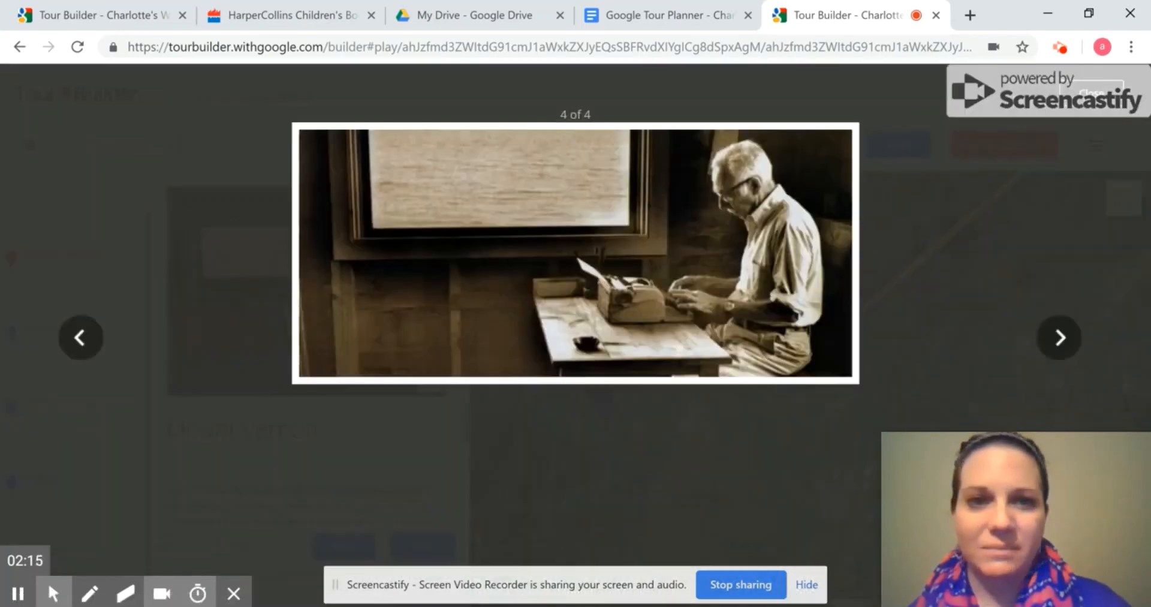
{"action": "key", "text": "Escape"}
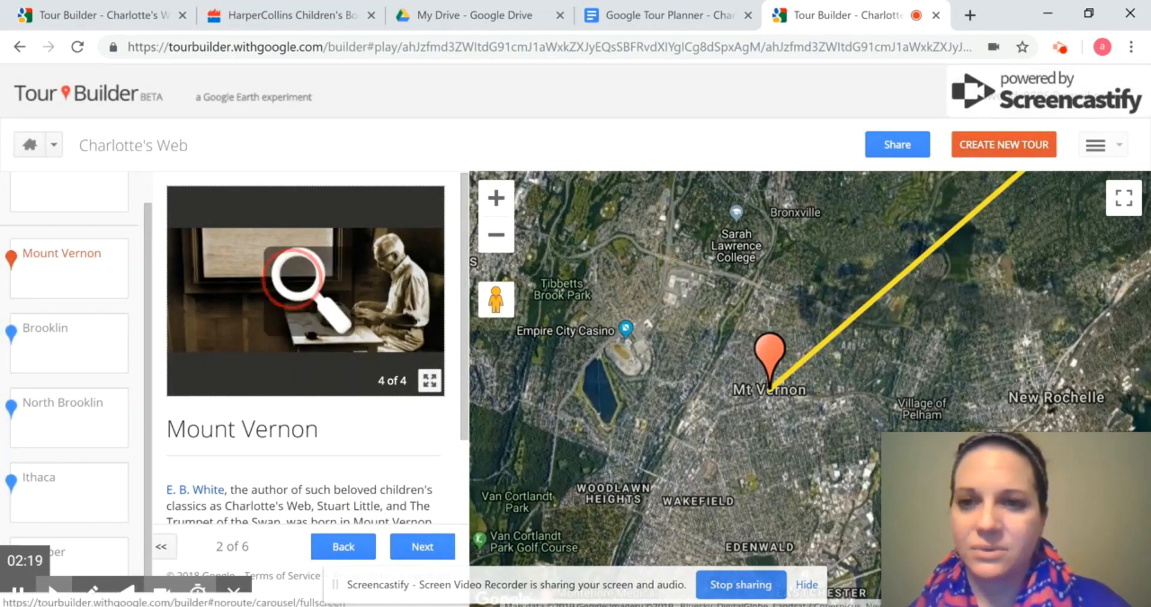
{"action": "left_click", "coordinate": [334, 291]}
{"action": "key", "text": "Left"}
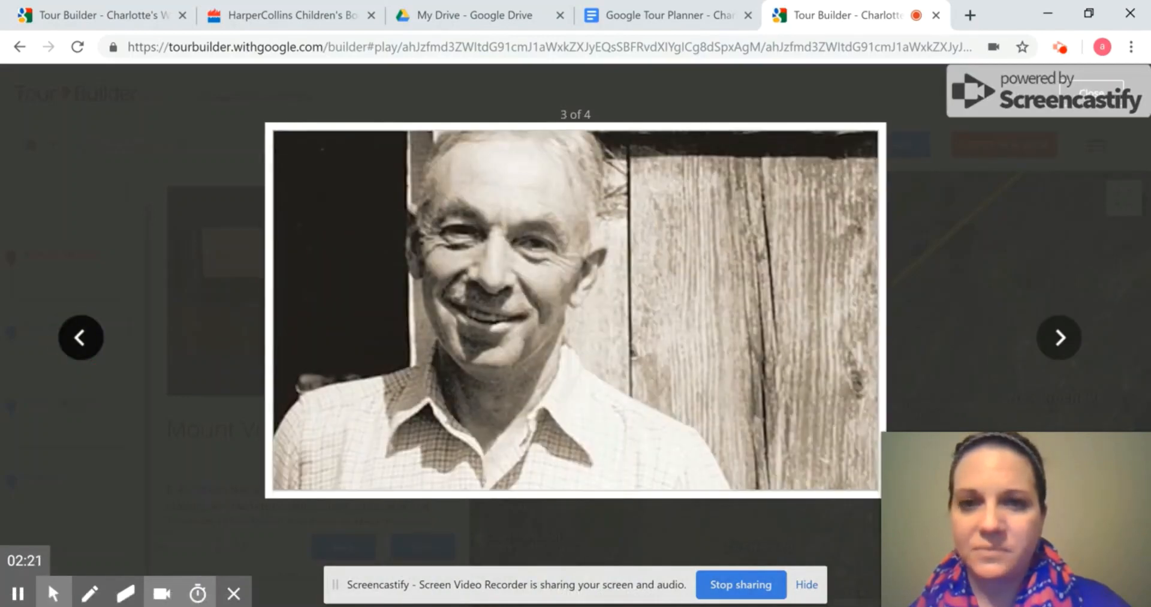
{"action": "key", "text": "Left"}
{"action": "key", "text": "Left"}
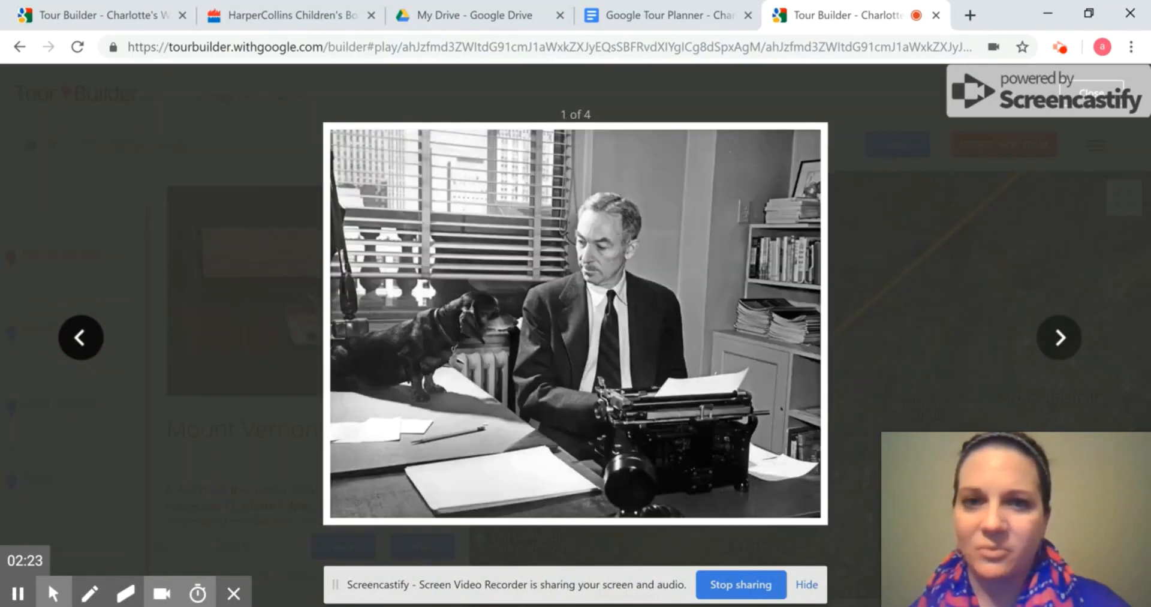
{"action": "left_click", "coordinate": [243, 283]}
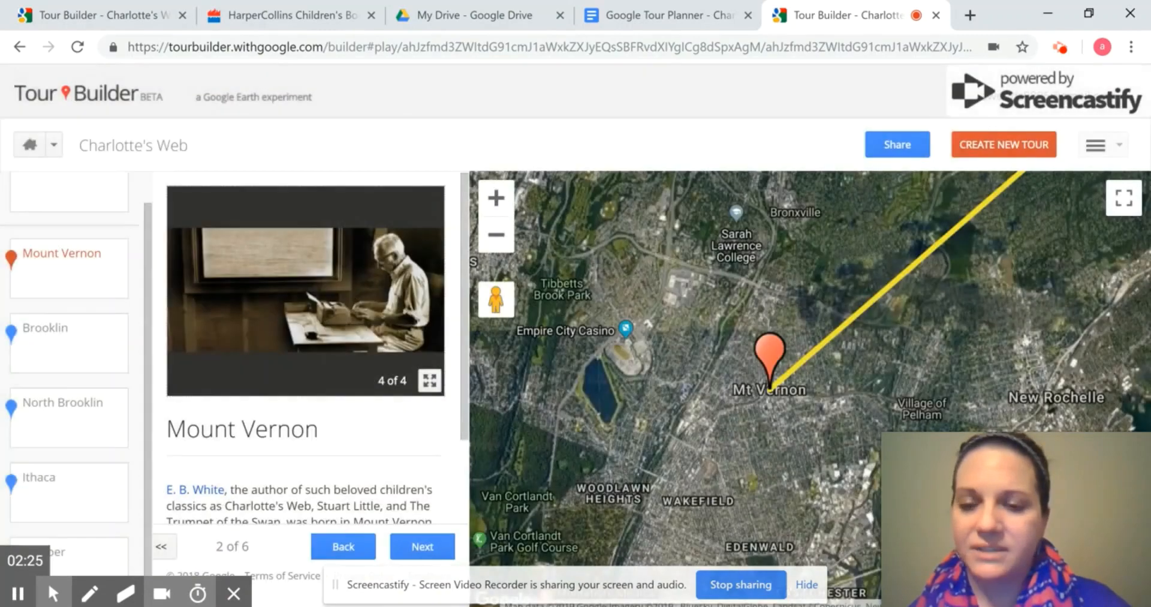
{"action": "scroll", "coordinate": [306, 348], "scroll_direction": "down", "scroll_amount": 2}
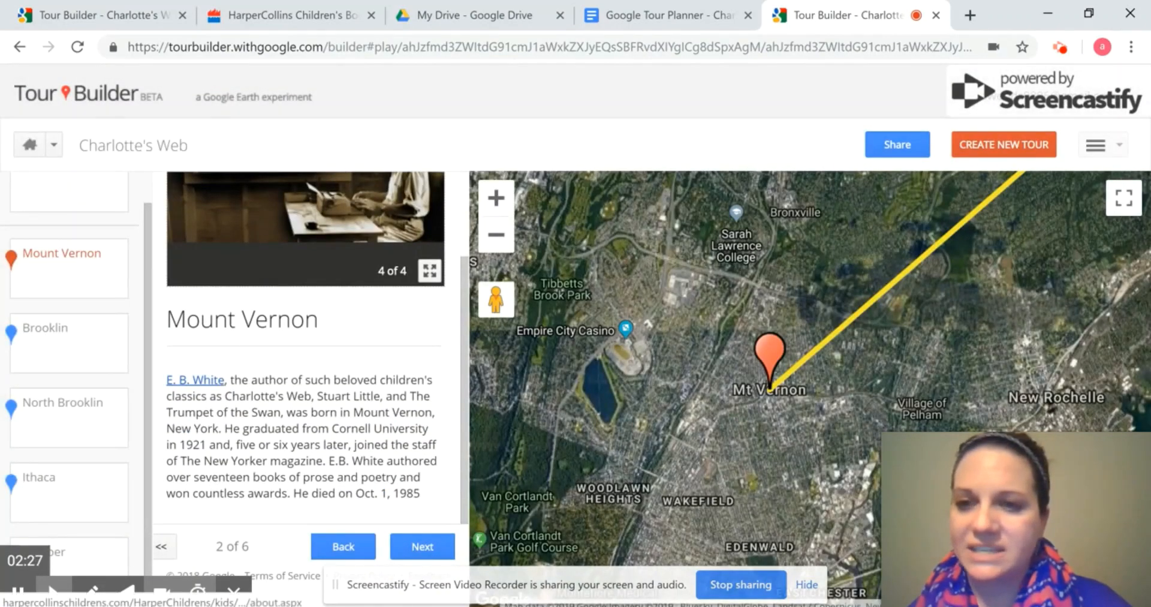
Open the E. B. White link to HarperCollins' About page and scroll through it.
{"action": "left_click", "coordinate": [195, 380]}
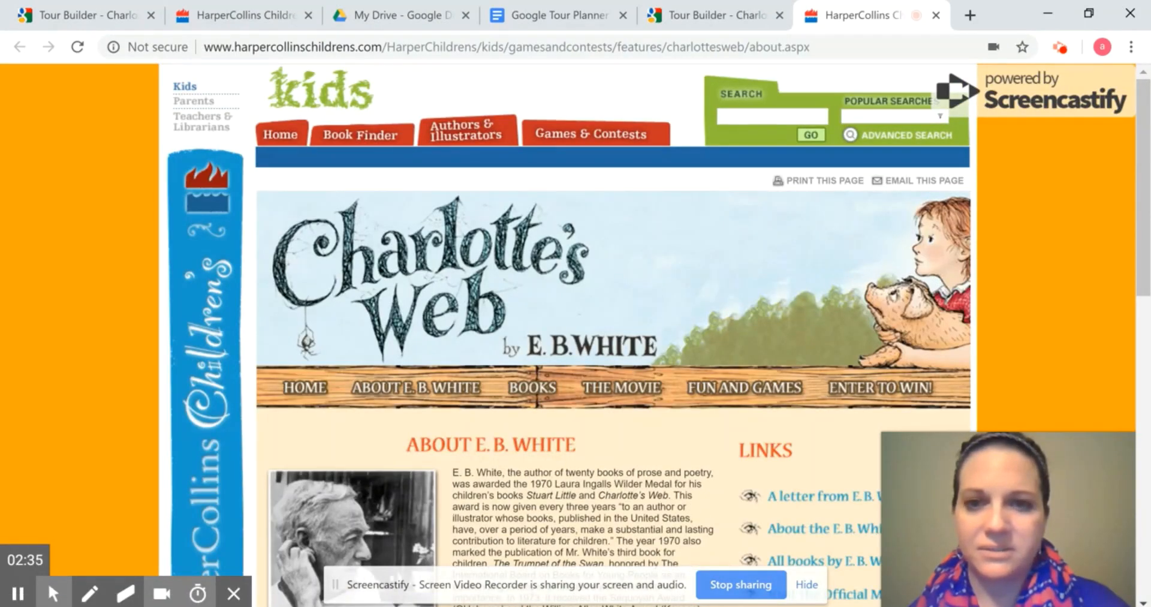
{"action": "scroll", "coordinate": [613, 336], "scroll_direction": "down", "scroll_amount": 7}
{"action": "scroll", "coordinate": [612, 335], "scroll_direction": "up", "scroll_amount": 7}
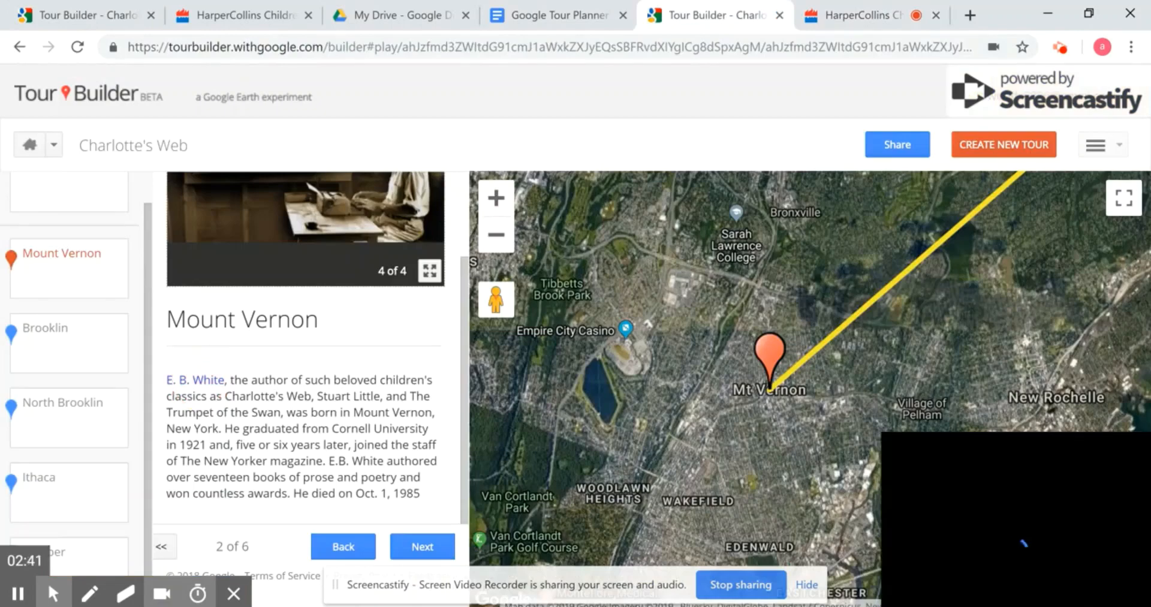
Advance to Brooklin and page through its five photos enlarged, ending on the map.
{"action": "left_click", "coordinate": [422, 546]}
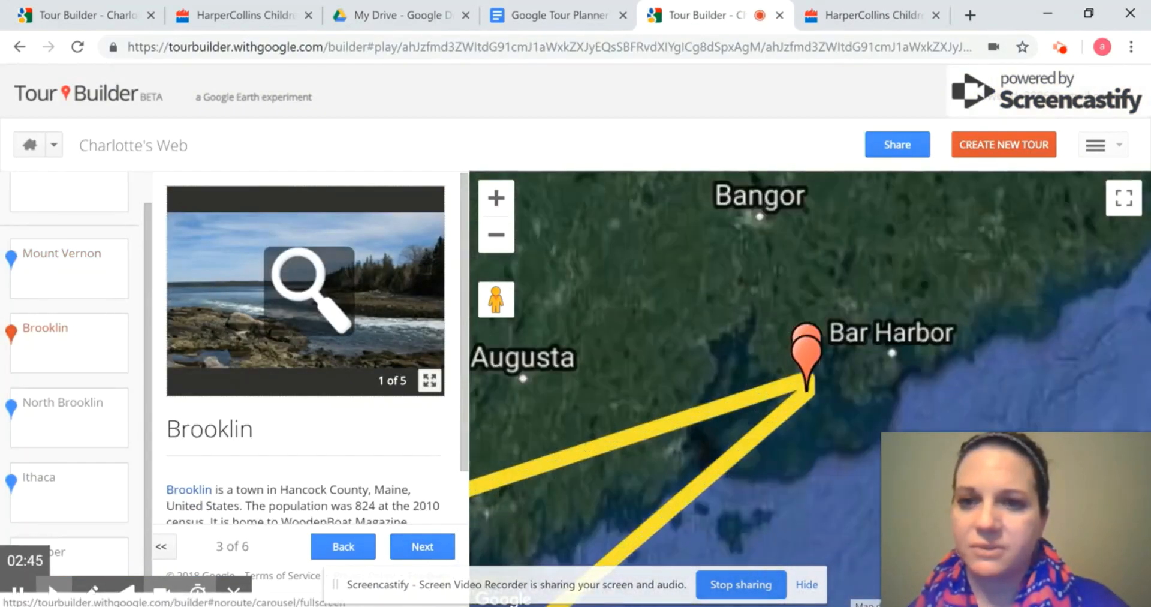
{"action": "left_click", "coordinate": [309, 288]}
{"action": "left_click", "coordinate": [1059, 337]}
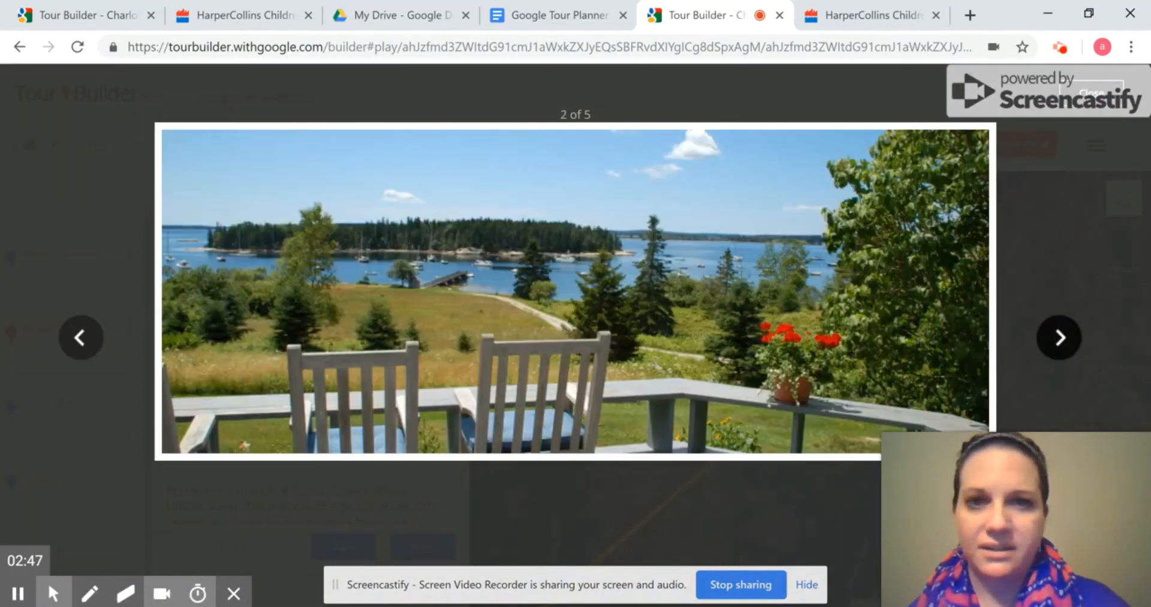
{"action": "left_click", "coordinate": [1059, 337]}
{"action": "left_click", "coordinate": [1059, 336]}
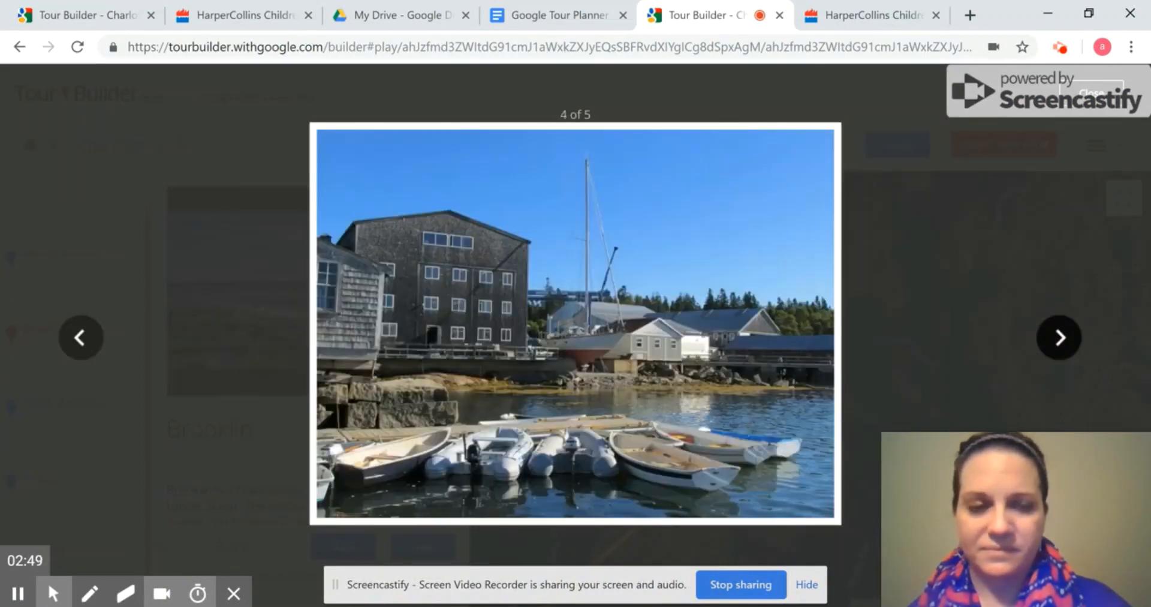
{"action": "left_click", "coordinate": [1059, 337]}
Close the enlarged photo and move on to the North Brooklin stop.
{"action": "left_click", "coordinate": [899, 205]}
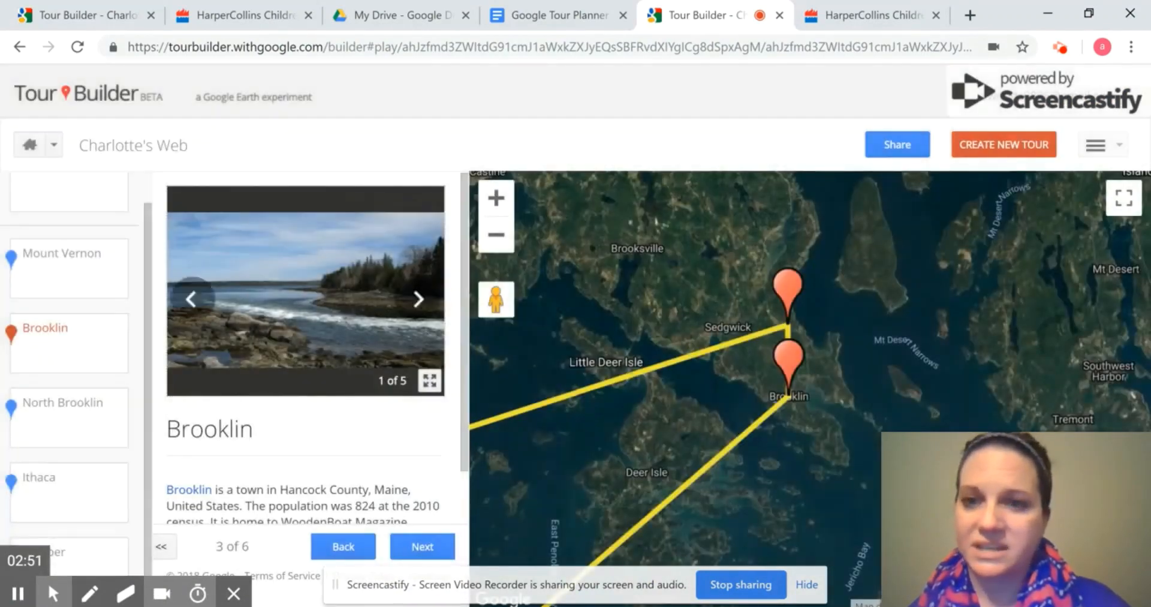
{"action": "left_click_drag", "start_coordinate": [463, 257], "coordinate": [463, 308]}
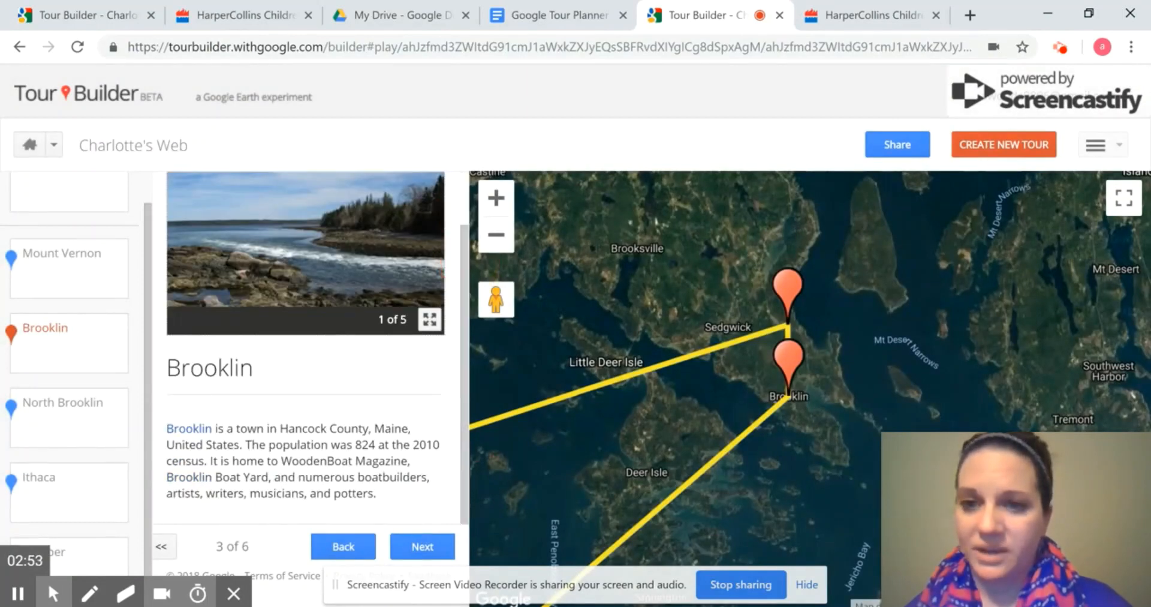
{"action": "left_click", "coordinate": [422, 546]}
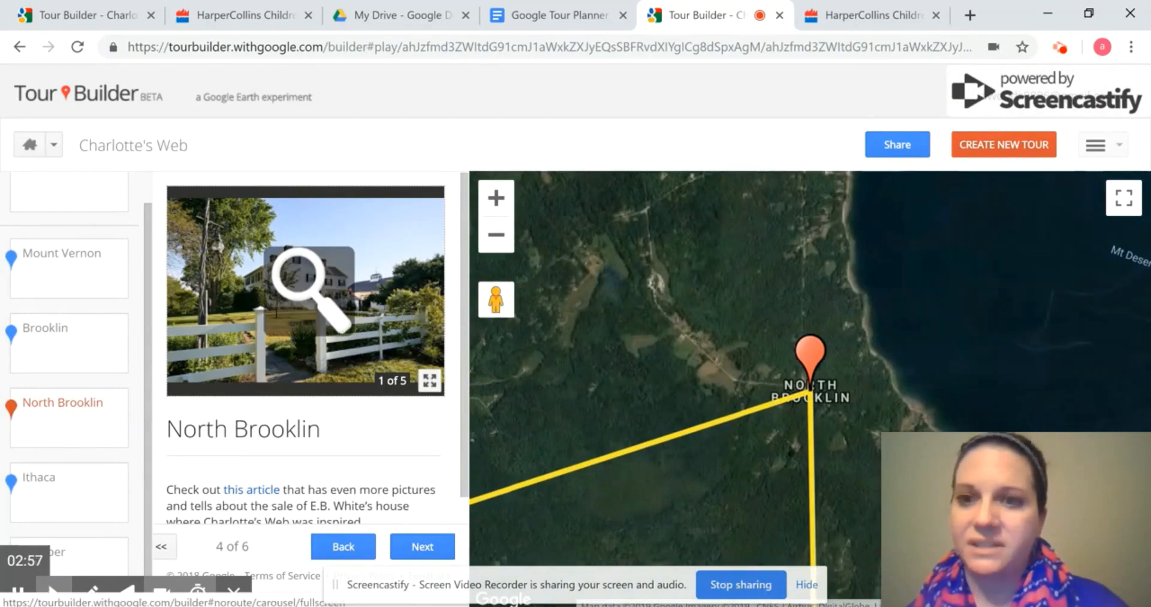
{"action": "left_click", "coordinate": [306, 287]}
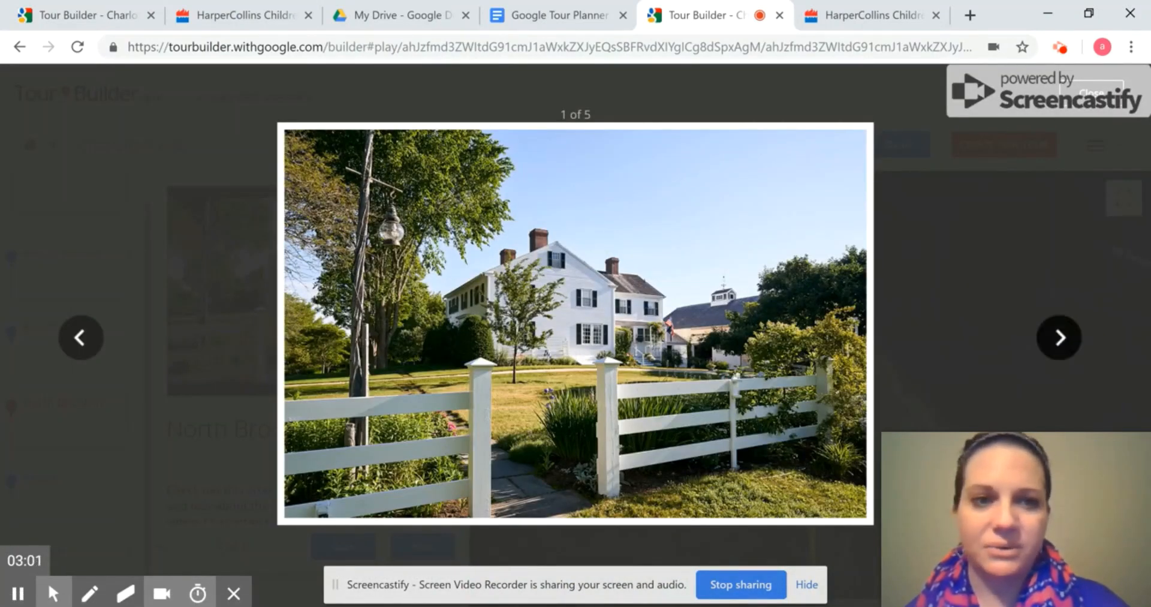
{"action": "left_click", "coordinate": [1059, 337]}
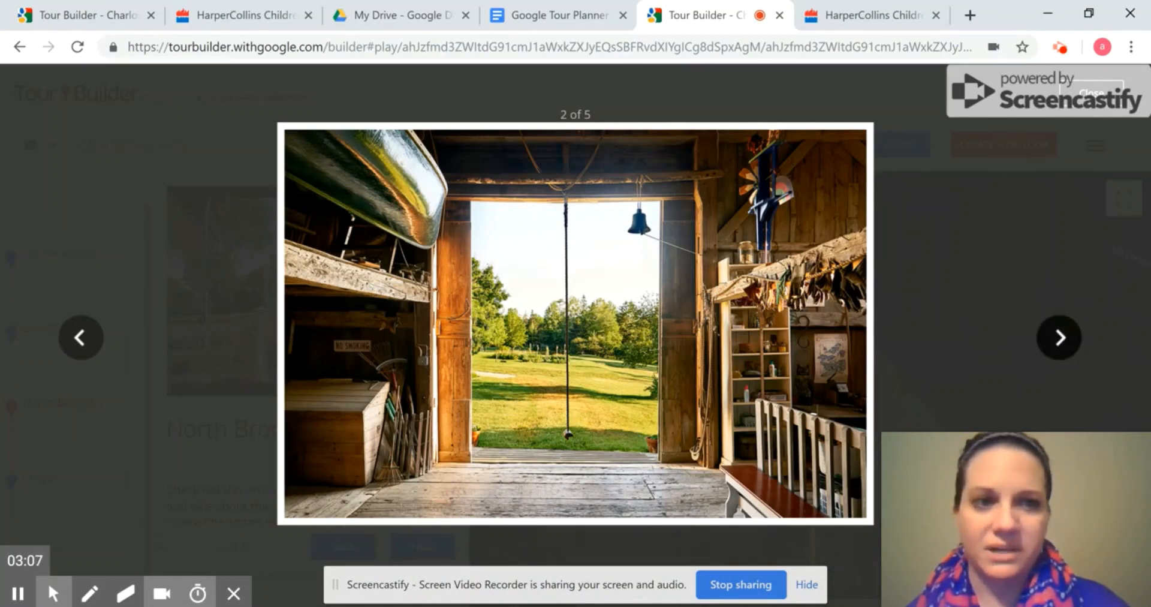
{"action": "key", "text": "Right"}
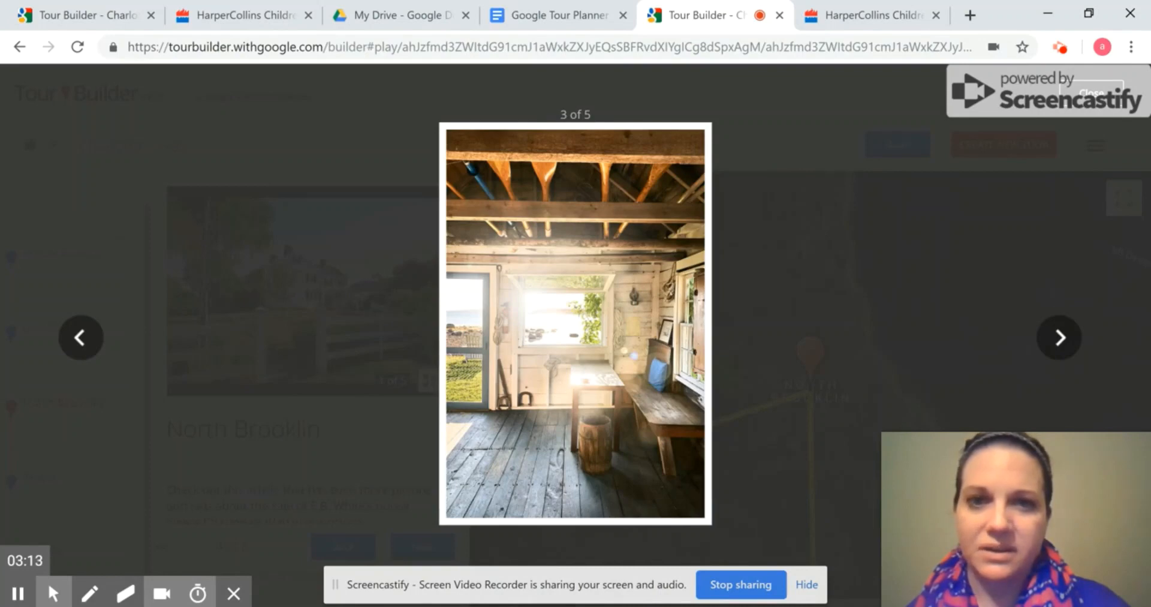
{"action": "key", "text": "Right"}
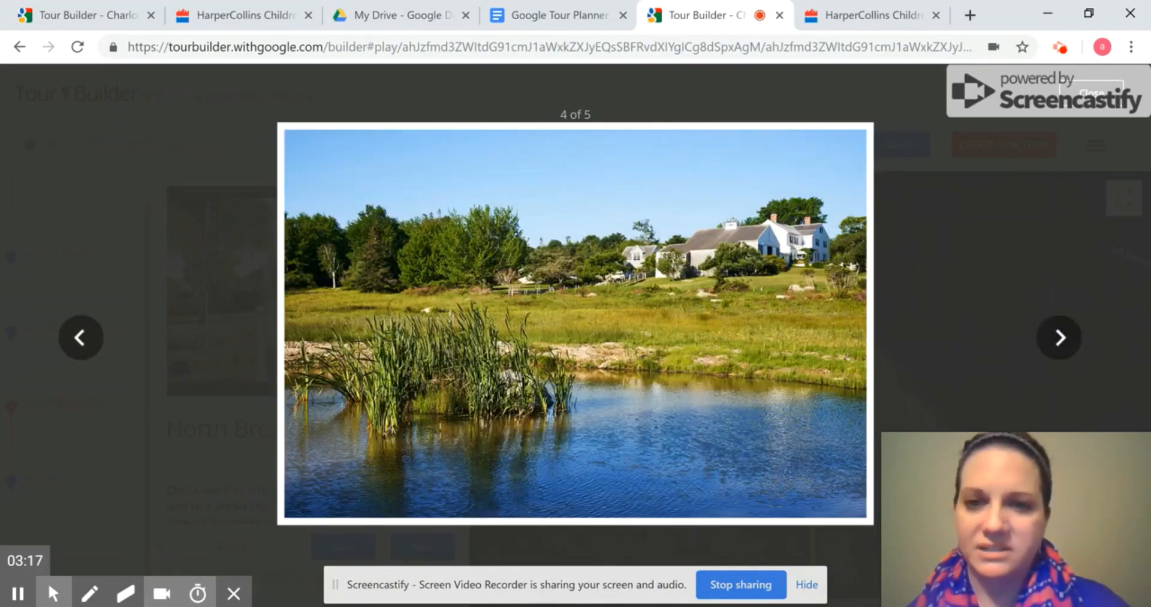
{"action": "left_click", "coordinate": [1059, 337]}
{"action": "left_click", "coordinate": [1059, 337]}
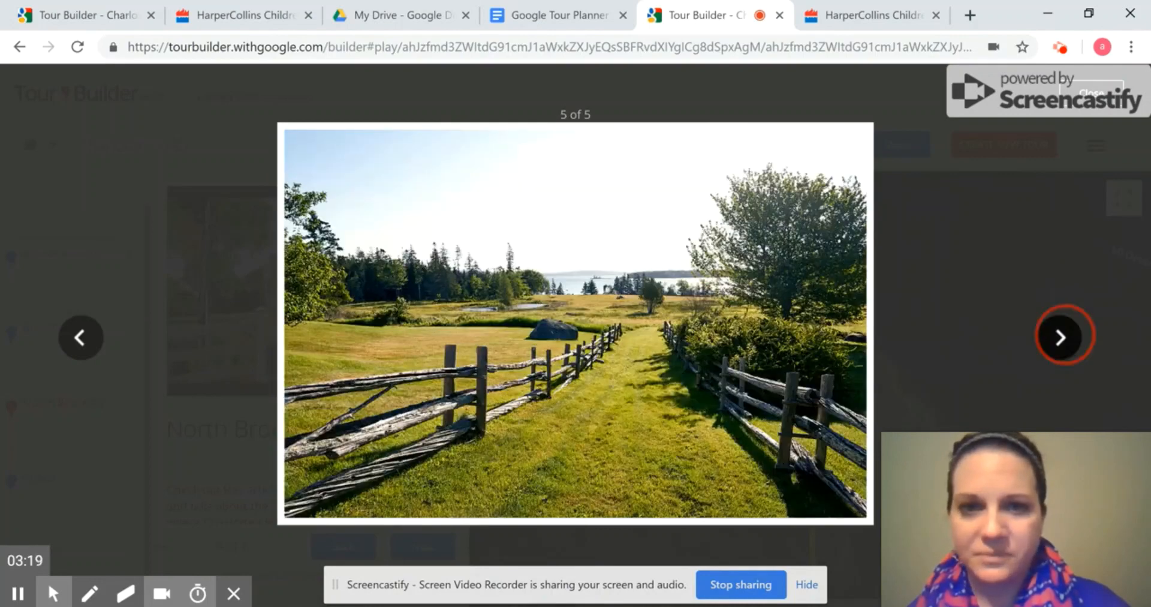
{"action": "key", "text": "Escape"}
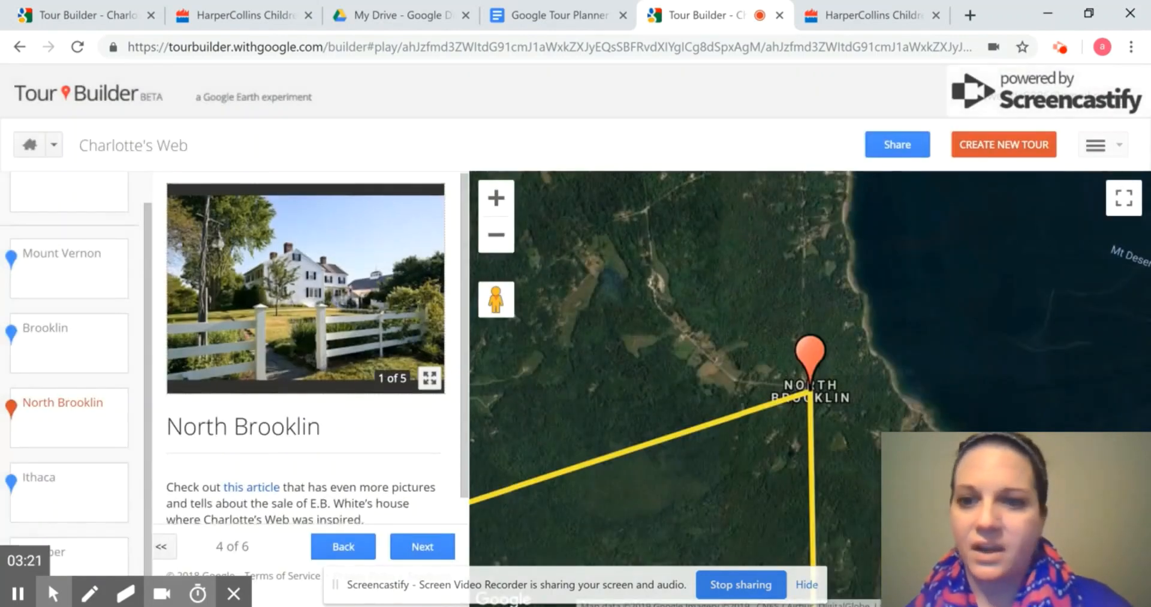
Open the farm-sale article and scroll past the farmhouse and barn photos to the barn interior.
{"action": "left_click", "coordinate": [251, 461]}
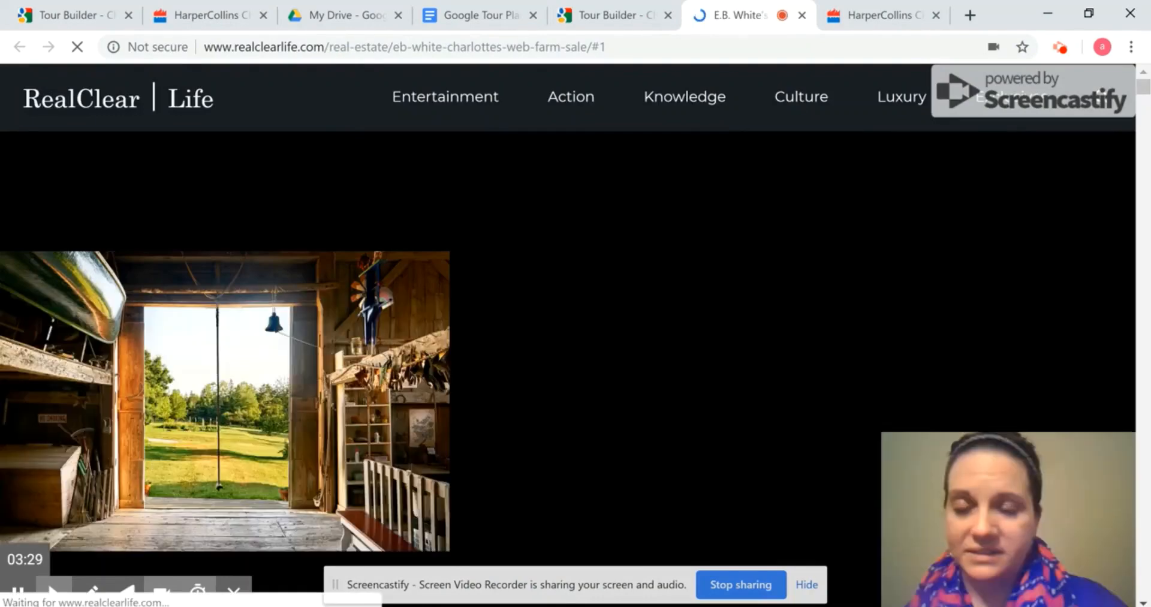
{"action": "scroll", "coordinate": [576, 299], "scroll_direction": "down", "scroll_amount": 5}
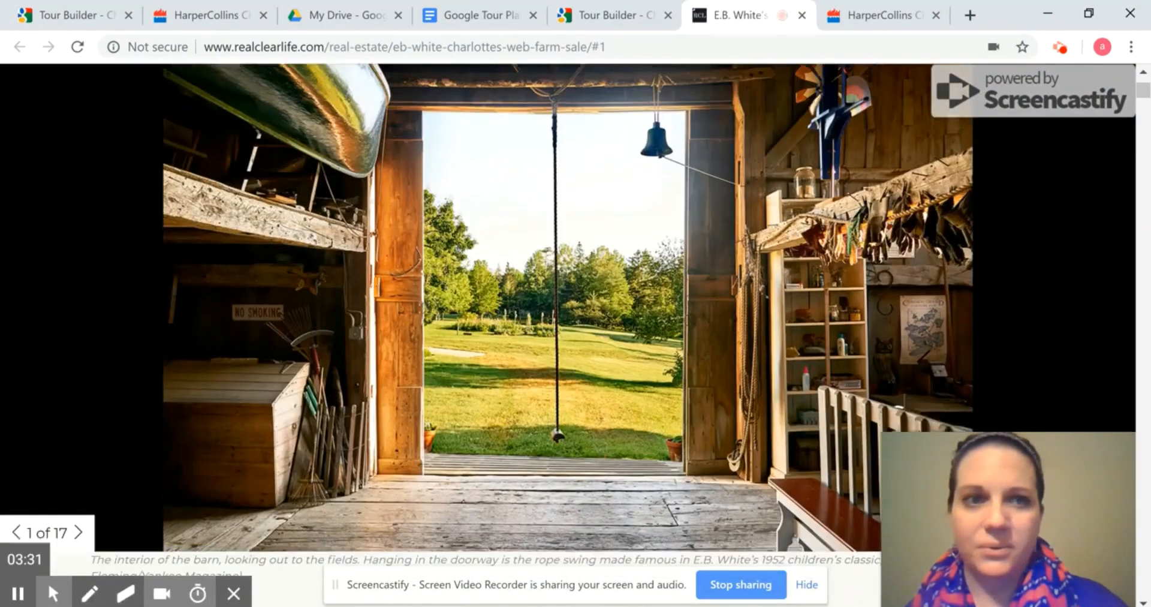
{"action": "scroll", "coordinate": [407, 336], "scroll_direction": "down", "scroll_amount": 10}
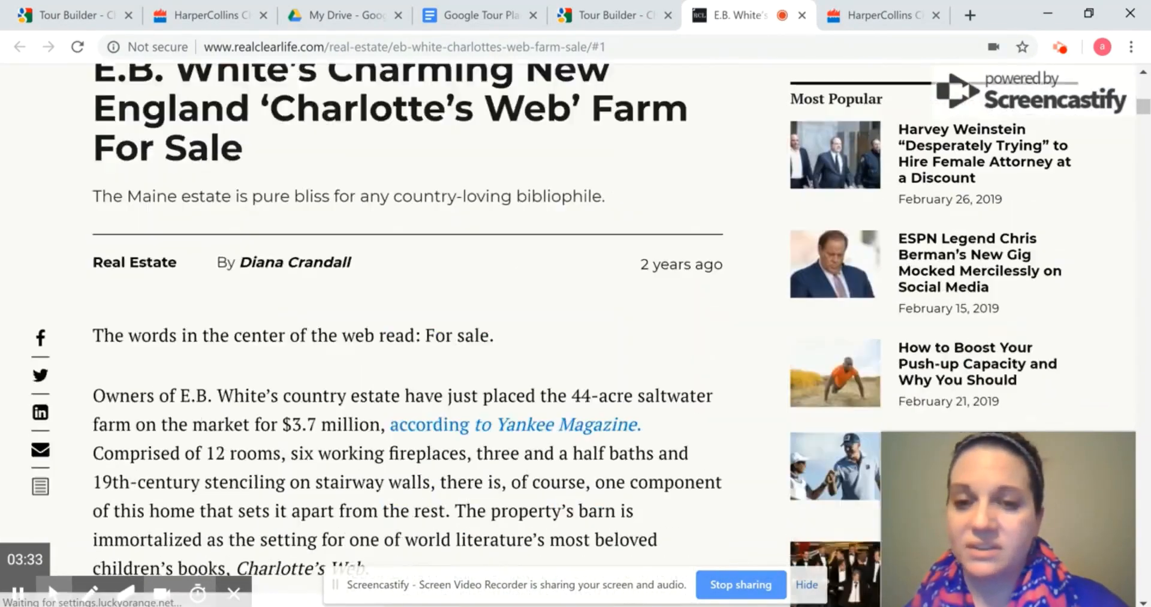
{"action": "scroll", "coordinate": [408, 335], "scroll_direction": "down", "scroll_amount": 6}
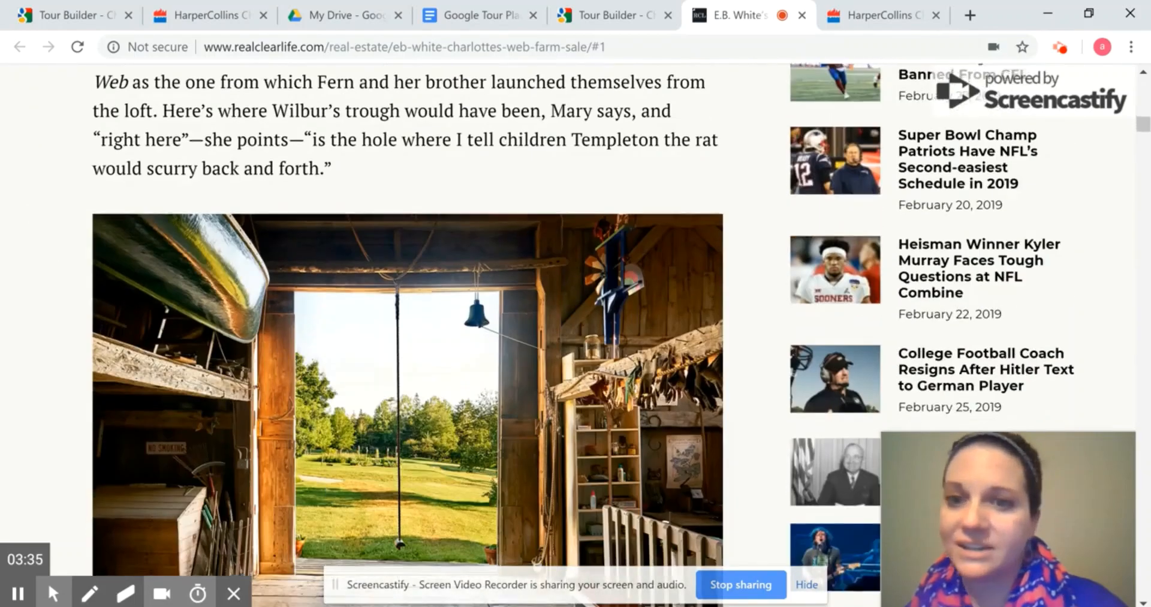
{"action": "scroll", "coordinate": [408, 336], "scroll_direction": "down", "scroll_amount": 20}
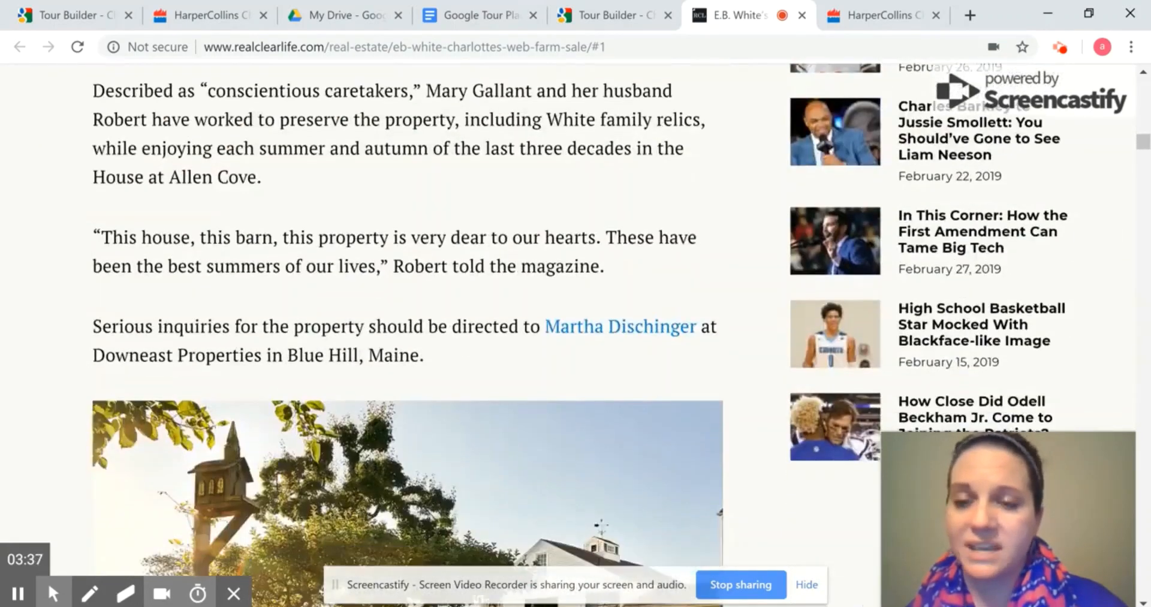
{"action": "scroll", "coordinate": [408, 336], "scroll_direction": "down", "scroll_amount": 20}
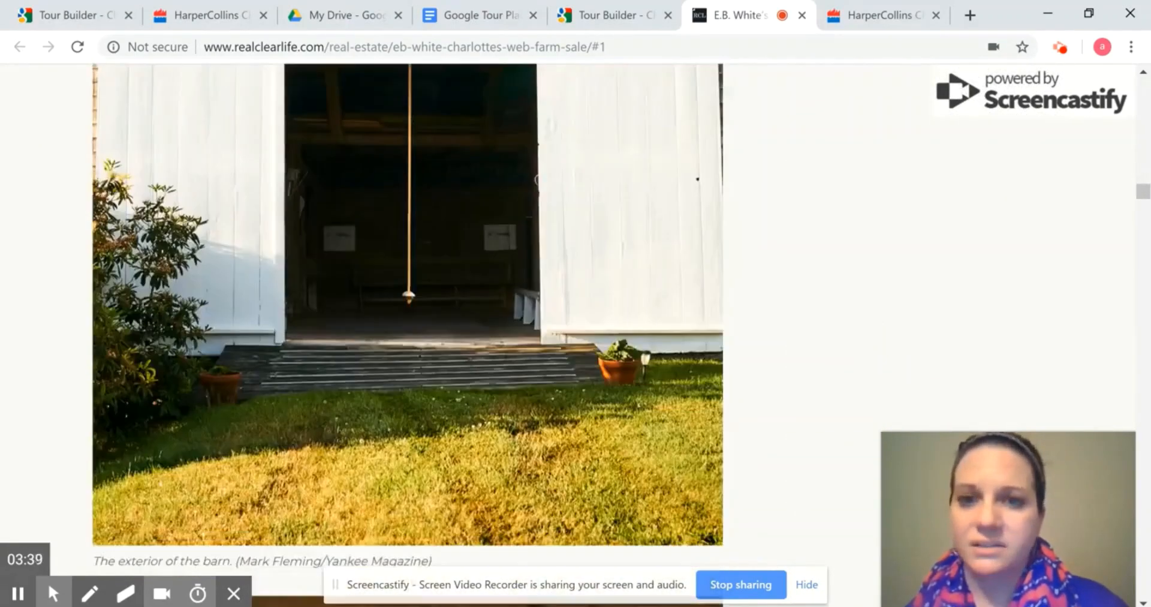
{"action": "scroll", "coordinate": [303, 96], "scroll_direction": "up", "scroll_amount": 10}
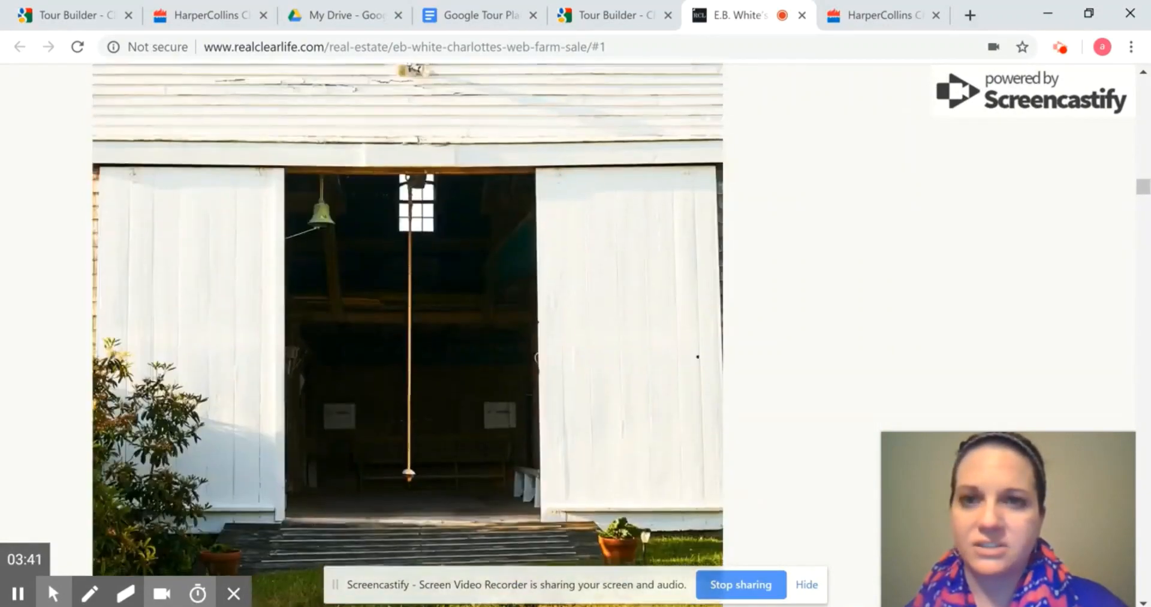
{"action": "scroll", "coordinate": [304, 96], "scroll_direction": "down", "scroll_amount": 13}
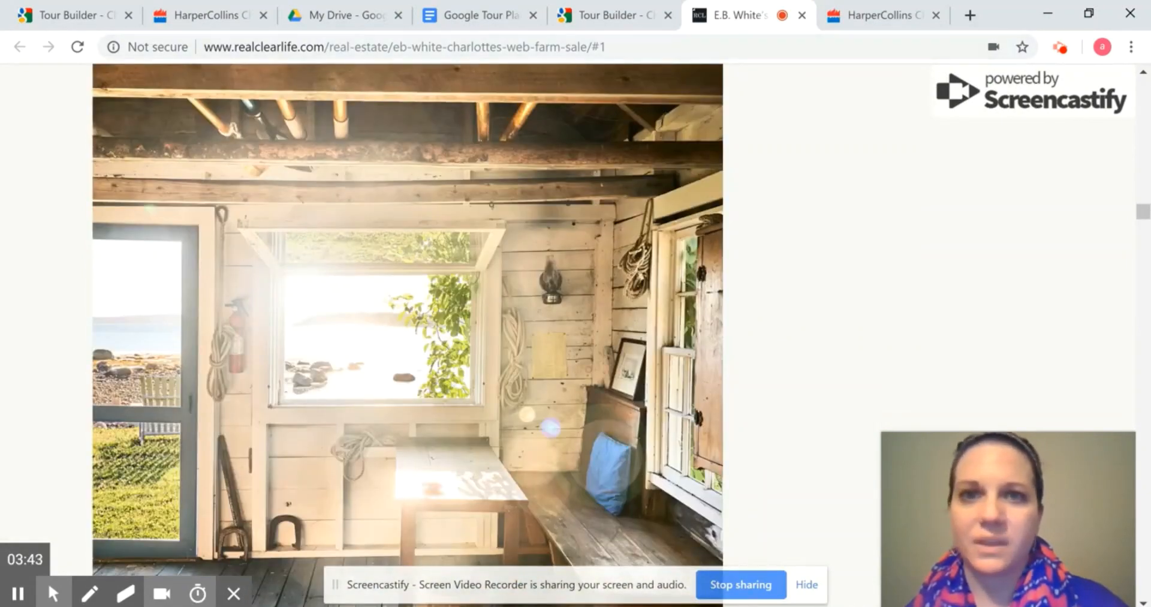
Return to the tour, advance to Ithaca, and play then close the Charlotte's Web book trailer.
{"action": "left_click", "coordinate": [605, 15]}
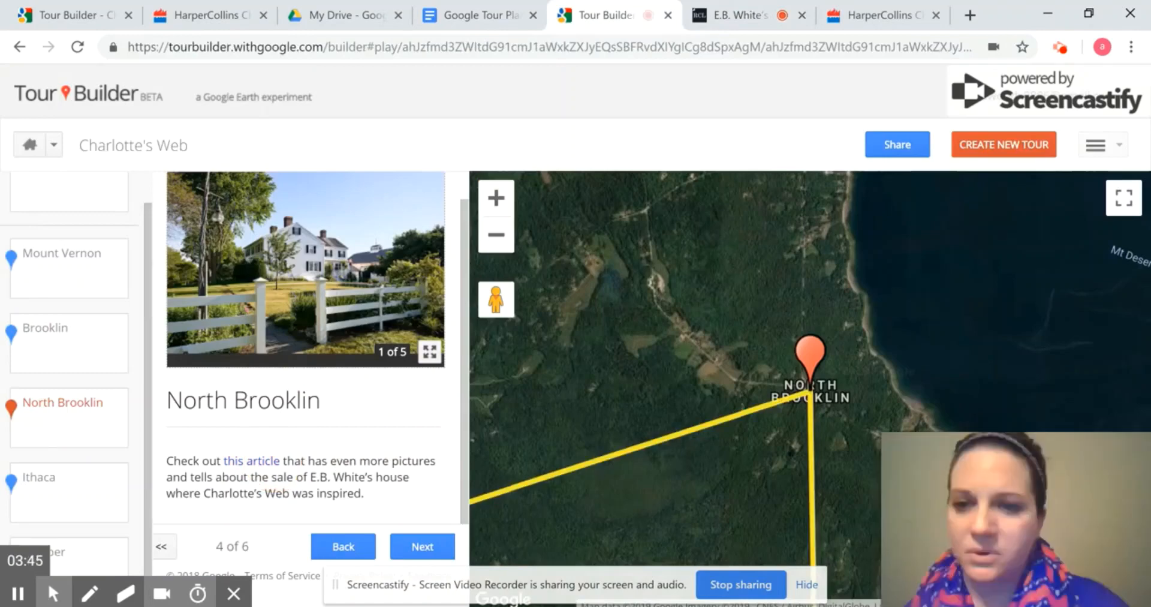
{"action": "left_click", "coordinate": [422, 546]}
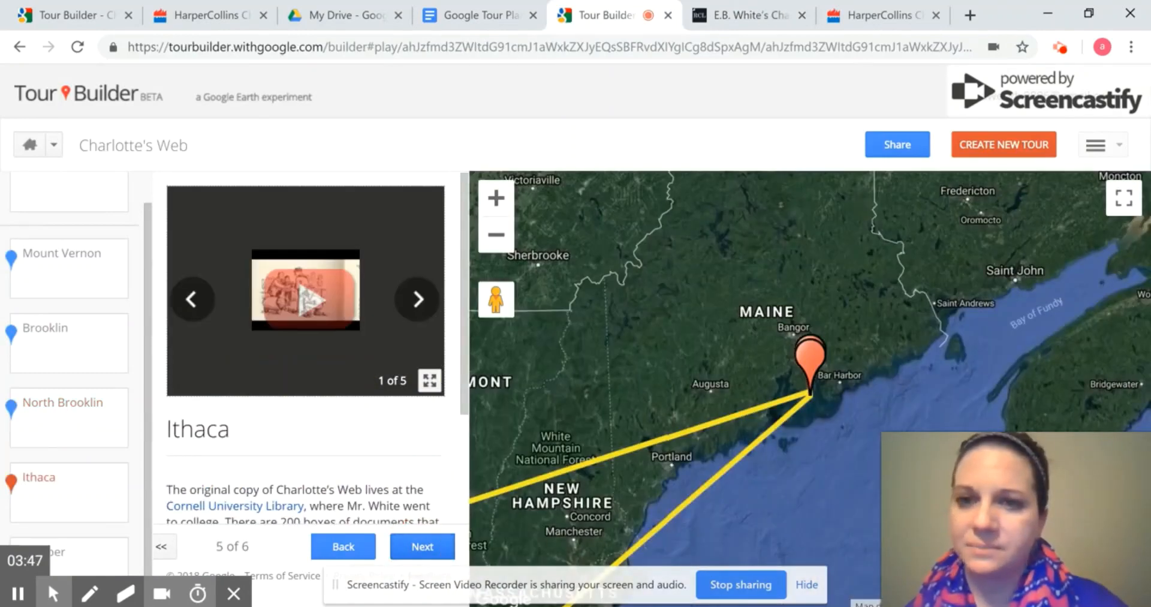
{"action": "left_click", "coordinate": [305, 294]}
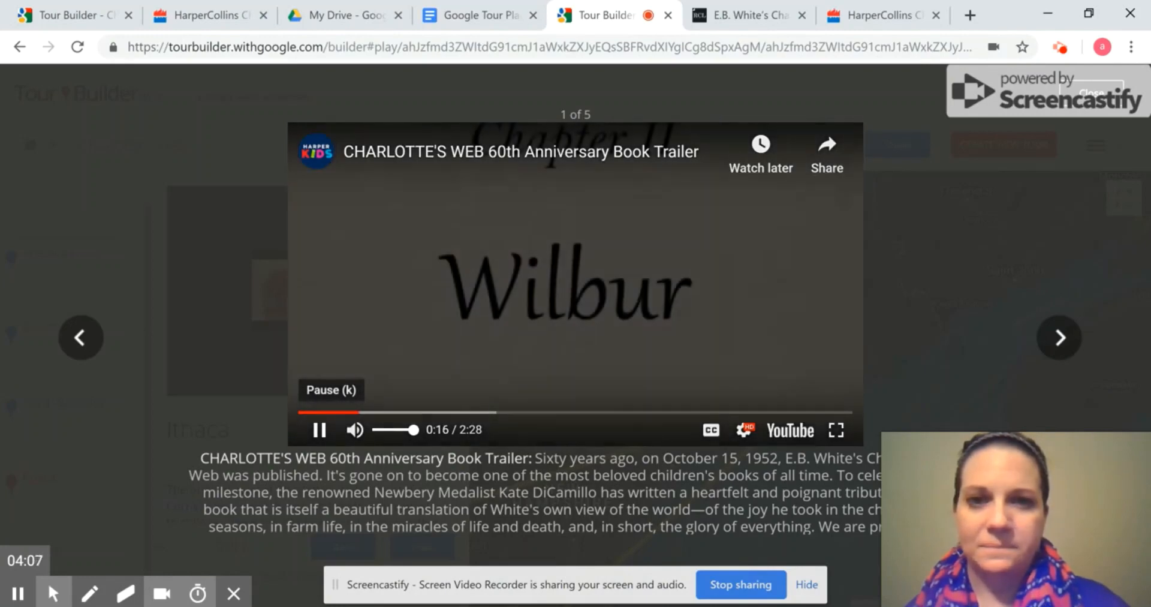
{"action": "left_click", "coordinate": [320, 430]}
{"action": "scroll", "coordinate": [241, 408], "scroll_direction": "down", "scroll_amount": 1}
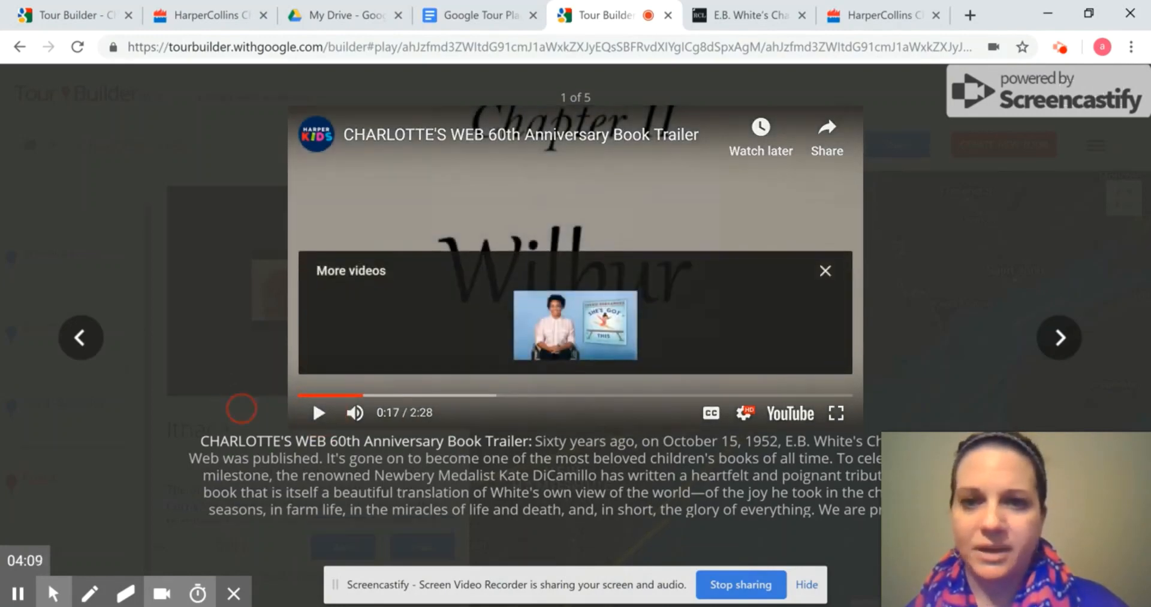
{"action": "left_click", "coordinate": [241, 408]}
{"action": "scroll", "coordinate": [241, 409], "scroll_direction": "down", "scroll_amount": 2}
{"action": "scroll", "coordinate": [241, 409], "scroll_direction": "up", "scroll_amount": 2}
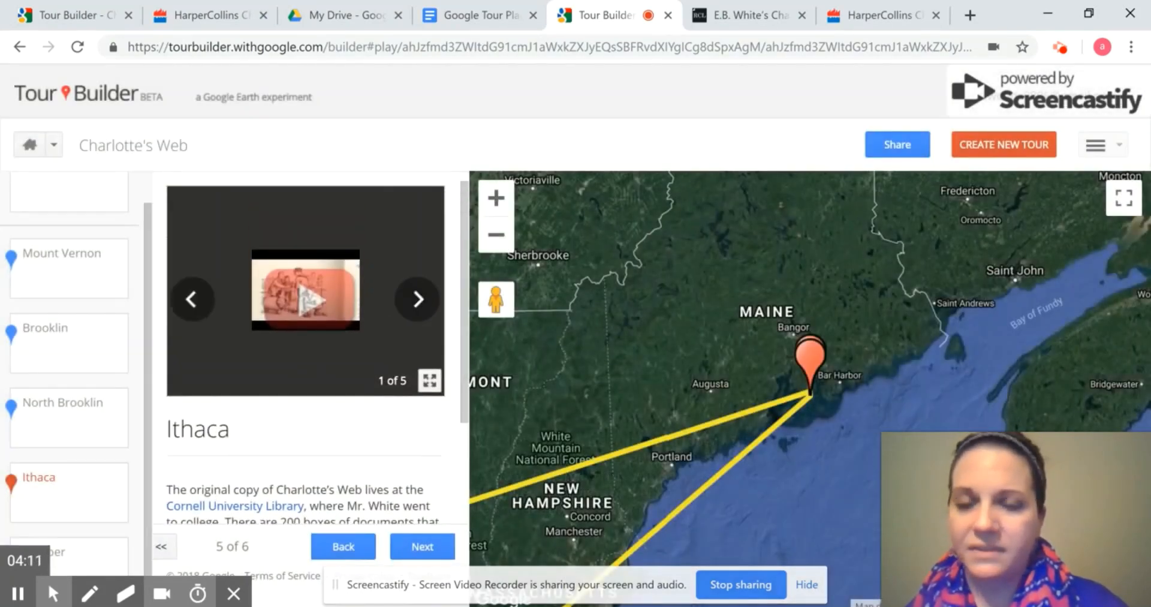
Page to the sketch collage, enlarge it, step back to the manuscript page, then close.
{"action": "left_click", "coordinate": [418, 299]}
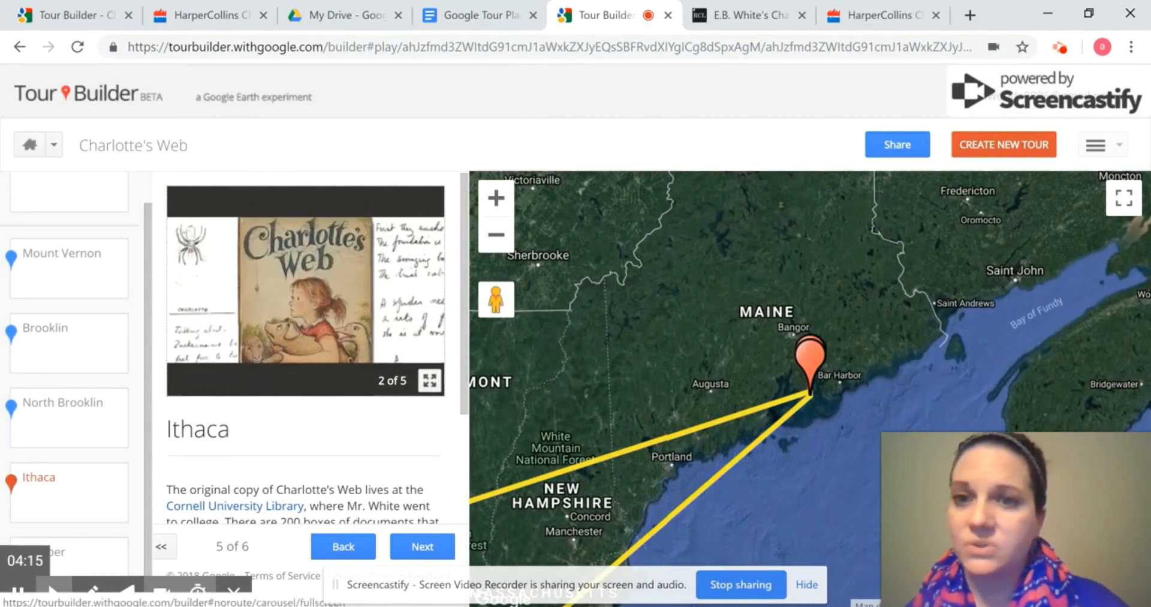
{"action": "left_click", "coordinate": [417, 299]}
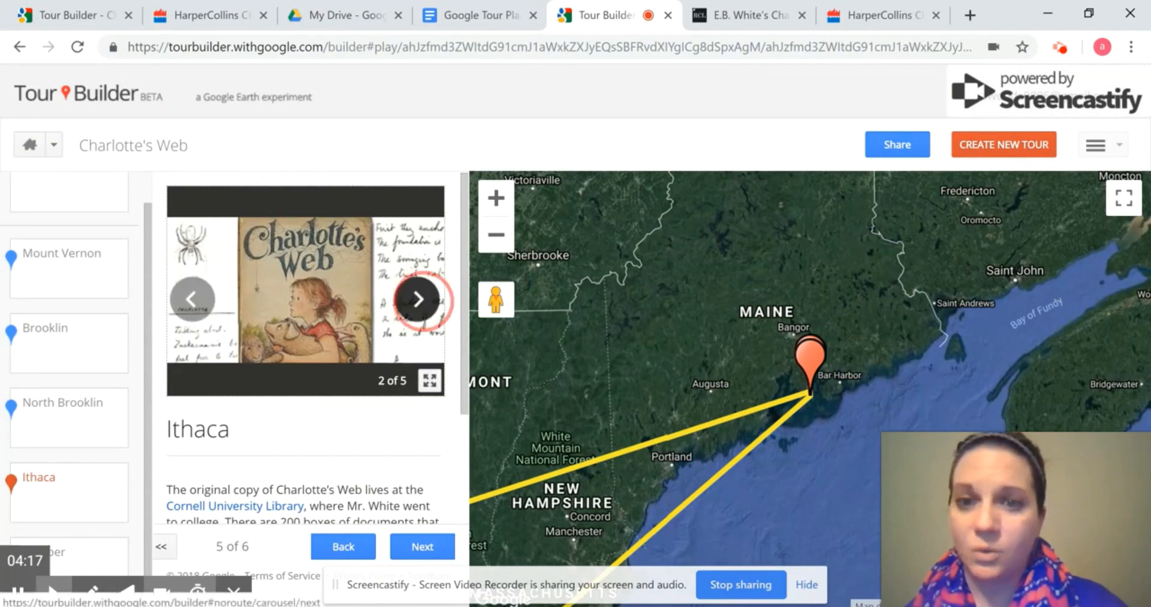
{"action": "left_click", "coordinate": [418, 299]}
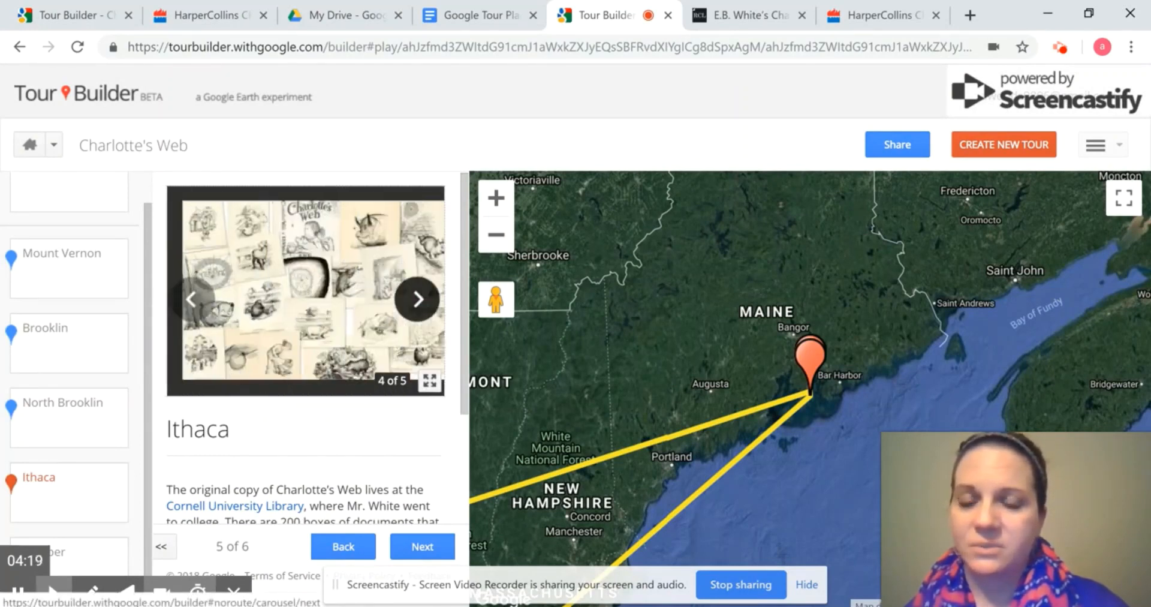
{"action": "left_click", "coordinate": [298, 283]}
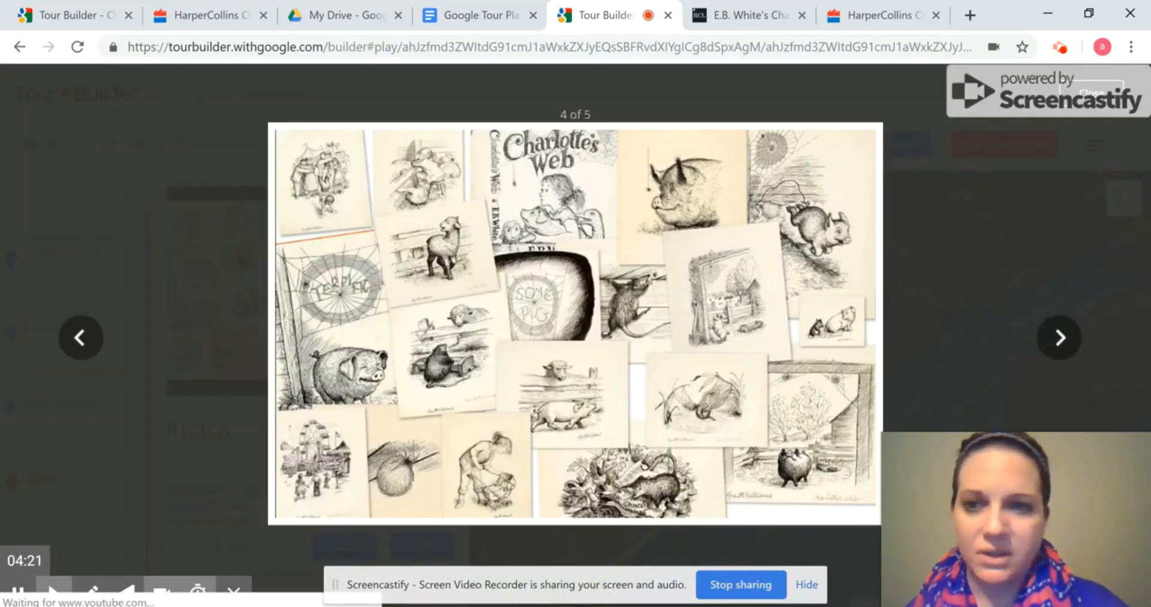
{"action": "left_click", "coordinate": [81, 337]}
{"action": "left_click", "coordinate": [870, 271]}
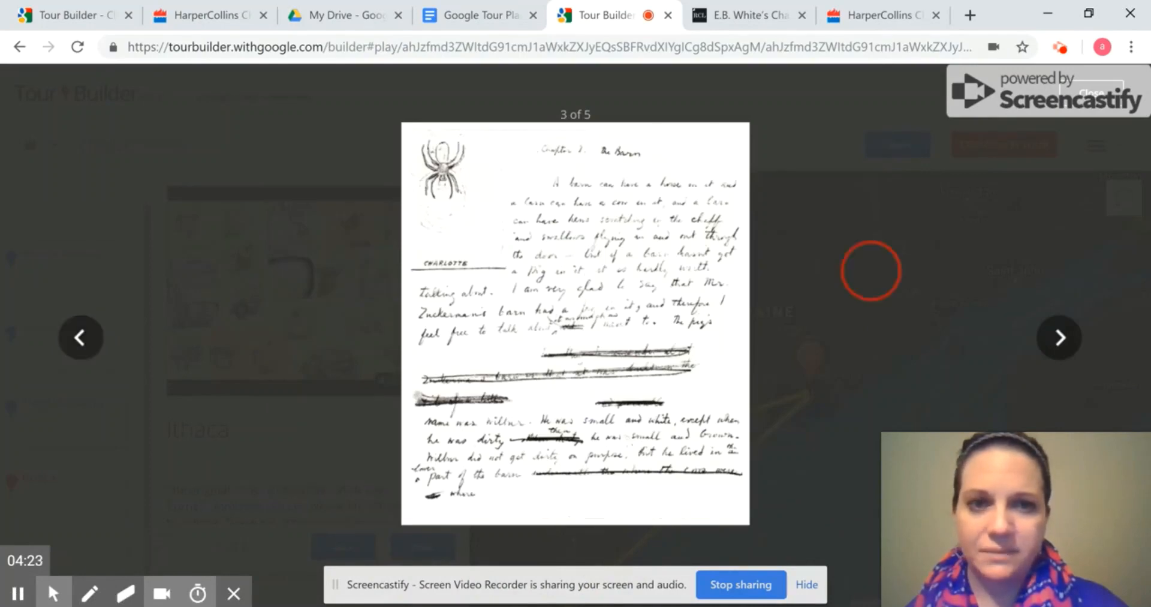
{"action": "scroll", "coordinate": [306, 359], "scroll_direction": "down", "scroll_amount": 3}
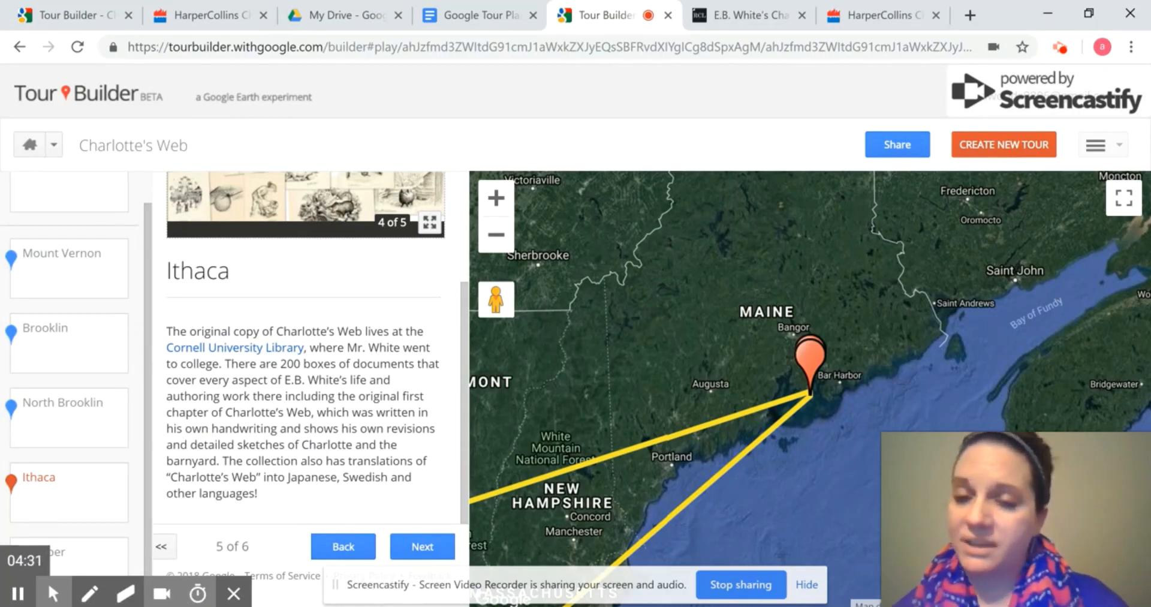
Open the Cornell University Library press release ''Charlotte's Web' Turns 60' and scroll through it.
{"action": "left_click", "coordinate": [246, 348]}
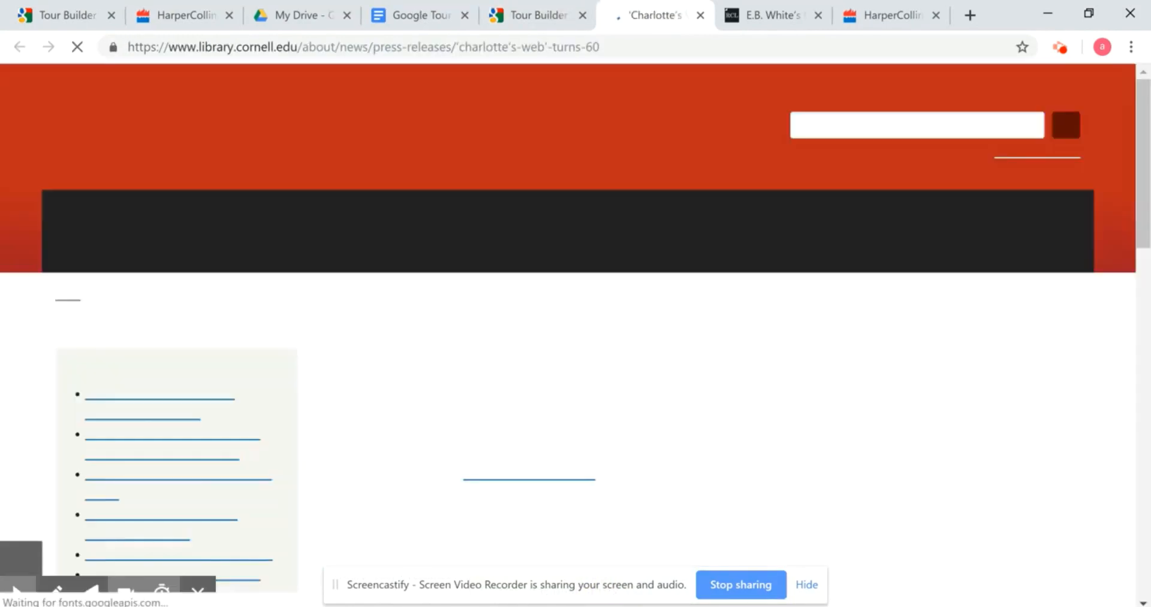
{"action": "scroll", "coordinate": [576, 335], "scroll_direction": "down", "scroll_amount": 3}
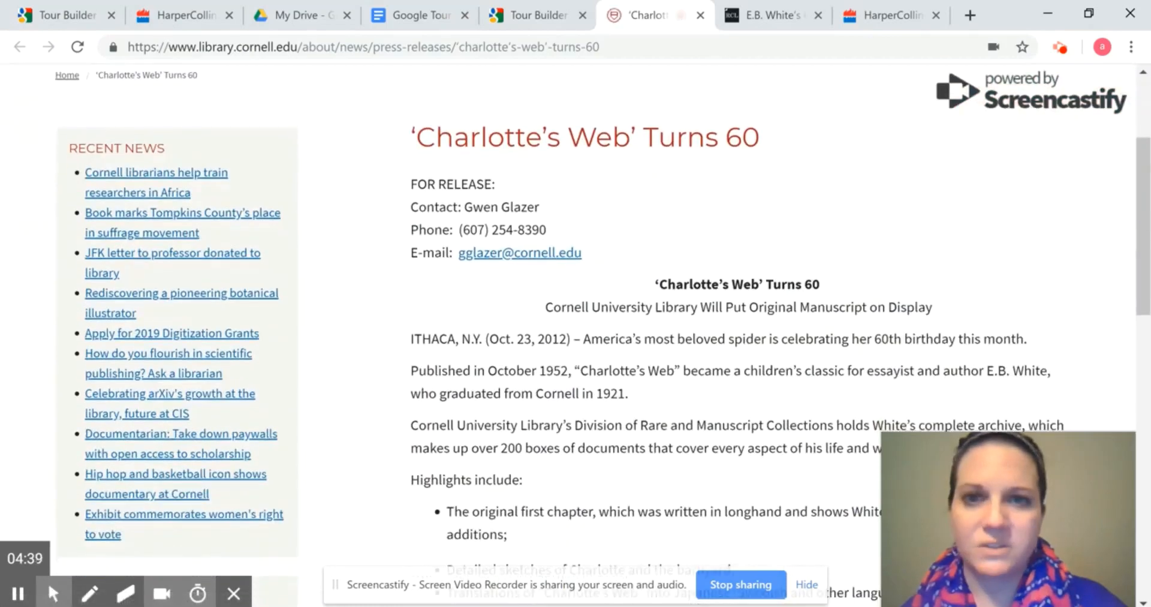
{"action": "scroll", "coordinate": [815, 216], "scroll_direction": "up", "scroll_amount": 3}
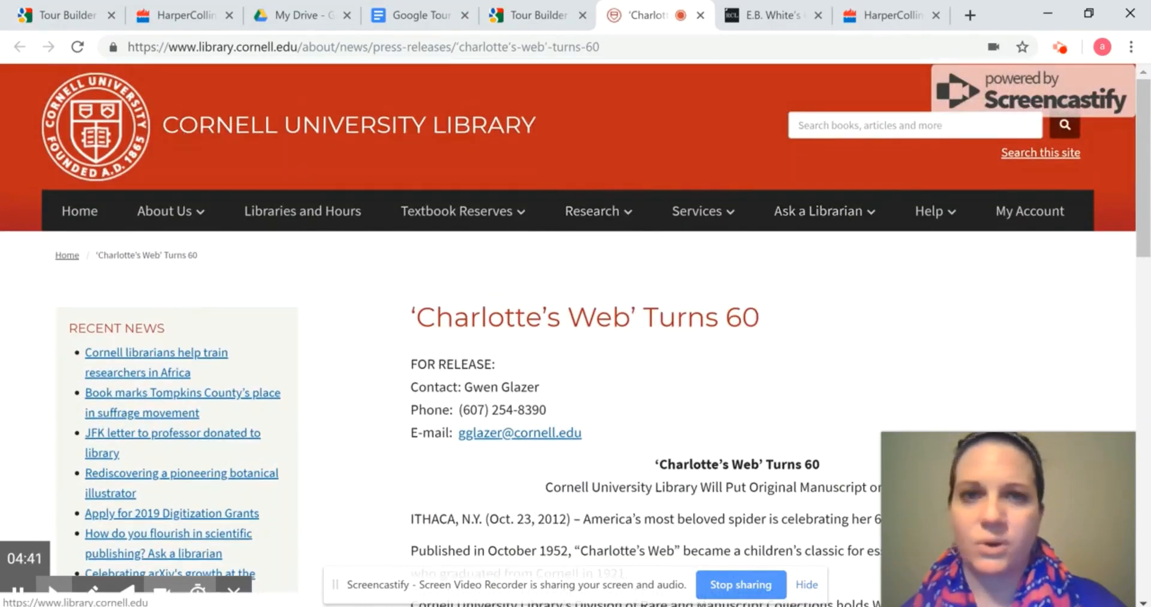
Advance to the Prosper stop, 6 of 6, and enlarge then close the 'You have been my FRIEND' image.
{"action": "left_click", "coordinate": [527, 15]}
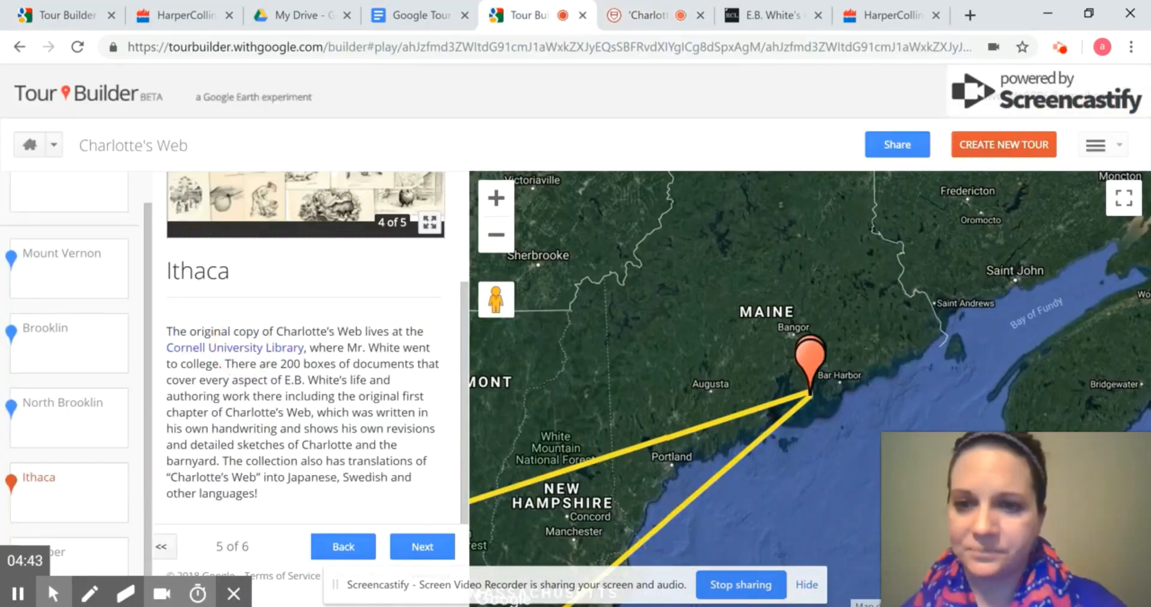
{"action": "left_click", "coordinate": [421, 546]}
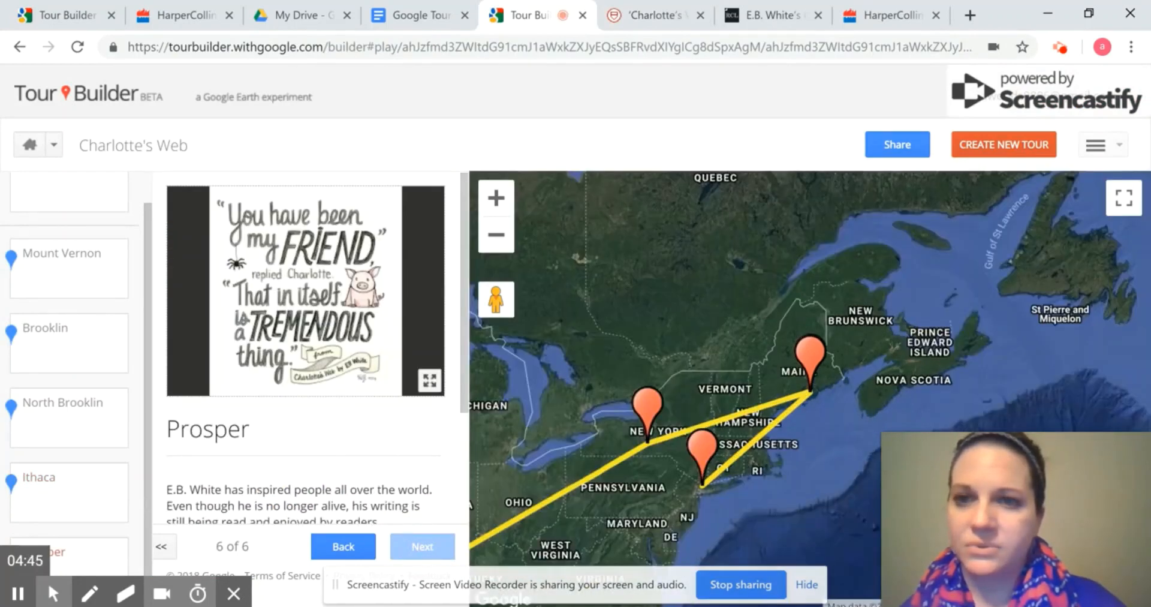
{"action": "left_click", "coordinate": [306, 210]}
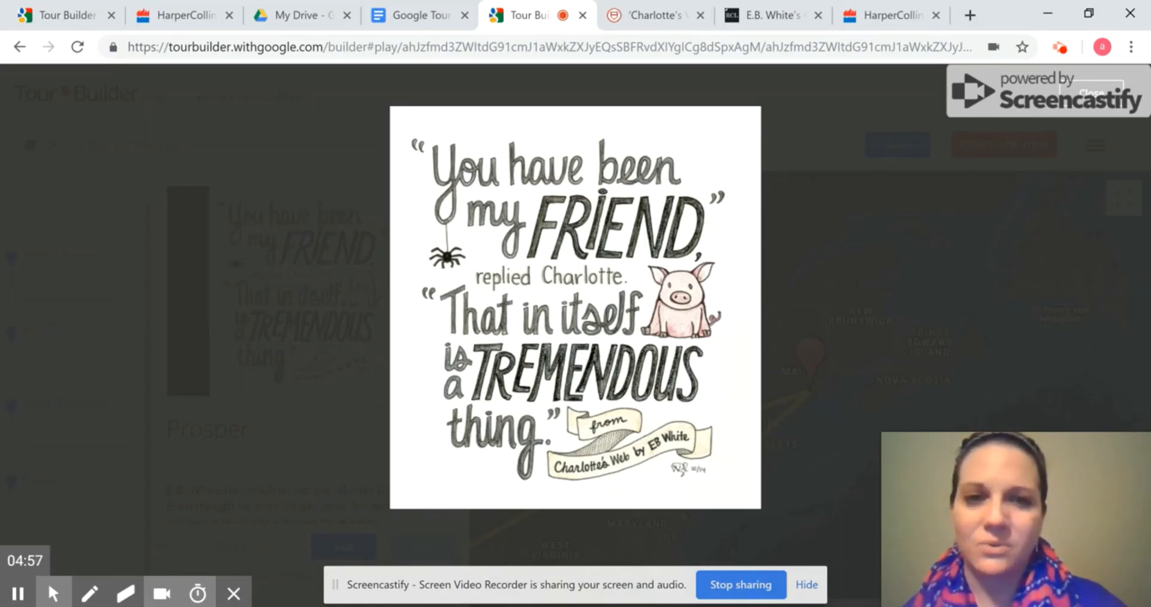
{"action": "left_click", "coordinate": [783, 192]}
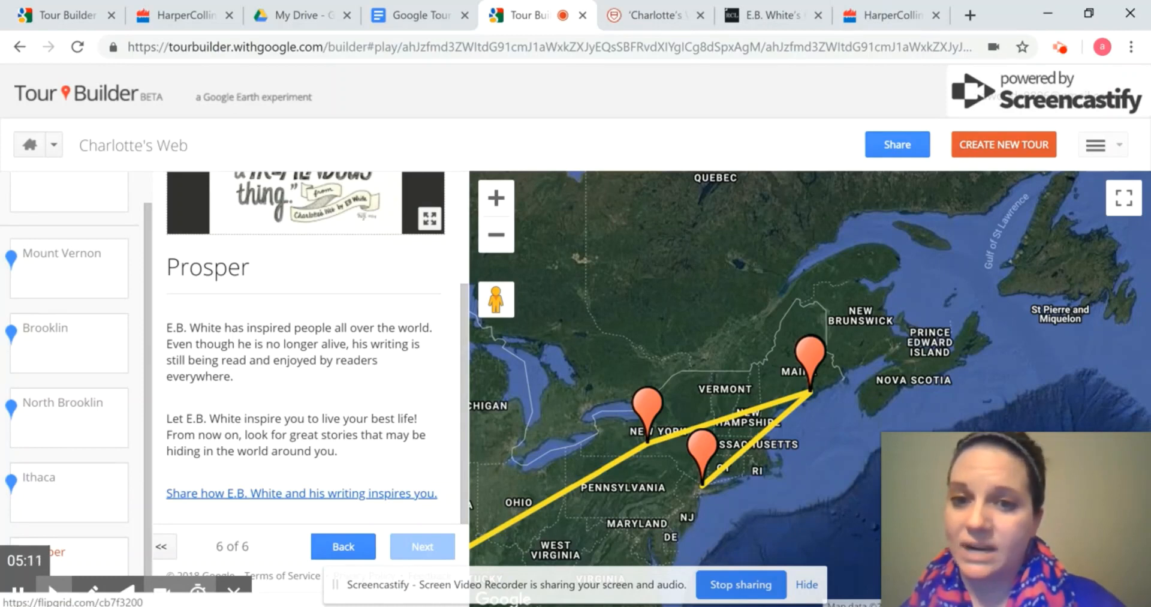
Open the 'Share how E.B. White and his writing inspires you' Flipgrid topic, then return to the tour.
{"action": "left_click", "coordinate": [302, 492]}
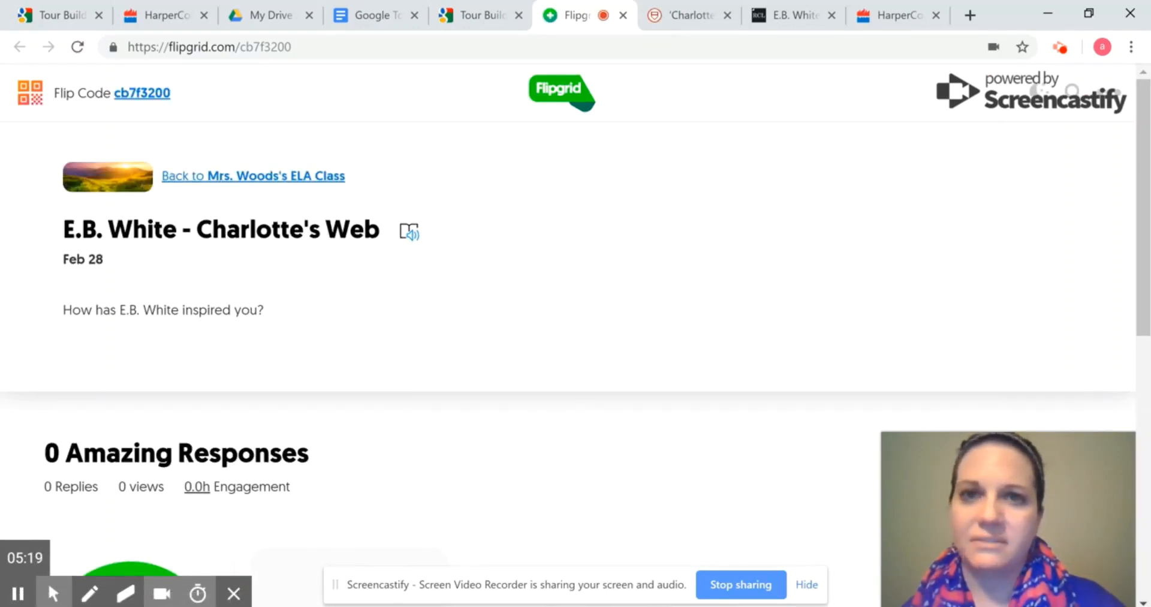
{"action": "key", "text": "ctrl+shift+Tab"}
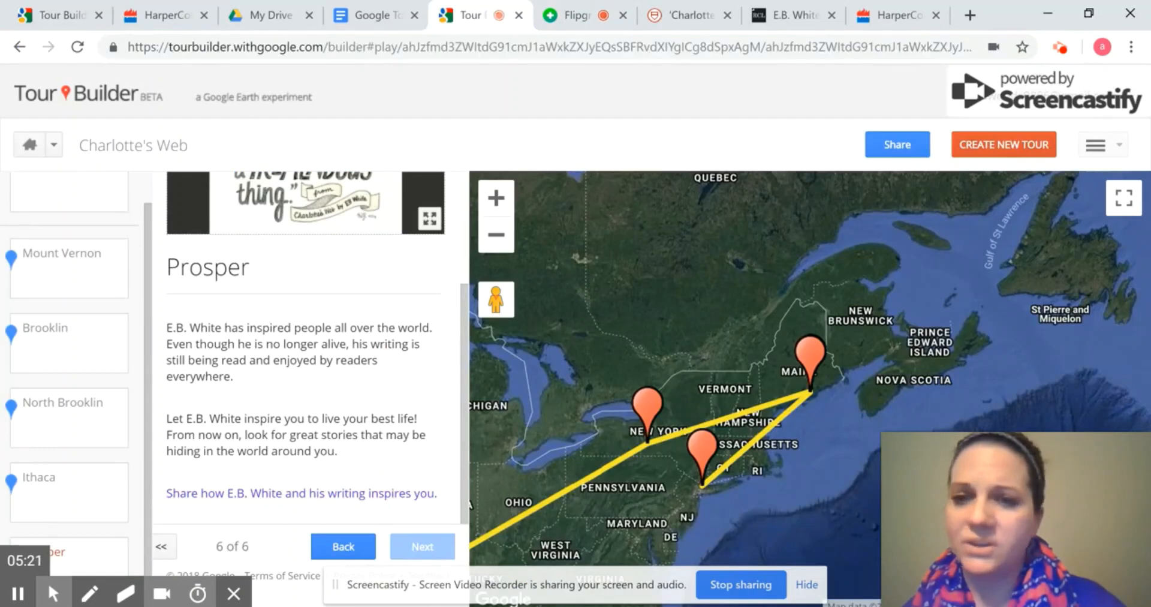
{"action": "scroll", "coordinate": [305, 348], "scroll_direction": "up", "scroll_amount": 3}
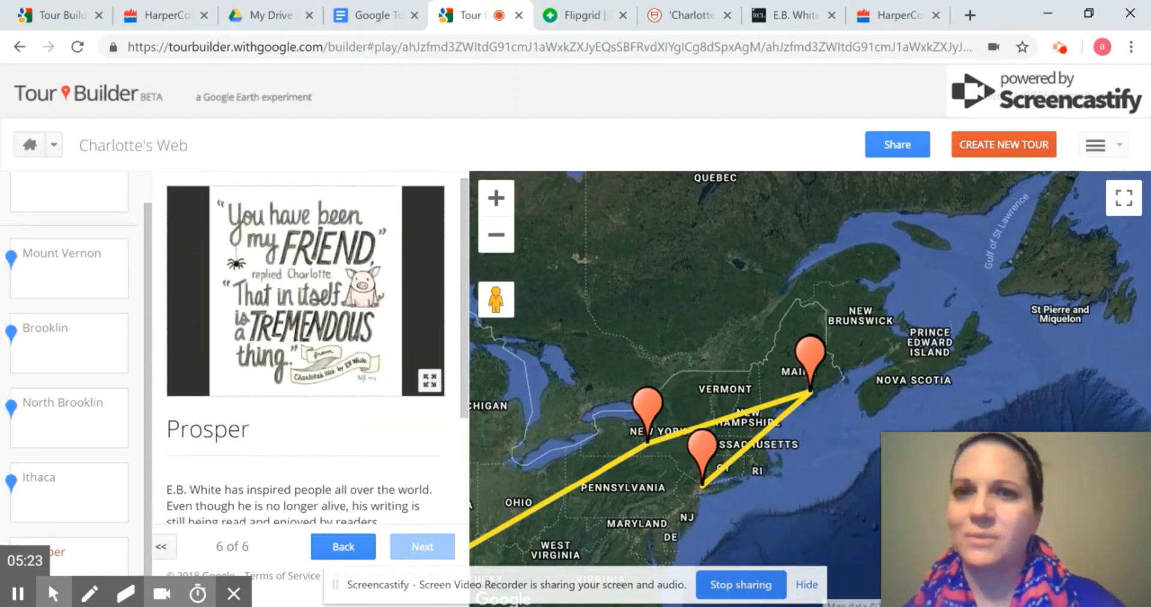
{"action": "scroll", "coordinate": [306, 348], "scroll_direction": "down", "scroll_amount": 3}
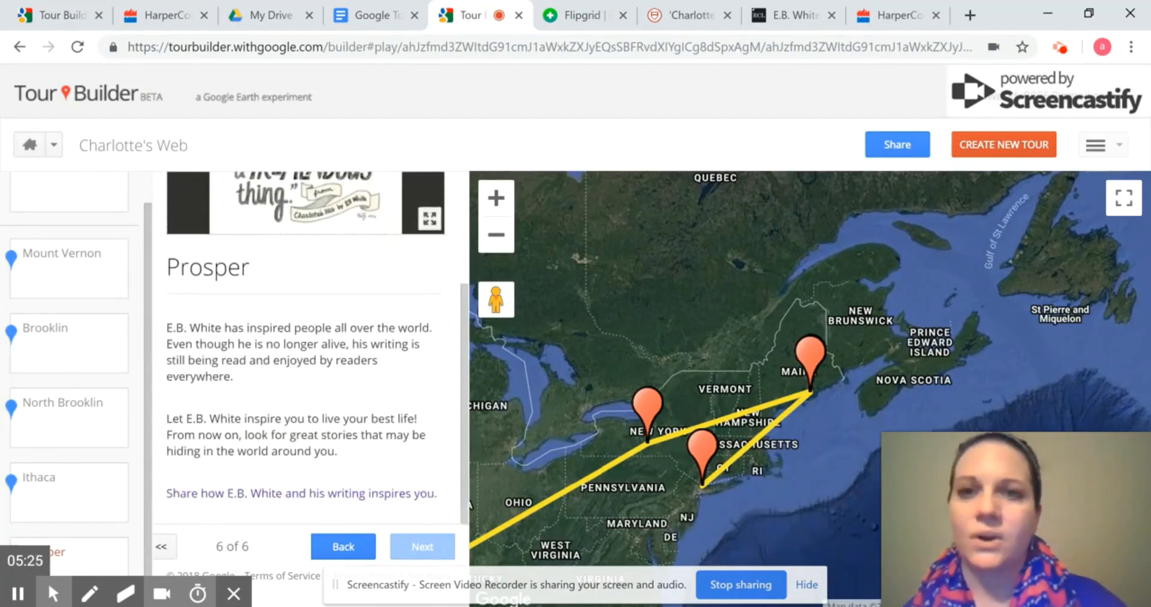
{"action": "scroll", "coordinate": [306, 347], "scroll_direction": "up", "scroll_amount": 3}
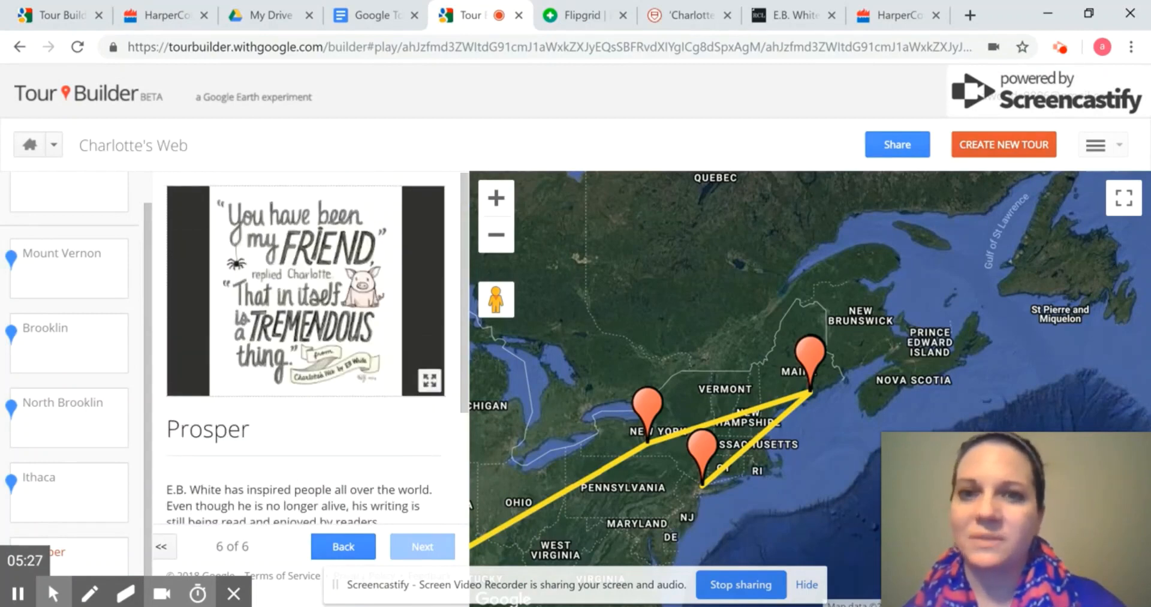